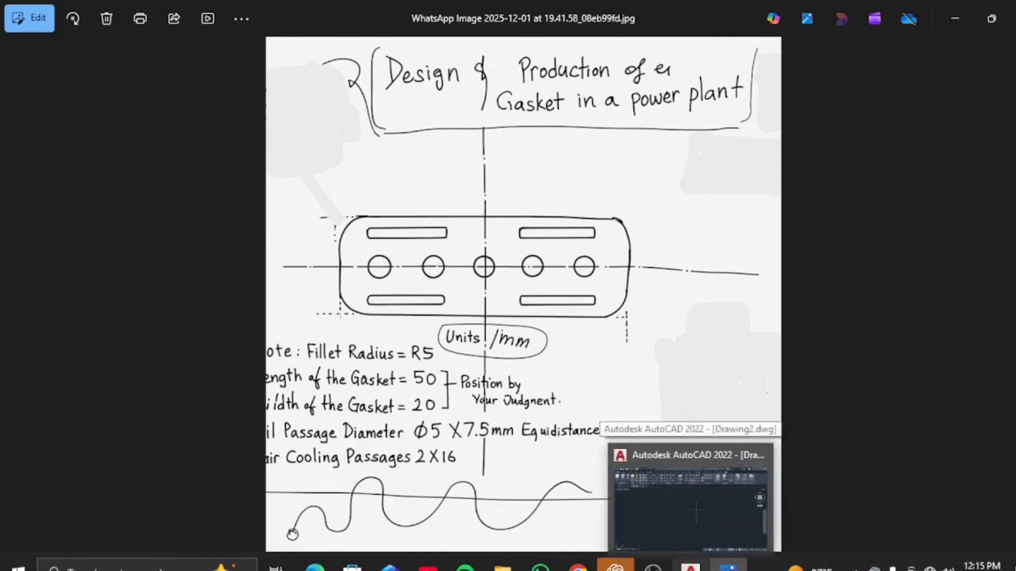
- Switch from the gasket sketch image to AutoCAD and erase the two crossing lines in Drawing2
left_click(690, 567)
left_click(650, 150)
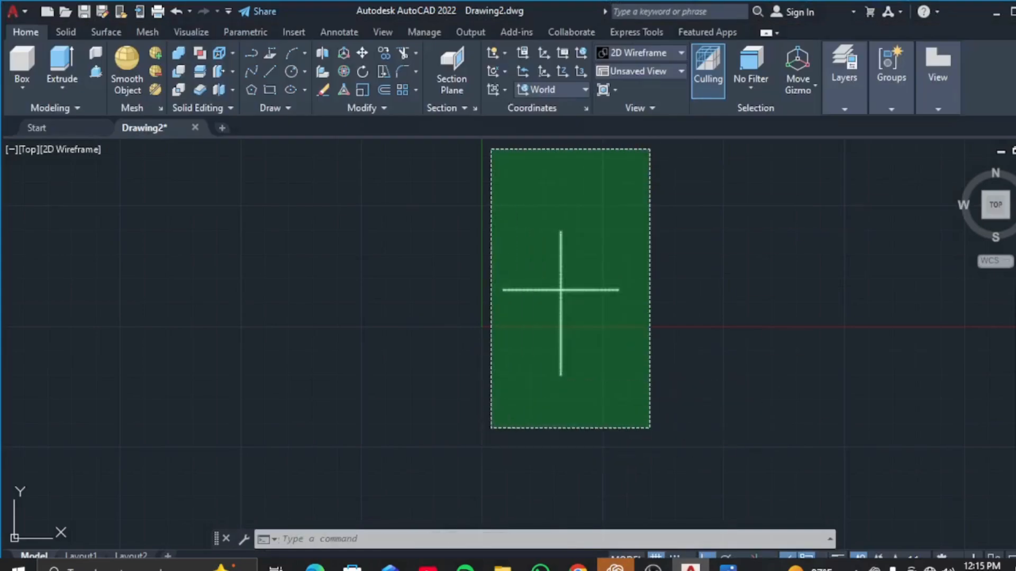
left_click(490, 420)
key("Delete")
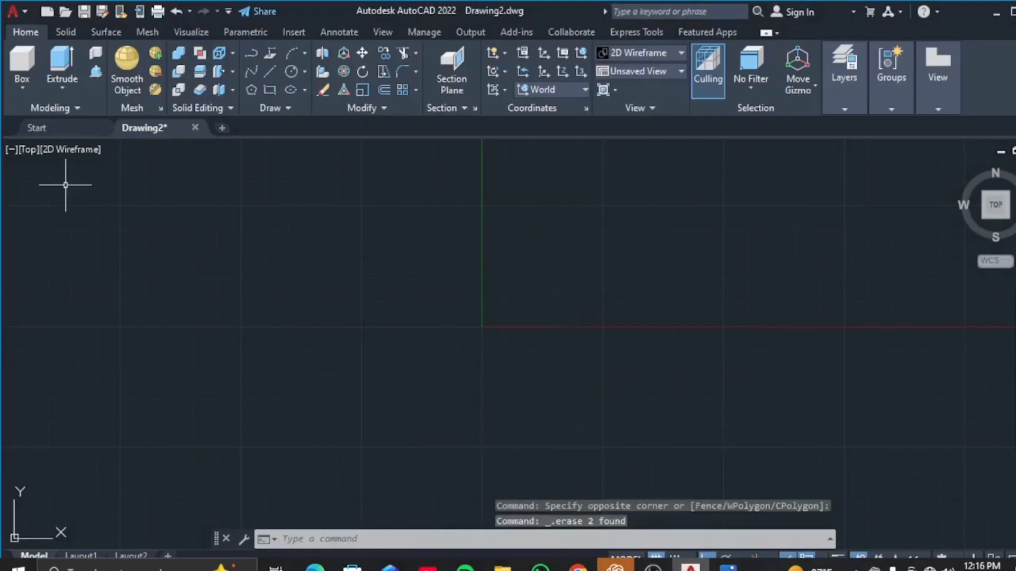
- Close Drawing2 without saving its changes and start a new blank drawing
scroll(449, 227, "down", 4)
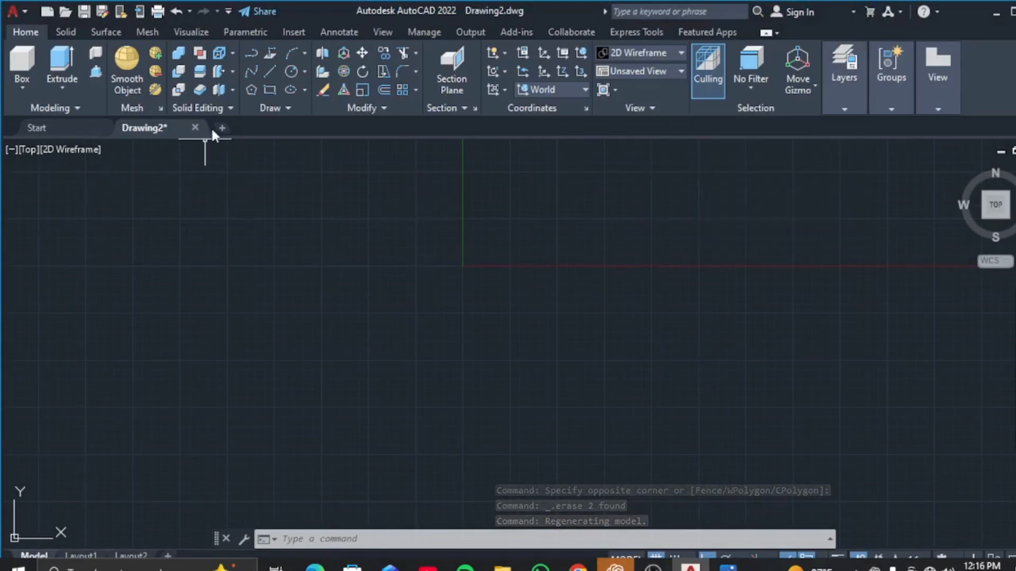
left_click(195, 127)
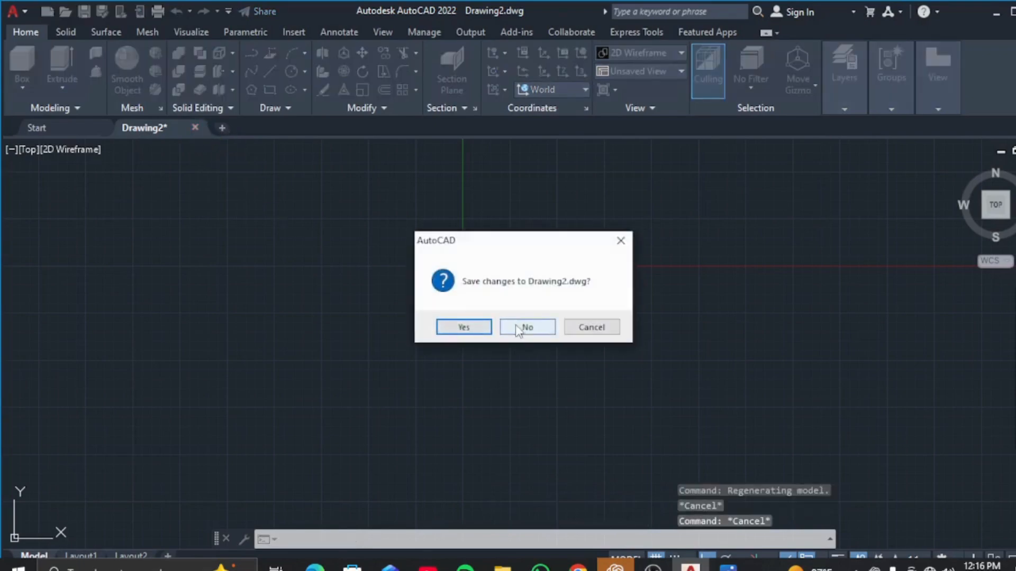
left_click(517, 327)
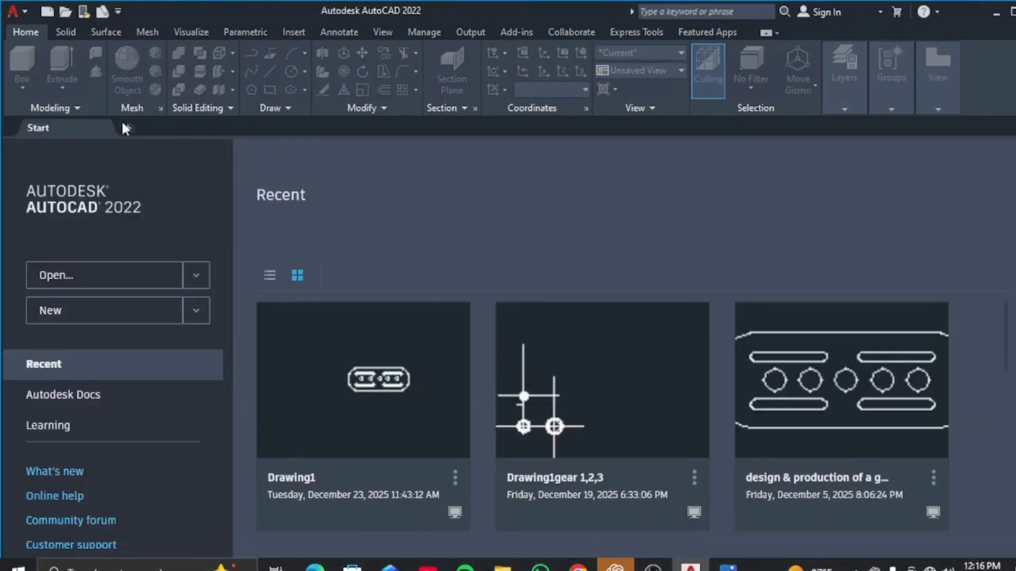
left_click(127, 129)
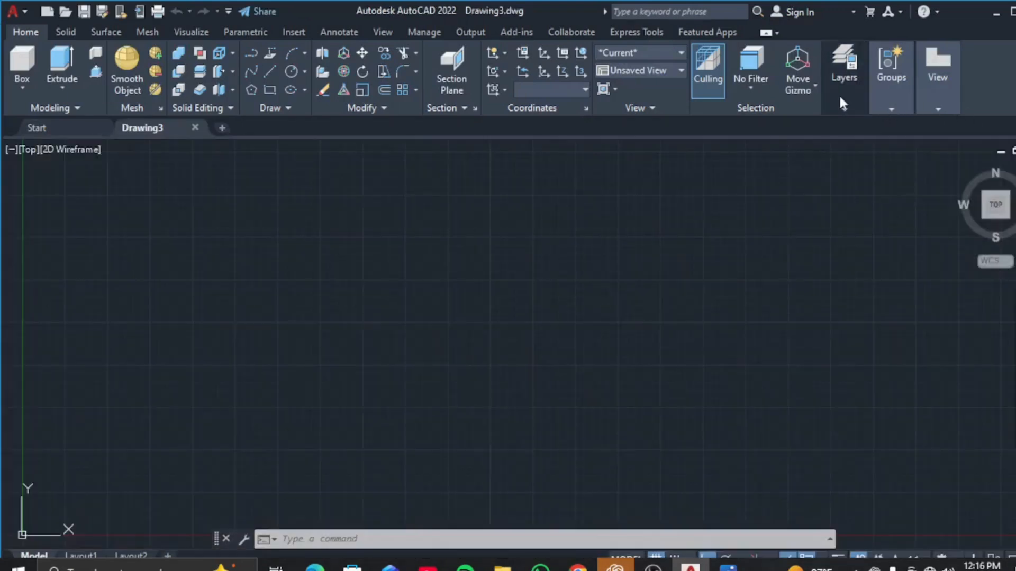
- Create a new layer named "center line" in the Layer Properties Manager
left_click(841, 97)
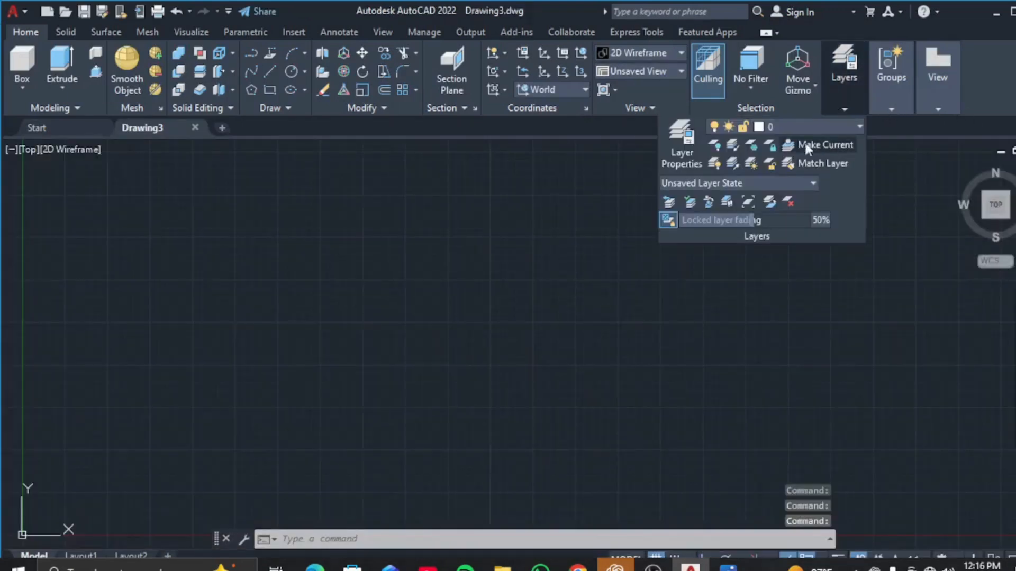
left_click(691, 144)
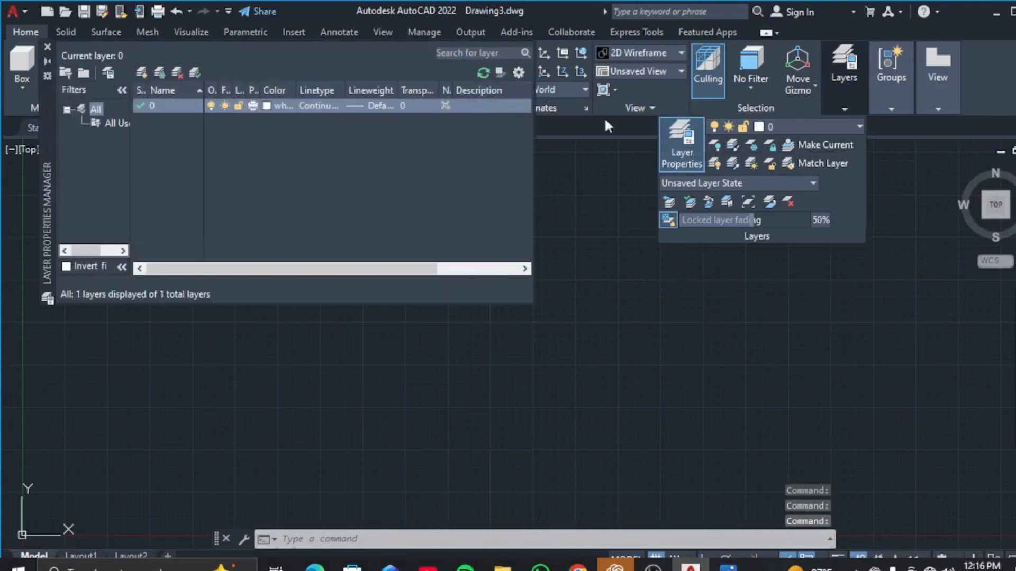
left_click(145, 70)
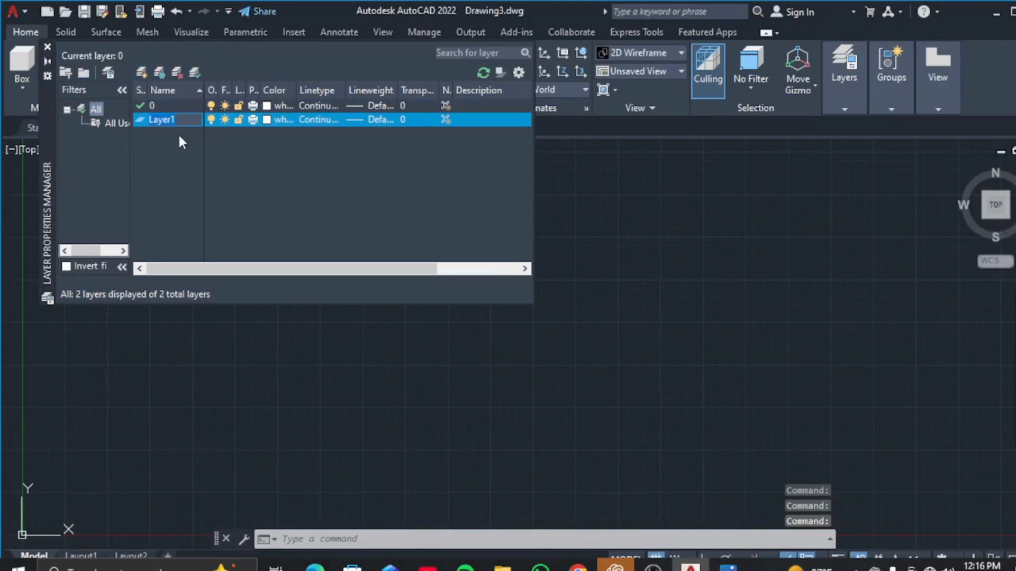
type("cent")
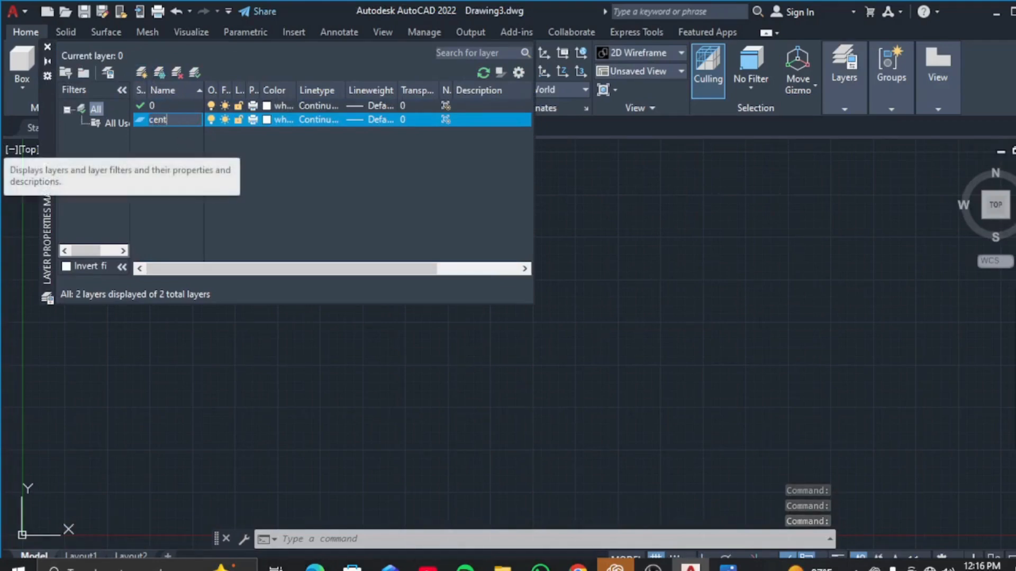
type("er line")
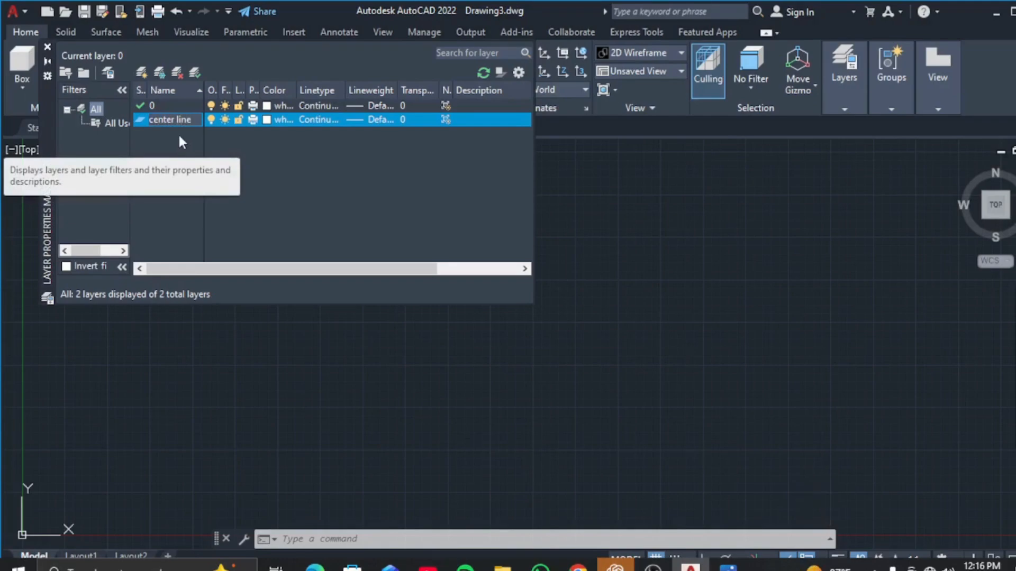
key("Return")
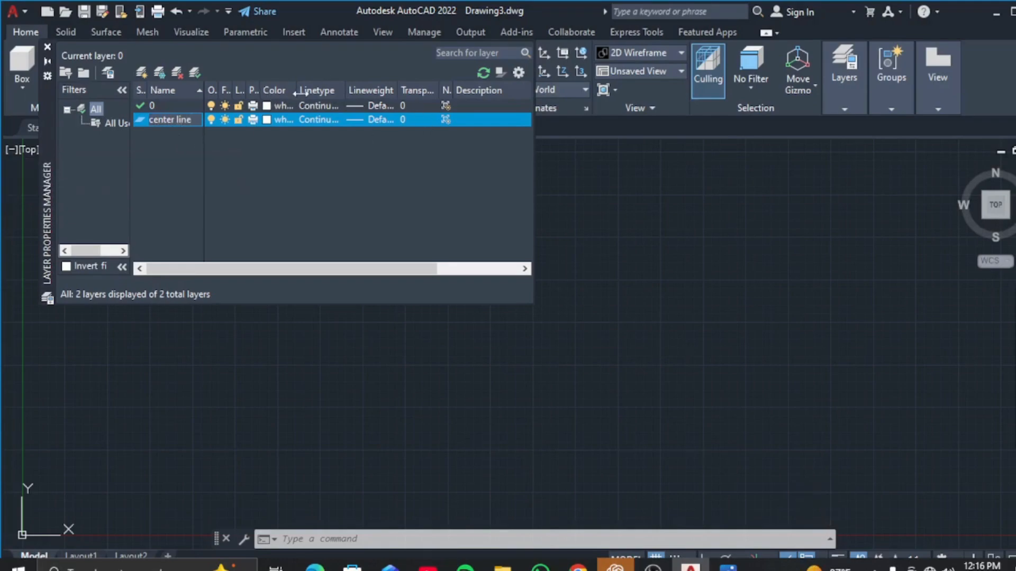
- Load the CENTER linetype for the center line layer and make that layer current
left_click(320, 120)
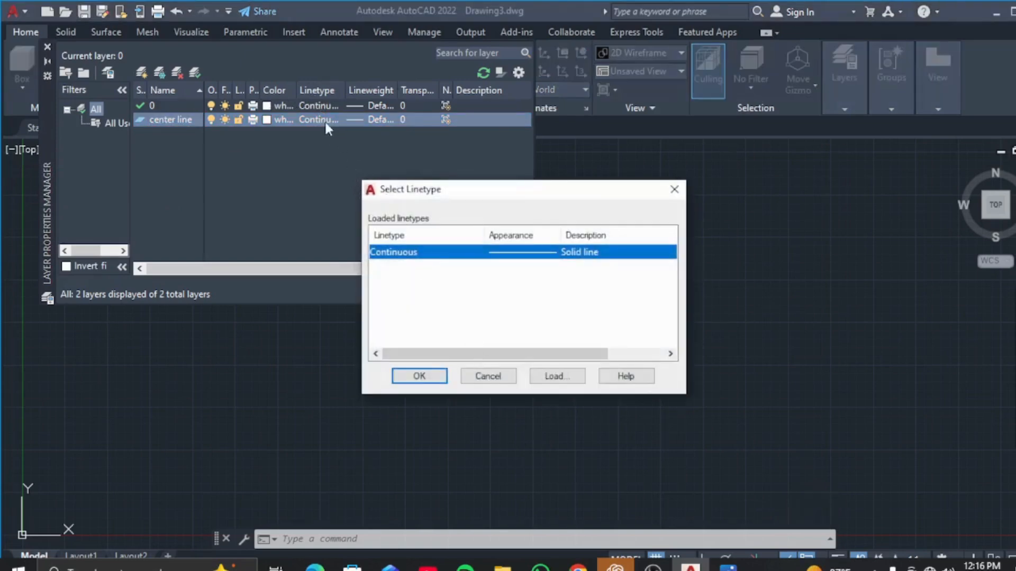
left_click(556, 376)
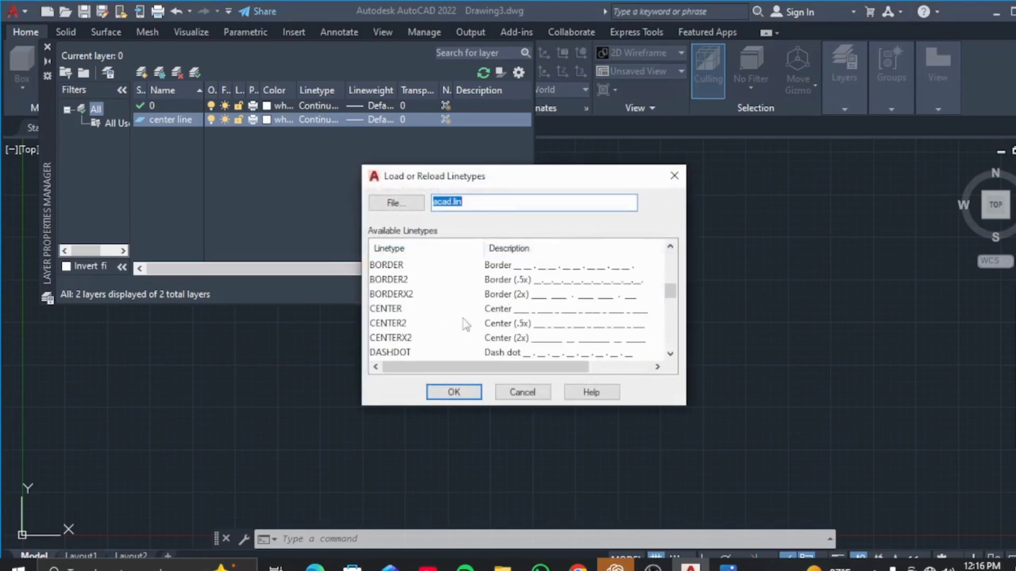
left_click(528, 313)
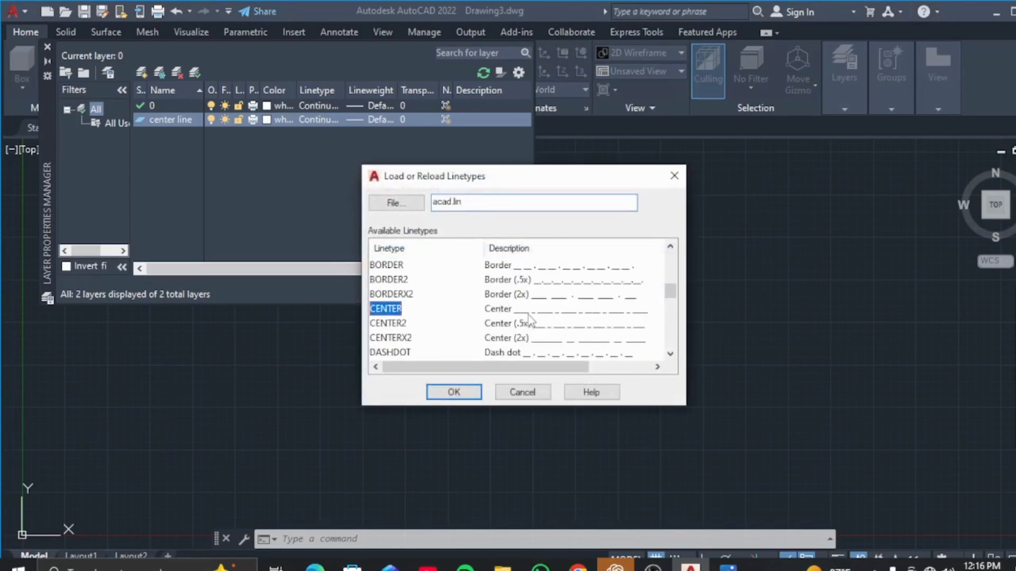
left_click(452, 393)
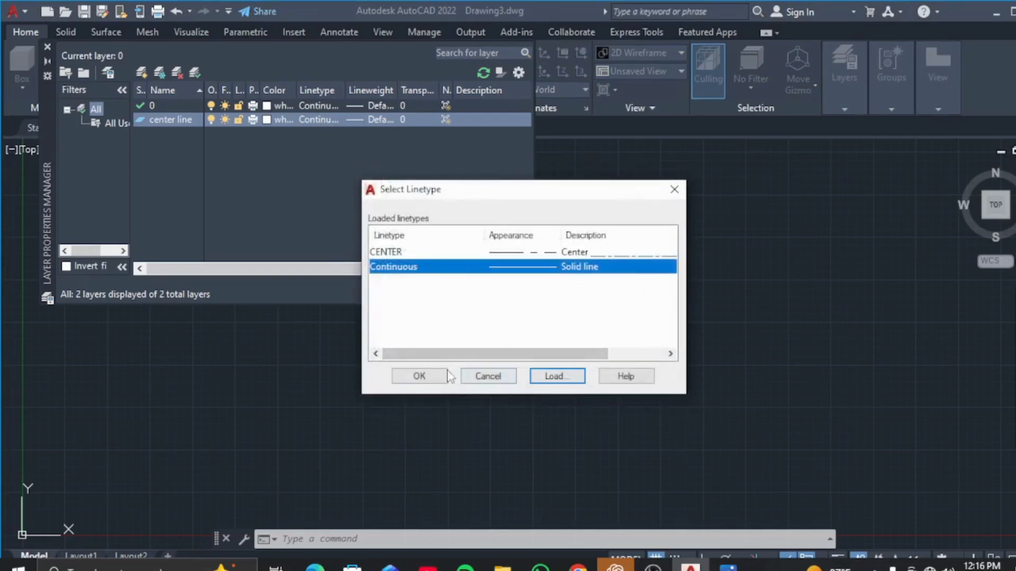
left_click(539, 253)
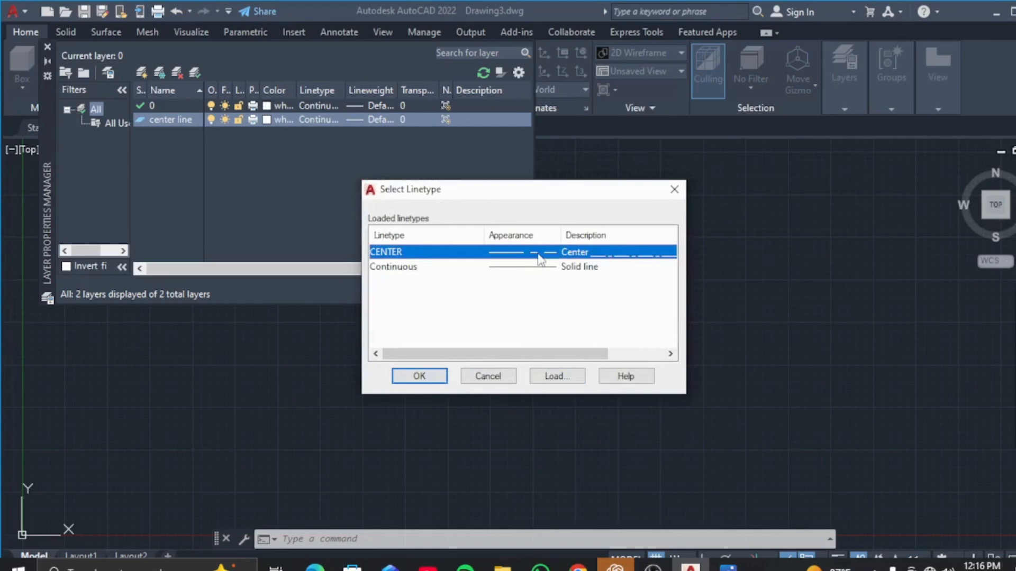
left_click(428, 376)
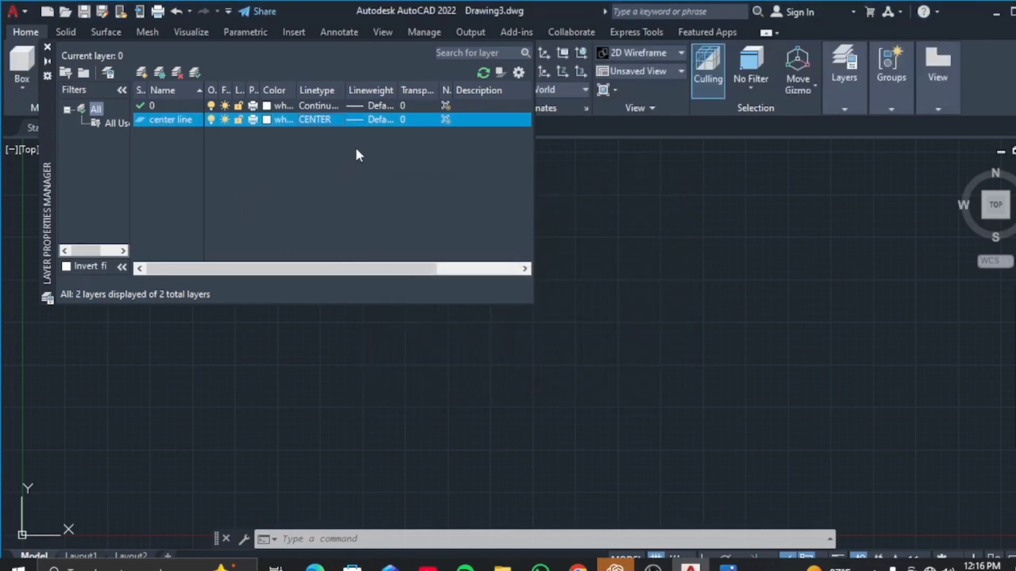
double_click(141, 119)
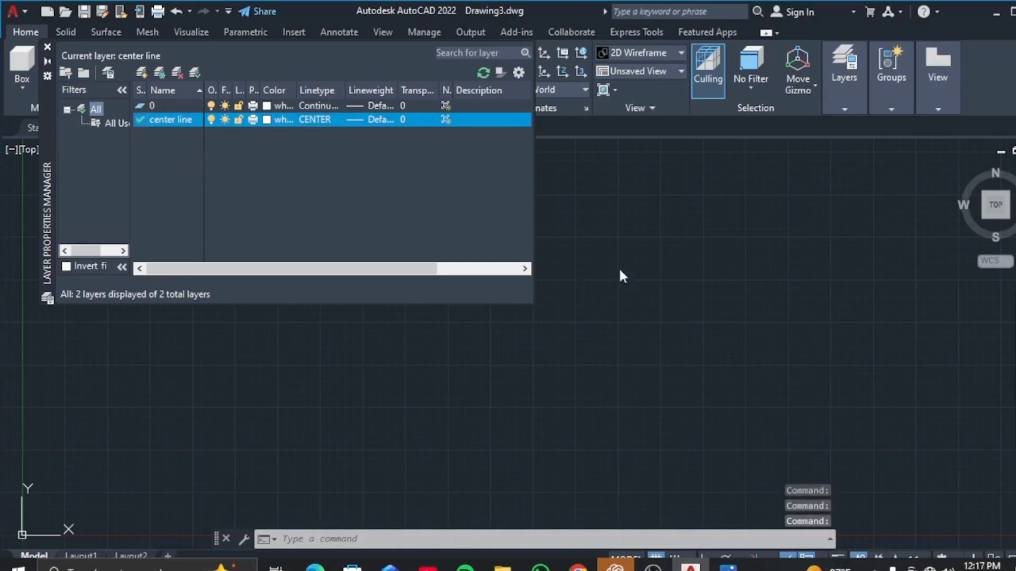
left_click(47, 47)
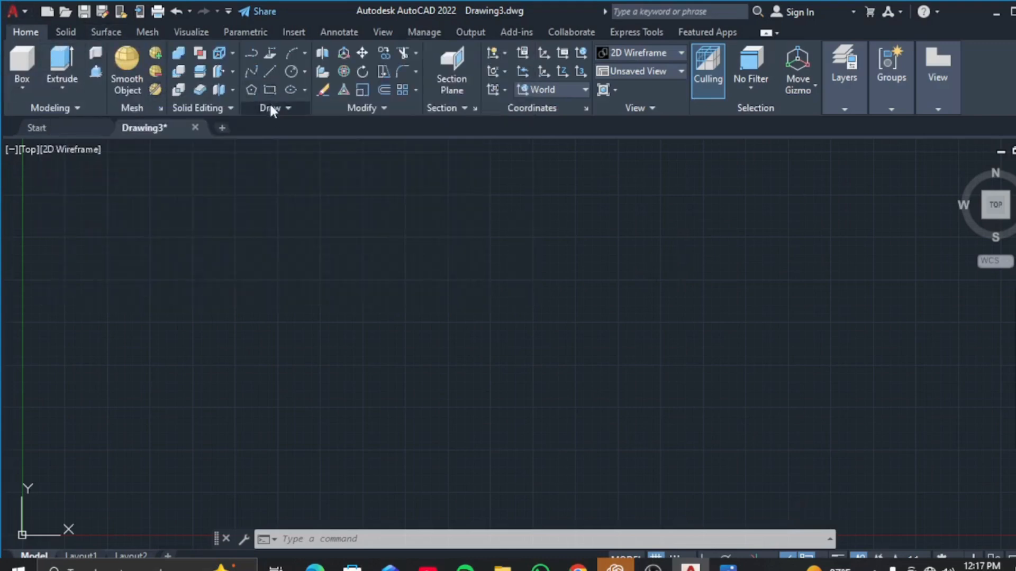
- Place the first point of the horizontal centerline with the Line command and turn on Ortho mode
left_click(270, 73)
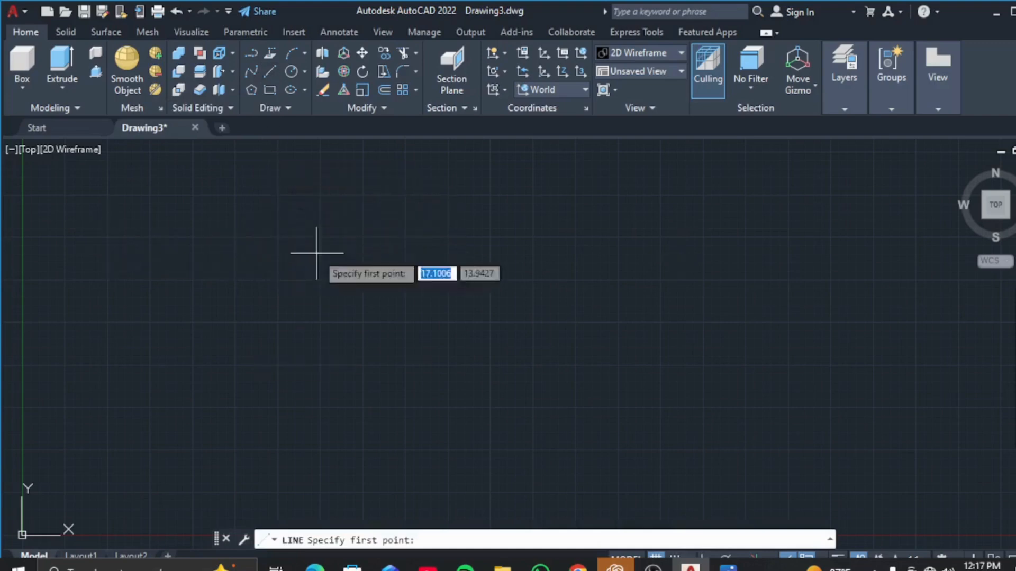
left_click(220, 281)
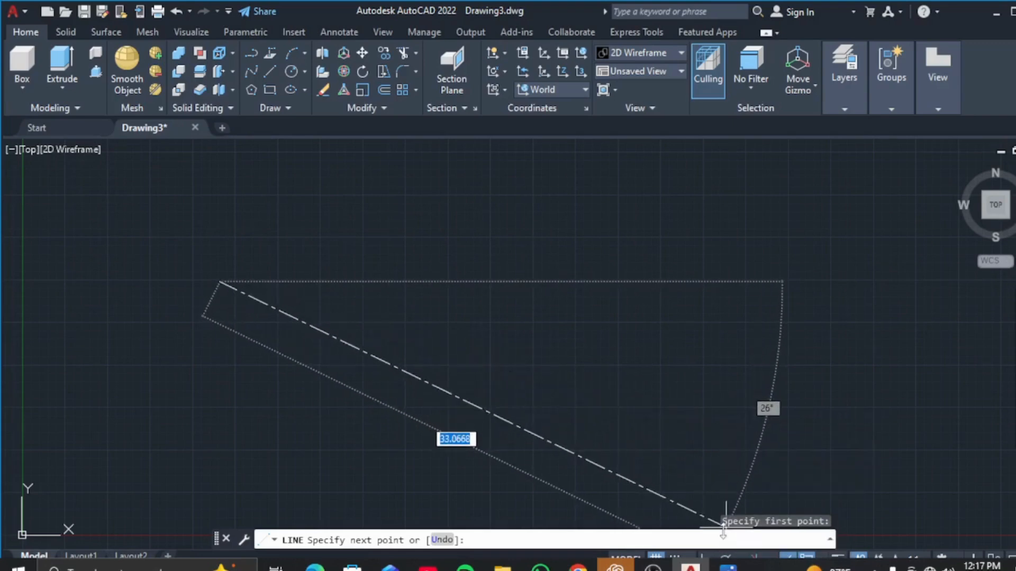
mouse_move(617, 566)
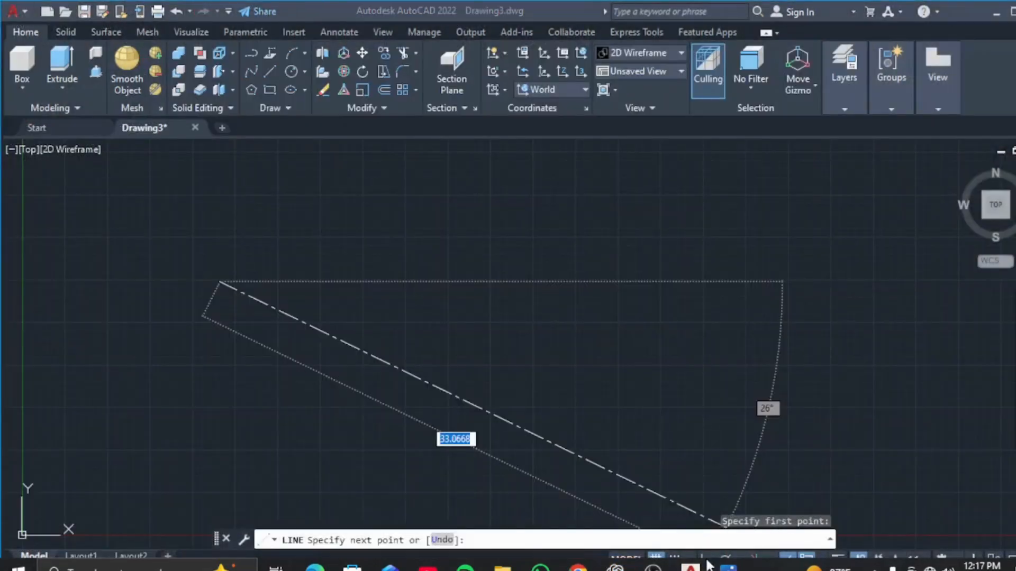
left_click(690, 567)
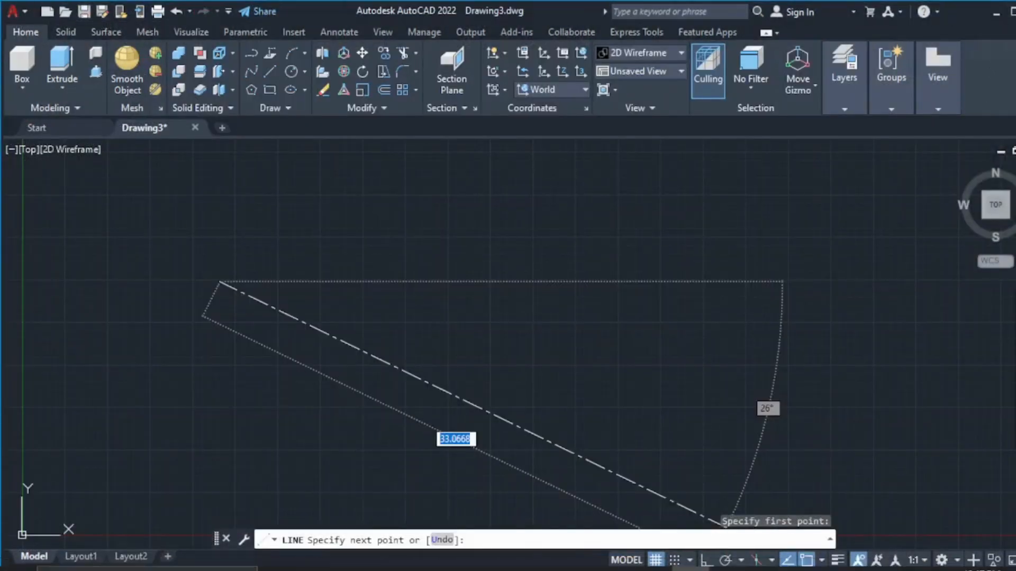
left_click(709, 563)
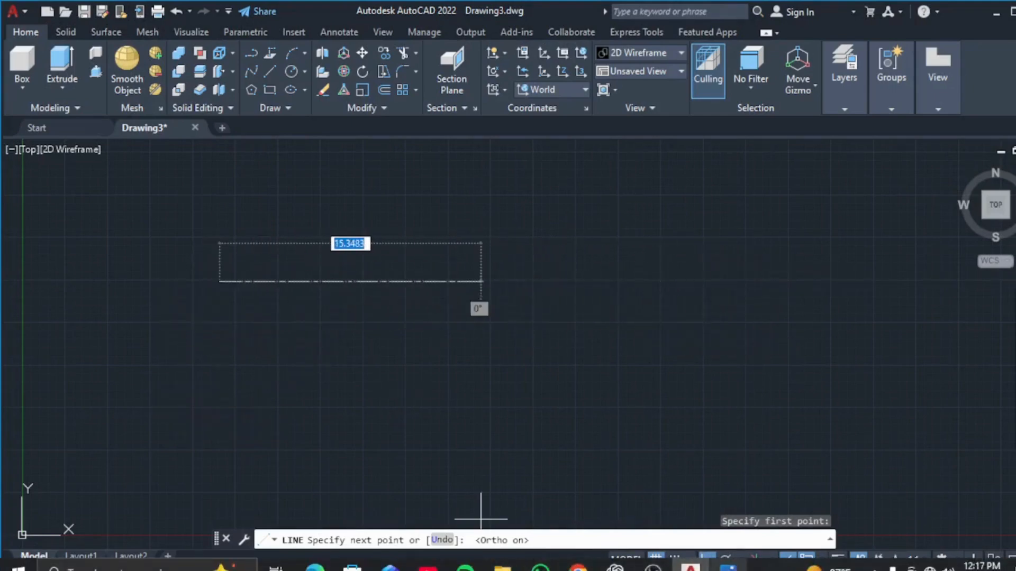
- Consult the gasket sketch and complete the horizontal centerline as a single segment 50 mm long
left_click(728, 565)
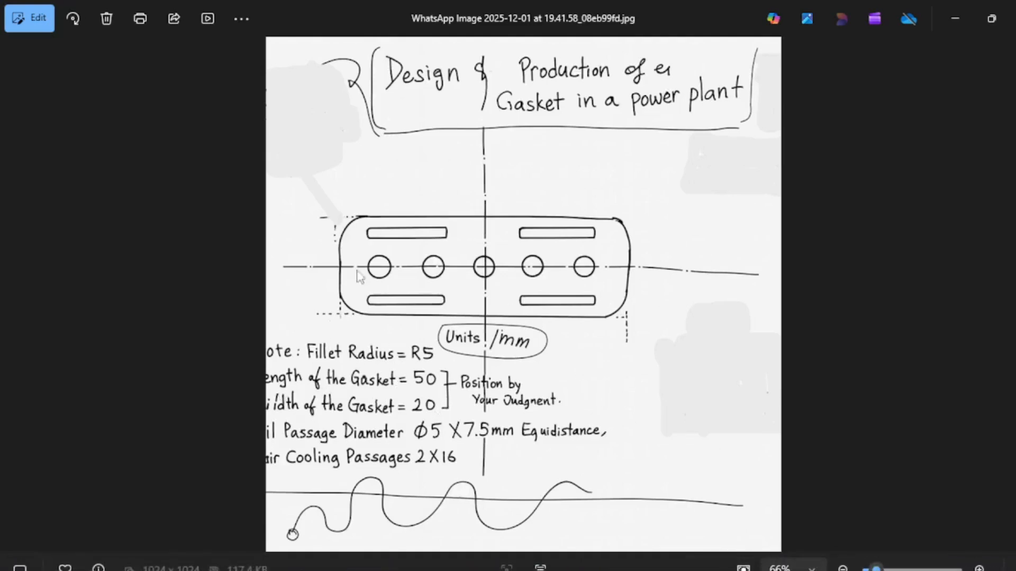
left_click(955, 18)
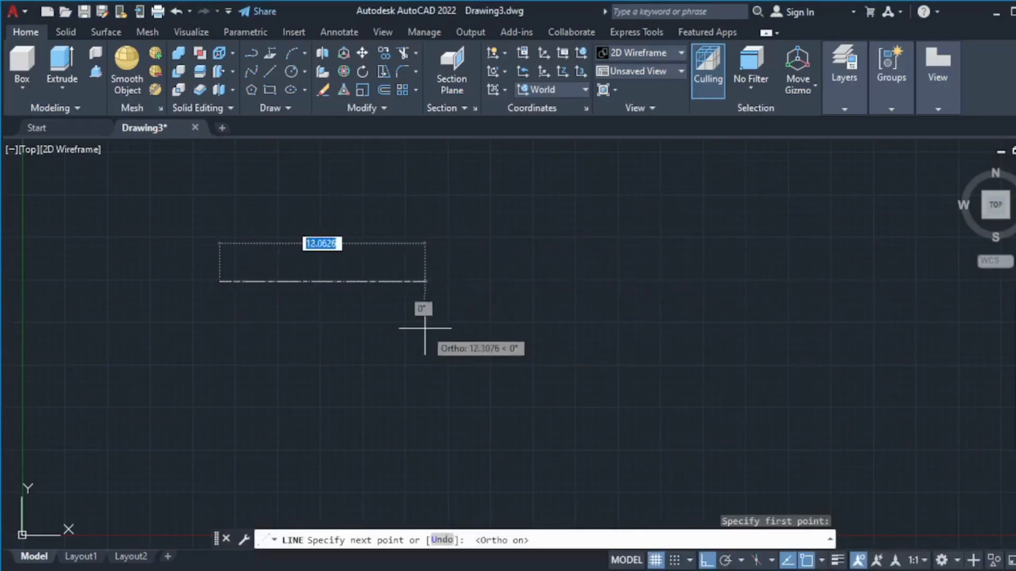
scroll(606, 294, "down", 3)
scroll(605, 291, "down", 2)
scroll(681, 289, "up", 4)
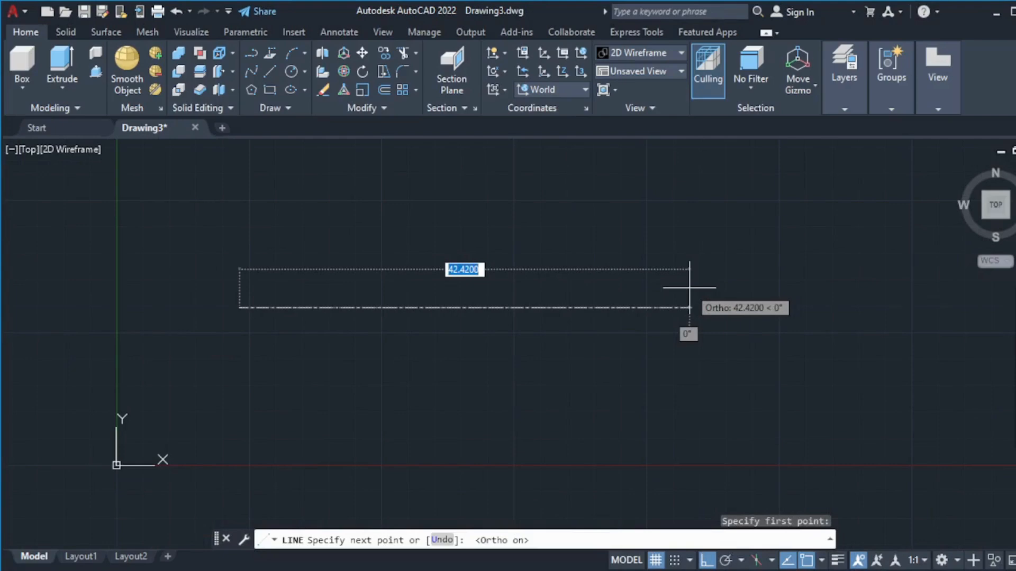
type("50")
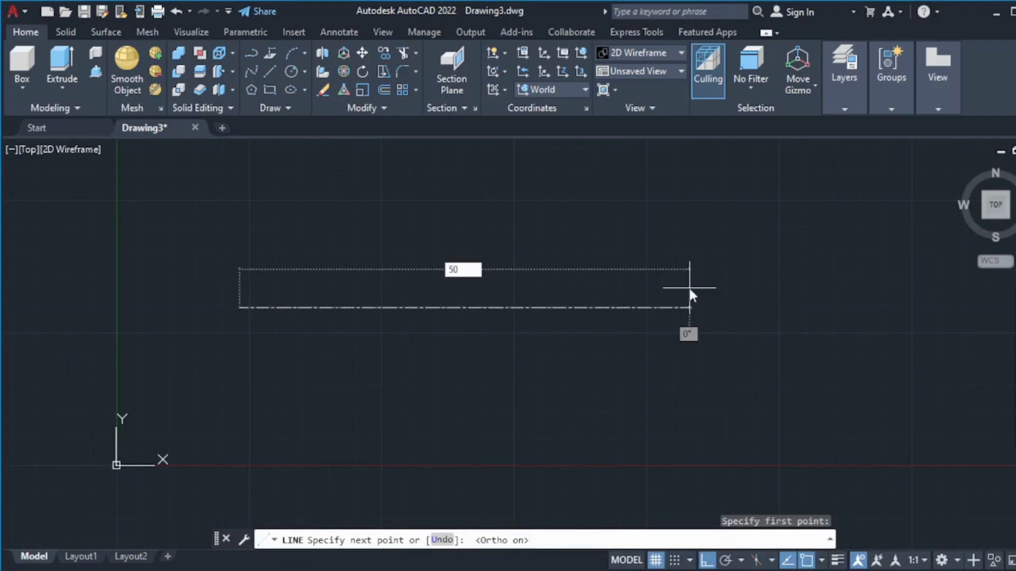
key("Return")
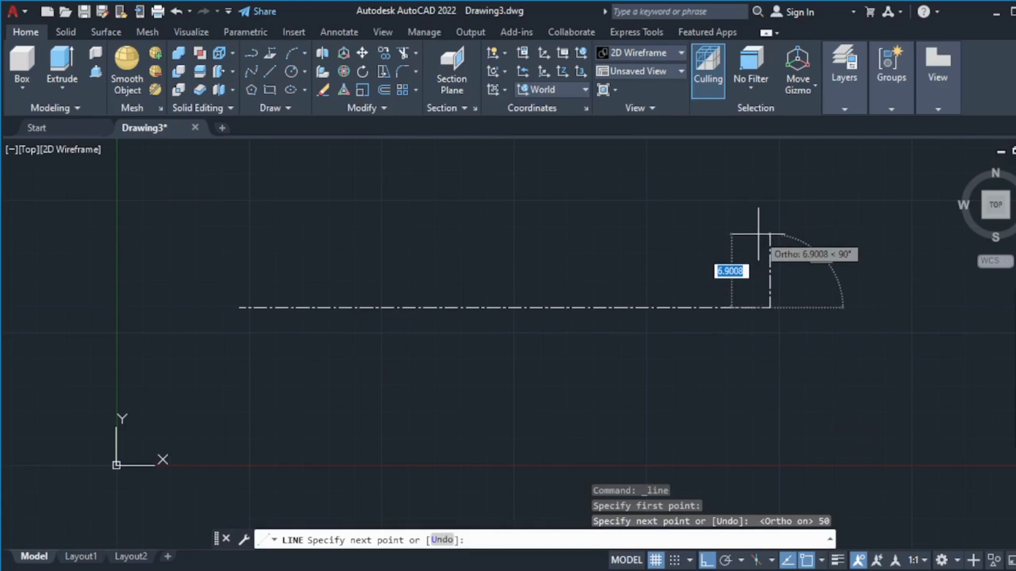
key("Escape")
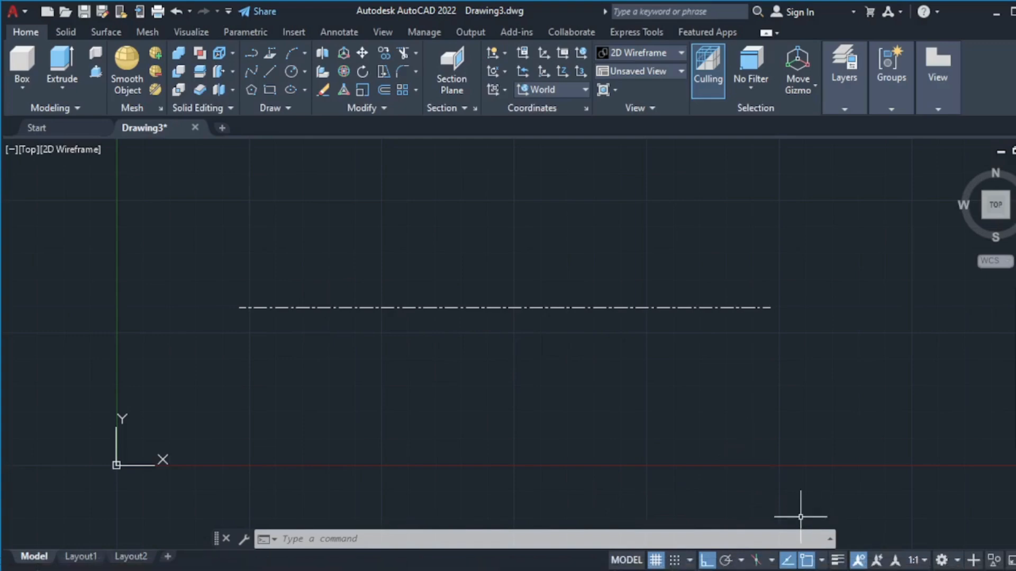
- Check the gasket sketch and draw the upper half of the vertical centerline, 10 mm up from the horizontal centerline's midpoint
left_click(728, 568)
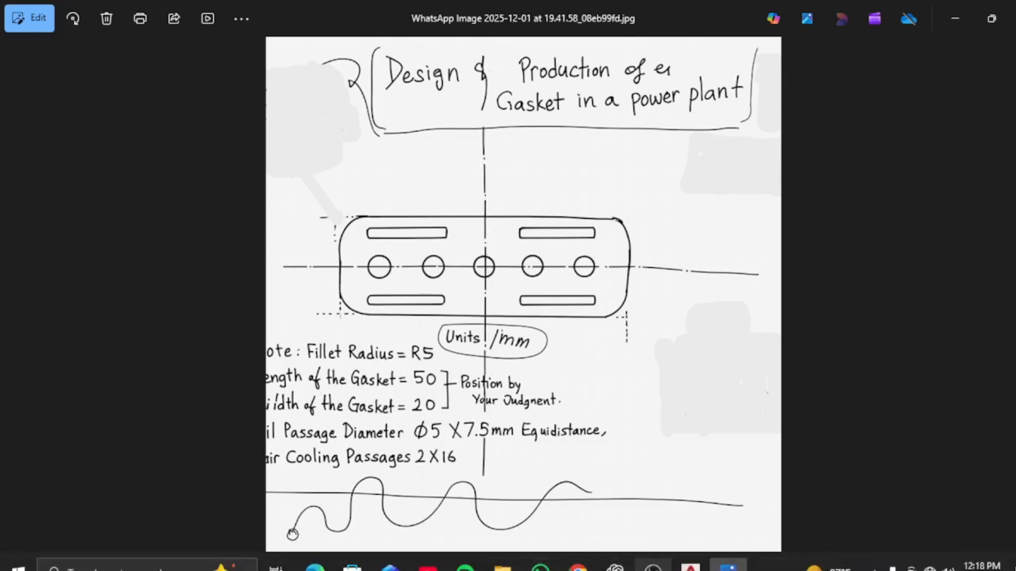
left_click(690, 568)
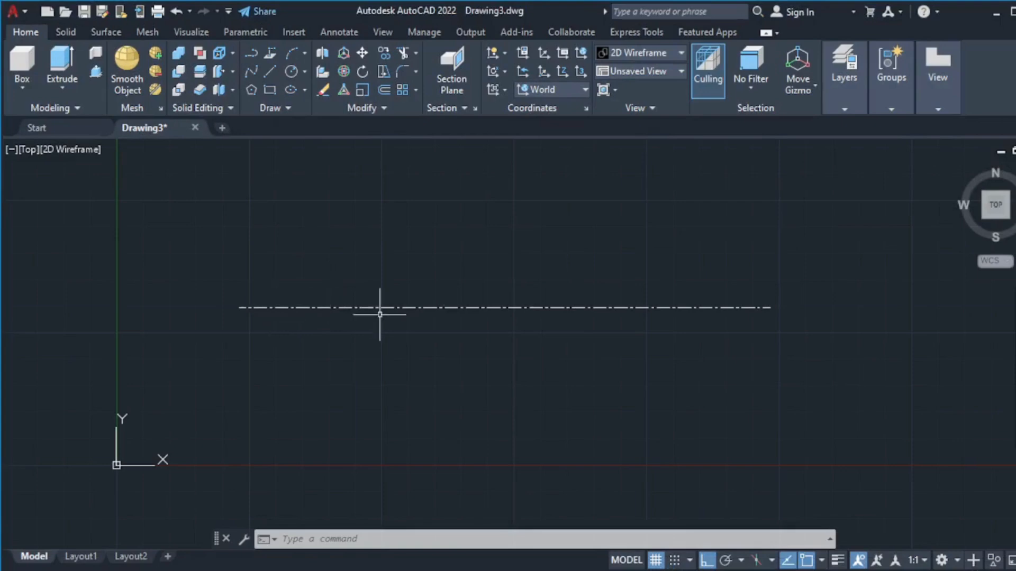
left_click(271, 75)
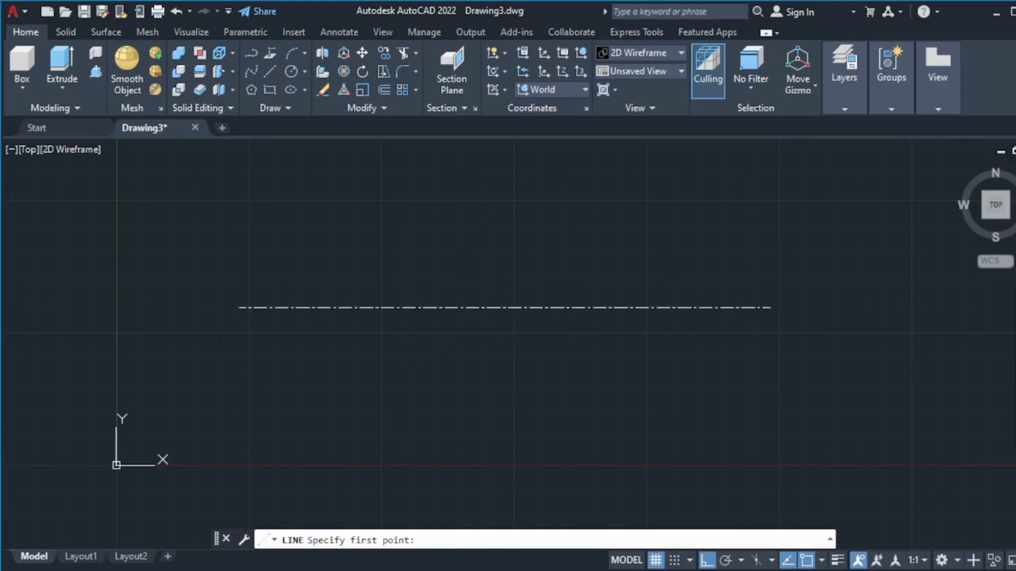
left_click(505, 308)
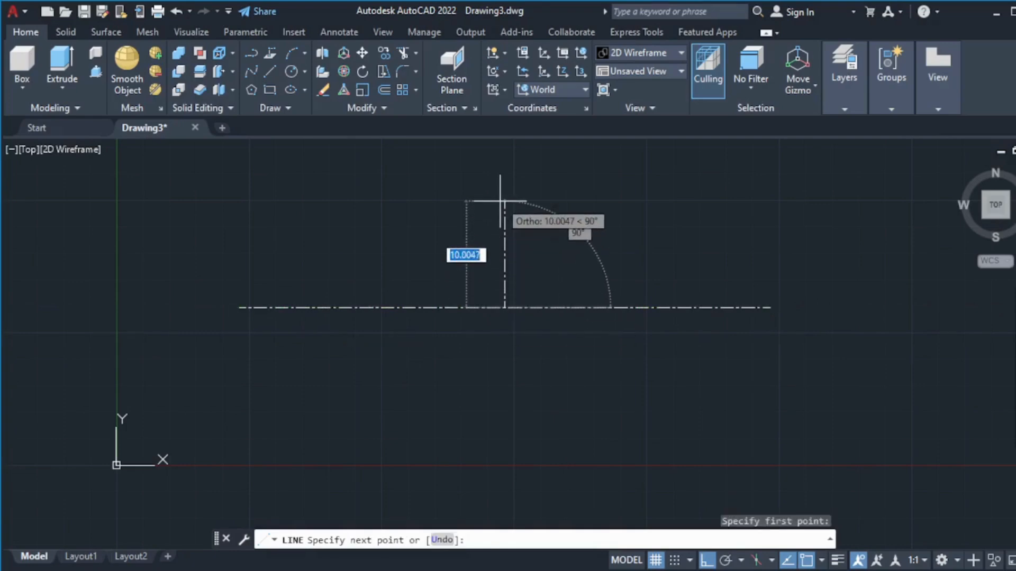
scroll(500, 202, "down", 2)
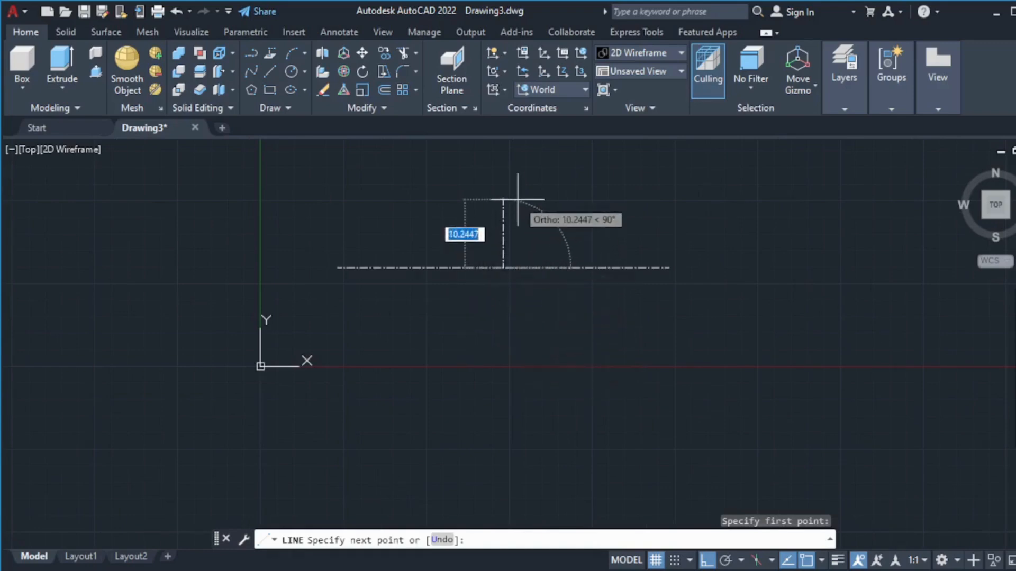
type("10")
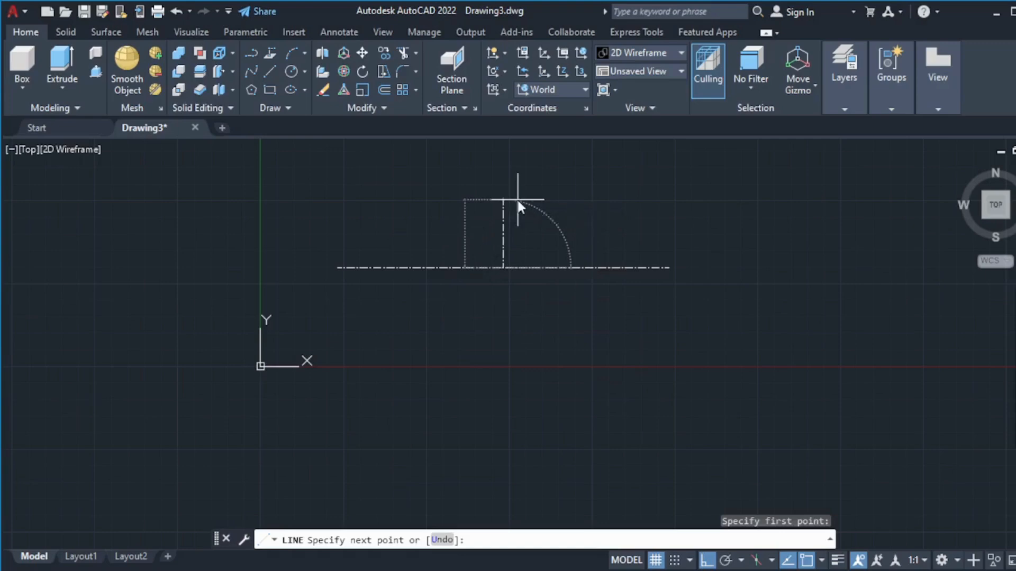
key("Return")
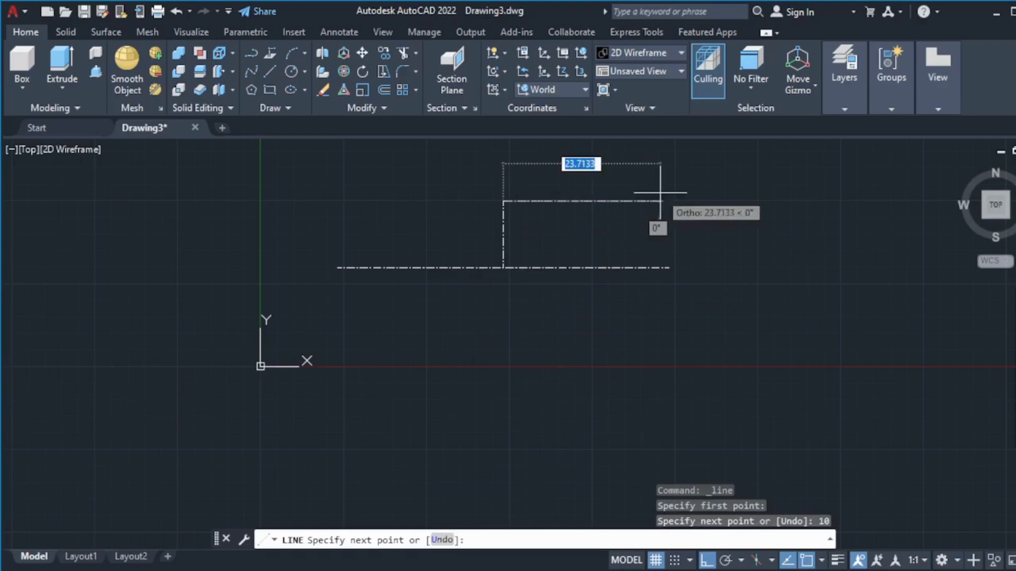
key("Escape")
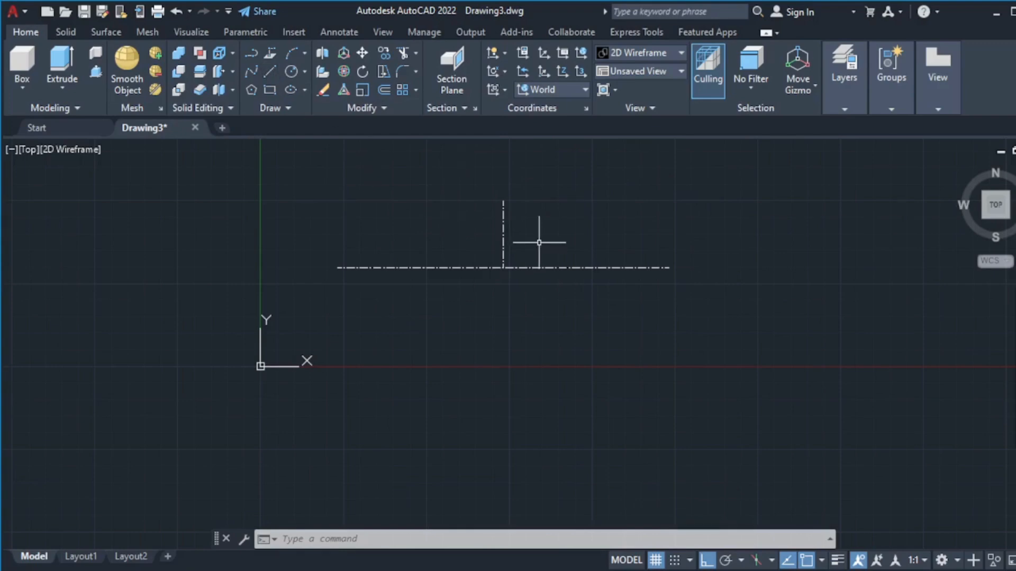
- Draw the lower half of the vertical centerline, 10 mm straight down from the horizontal centerline's midpoint
type("l")
key("Return")
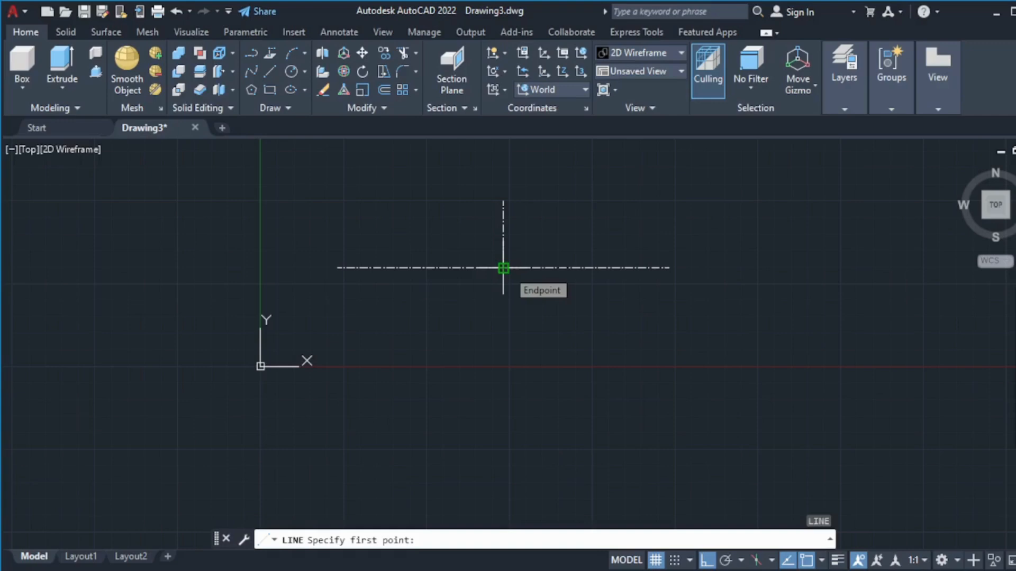
left_click(504, 268)
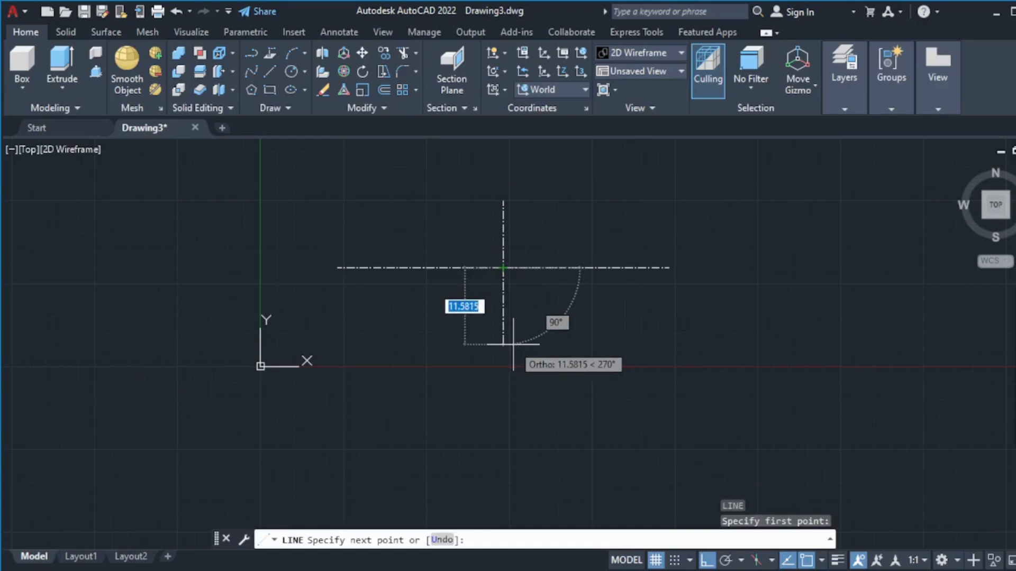
type("10")
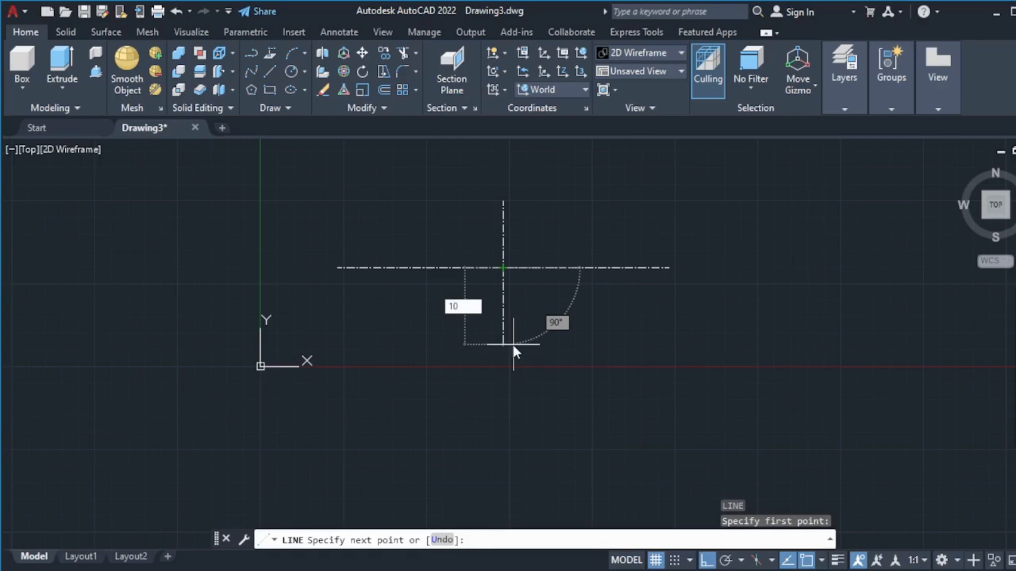
key("Return")
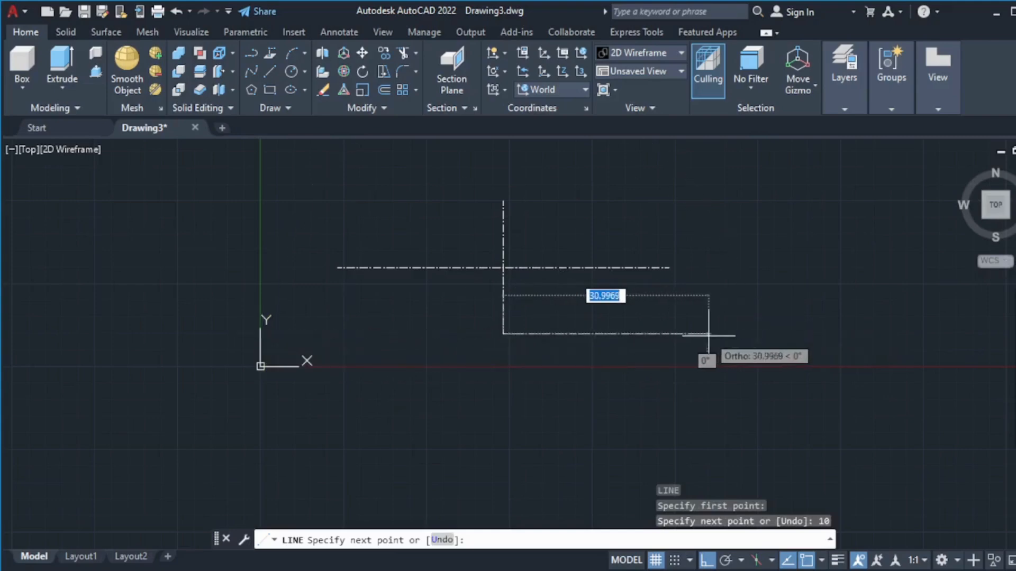
key("Escape")
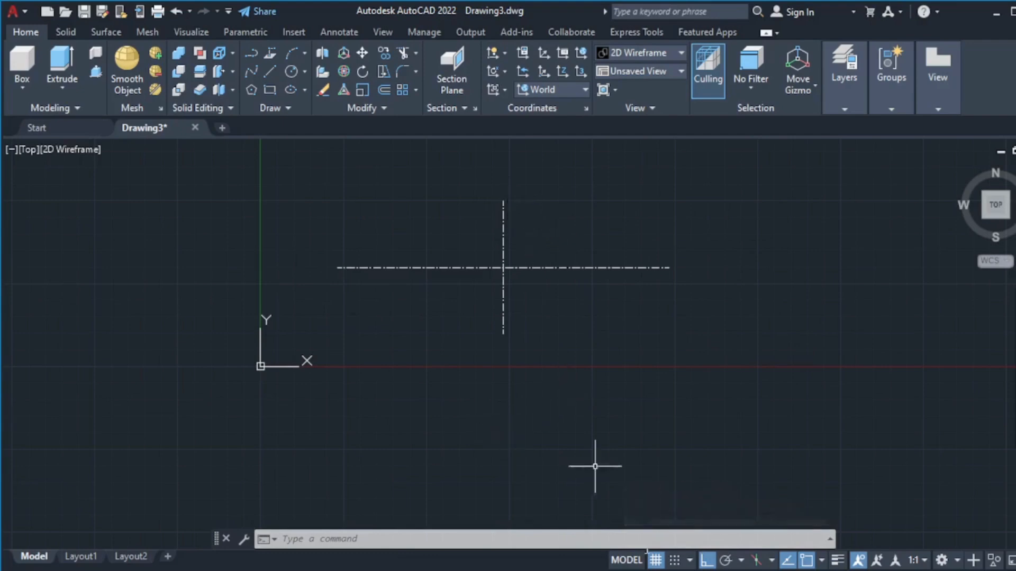
- Check the gasket sketch for the position and diameter of the central oil passage, then return to AutoCAD
left_click(728, 569)
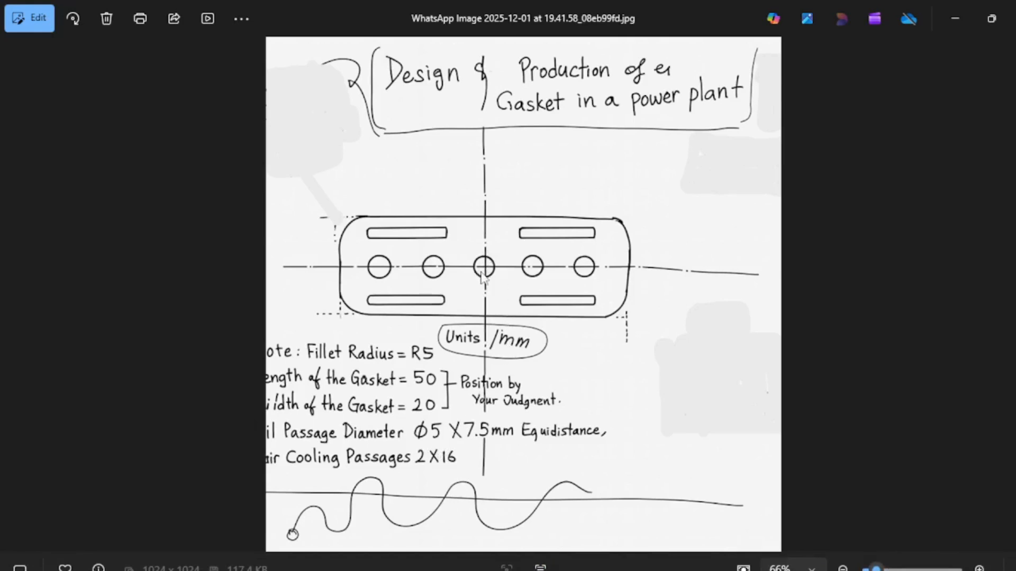
mouse_move(815, 570)
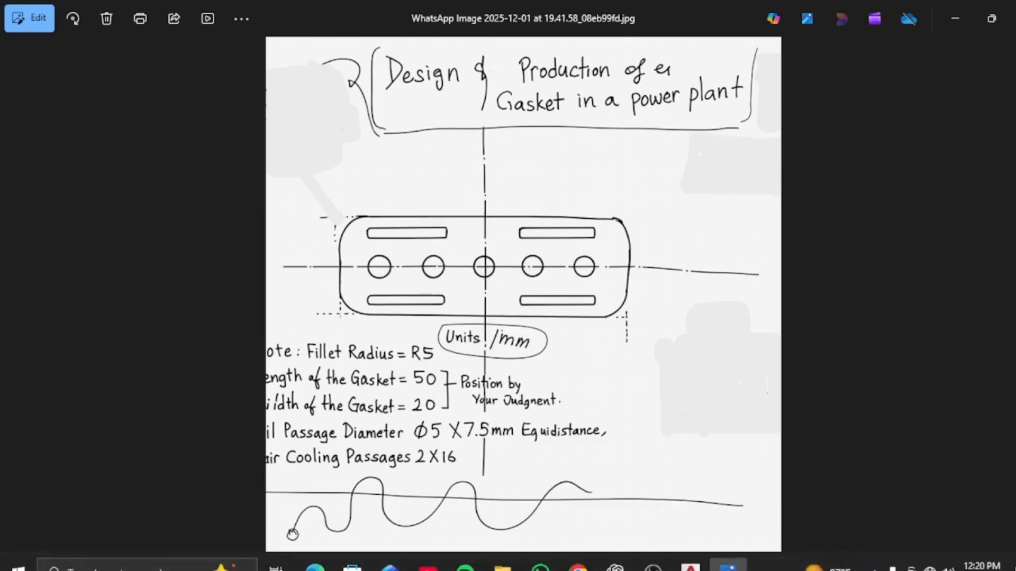
left_click(690, 569)
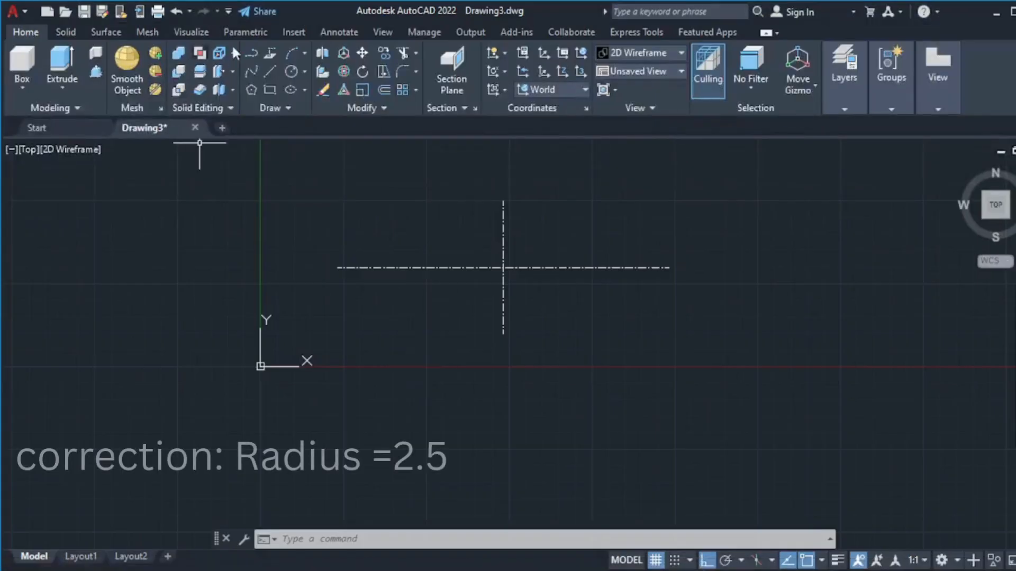
left_click(290, 71)
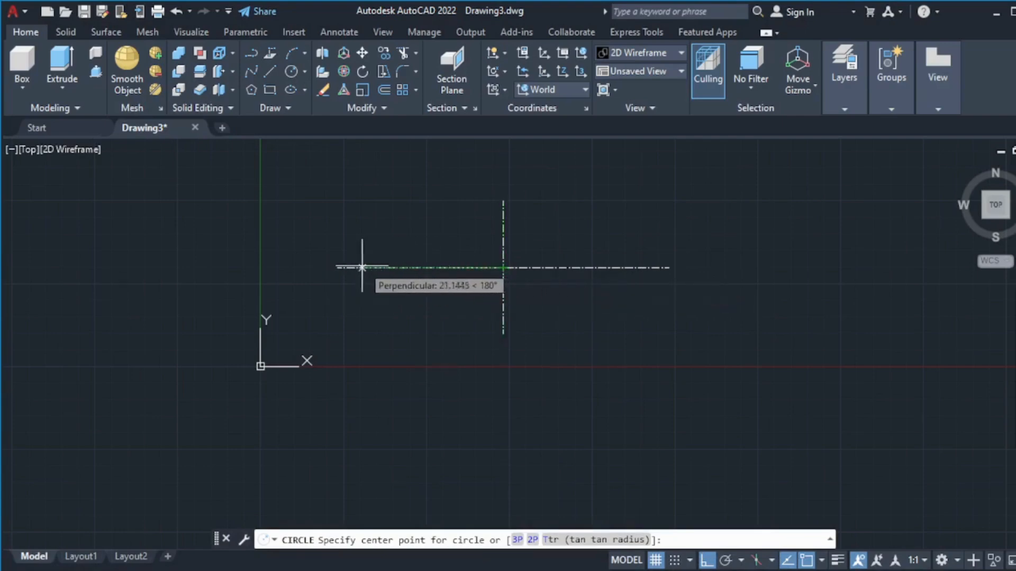
left_click(503, 268)
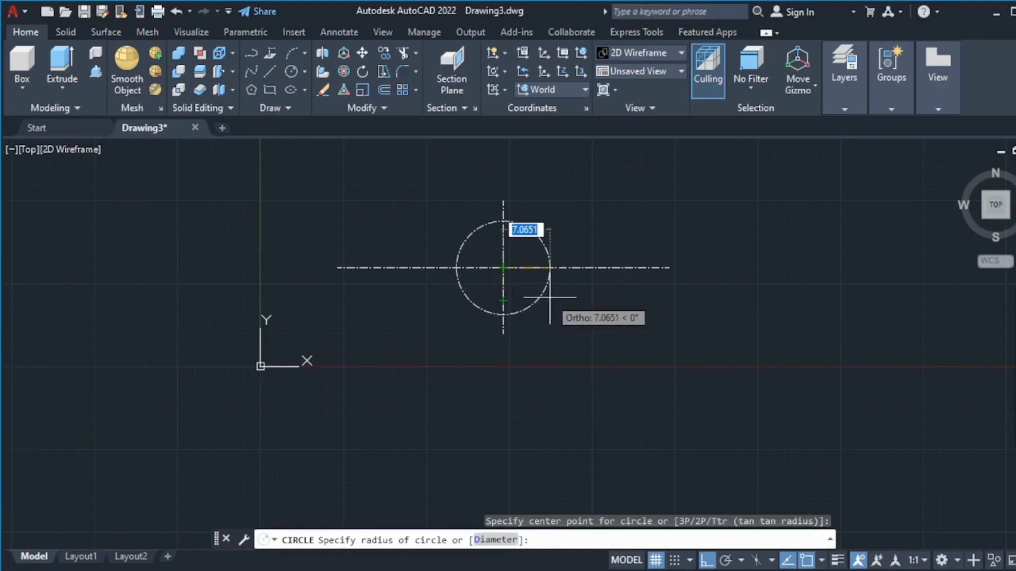
key("Escape")
- Create a new layer named "circle" in the Layer Properties Manager
mouse_move(849, 83)
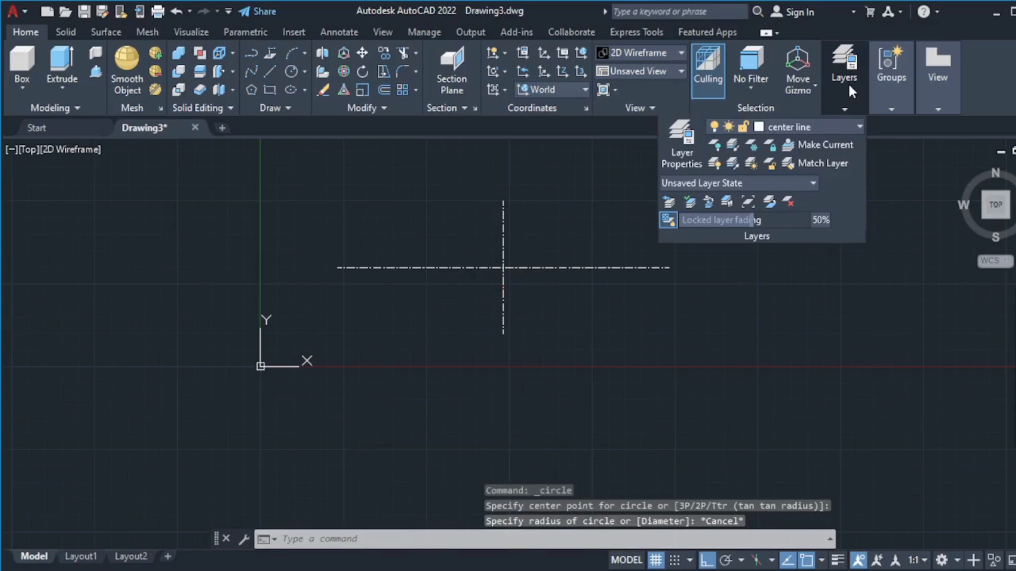
left_click(683, 146)
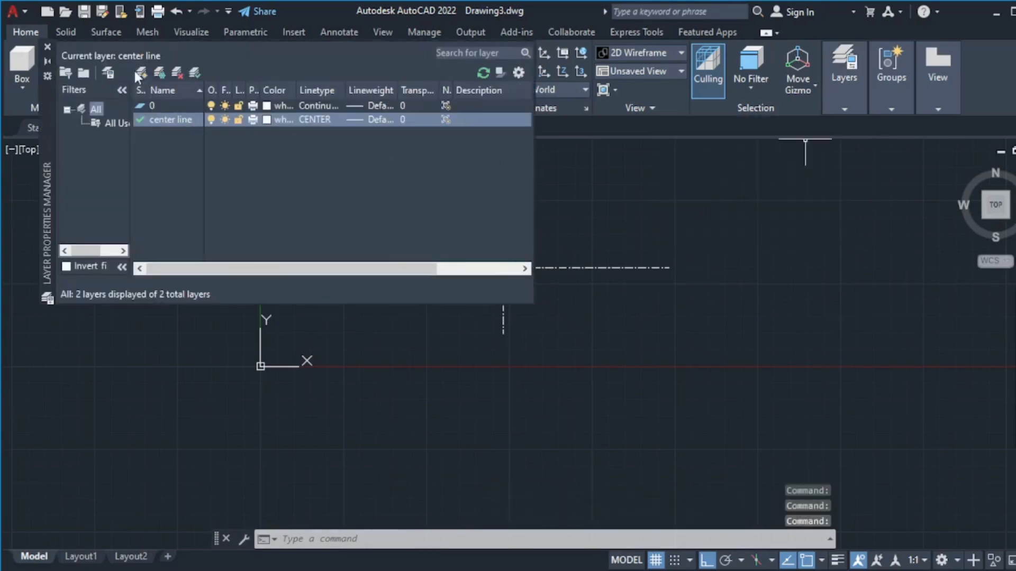
left_click(139, 73)
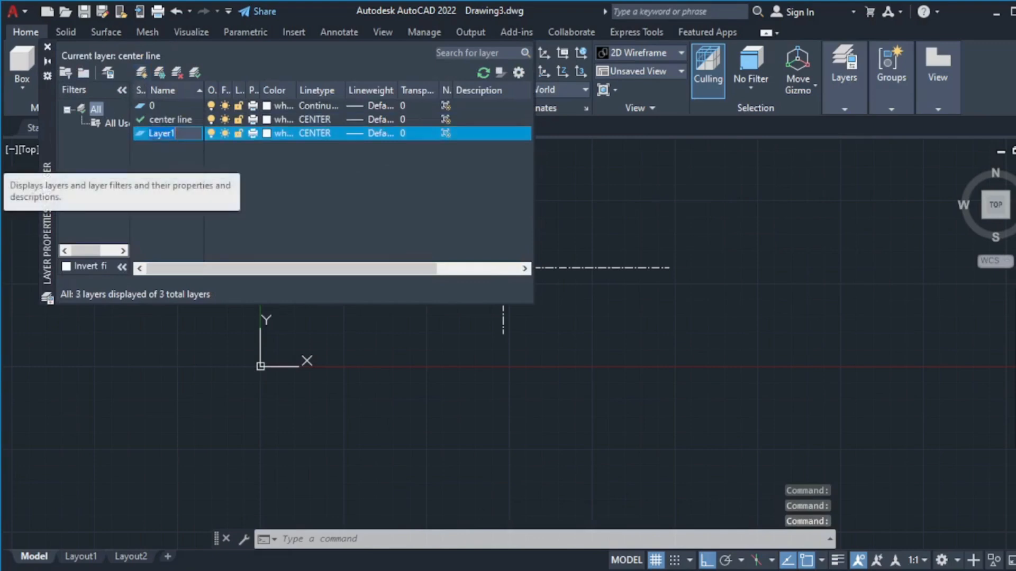
type("circle")
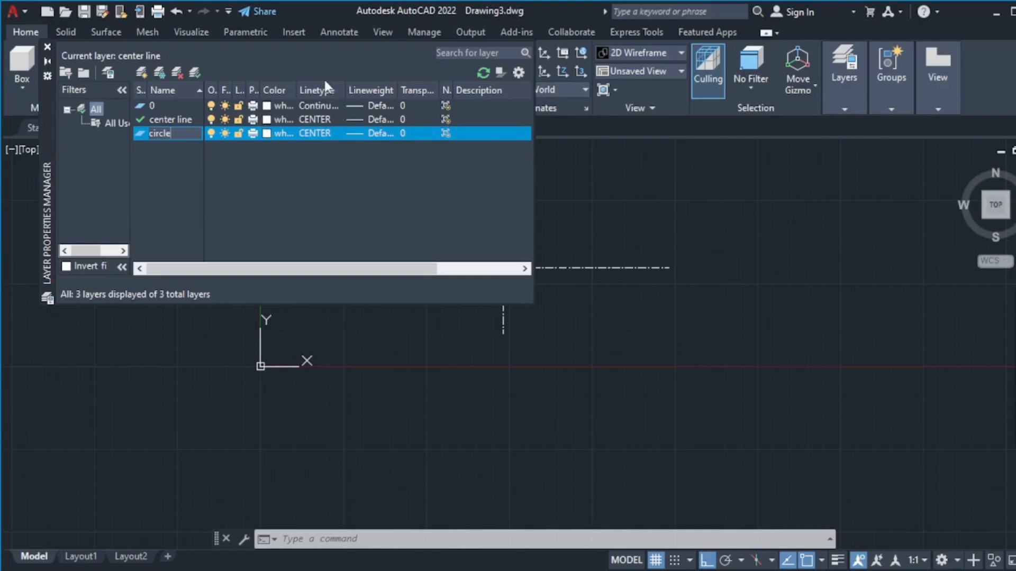
- Assign the Continuous linetype to the circle layer, make that layer current and close the layer manager
left_click(317, 132)
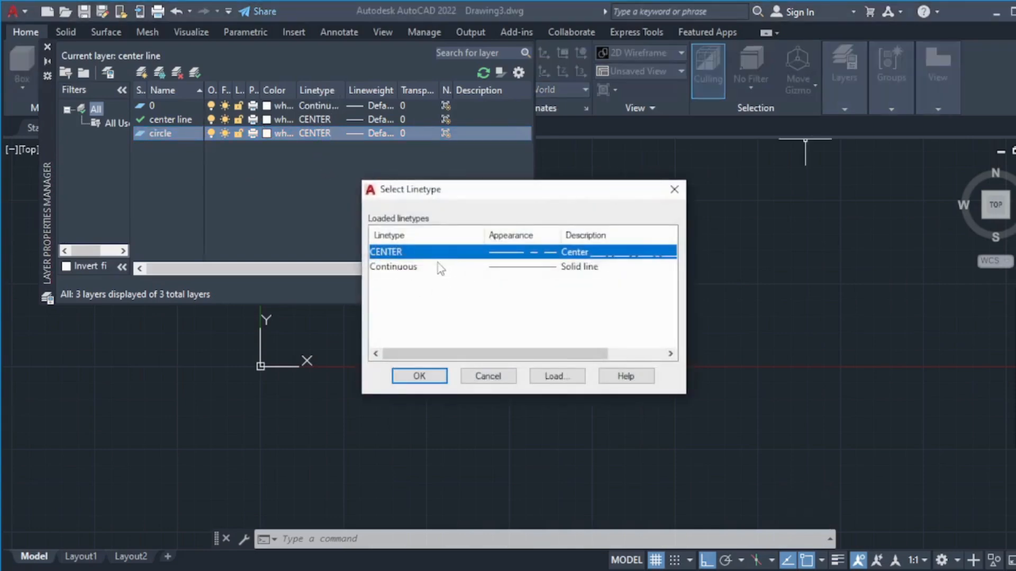
left_click(438, 266)
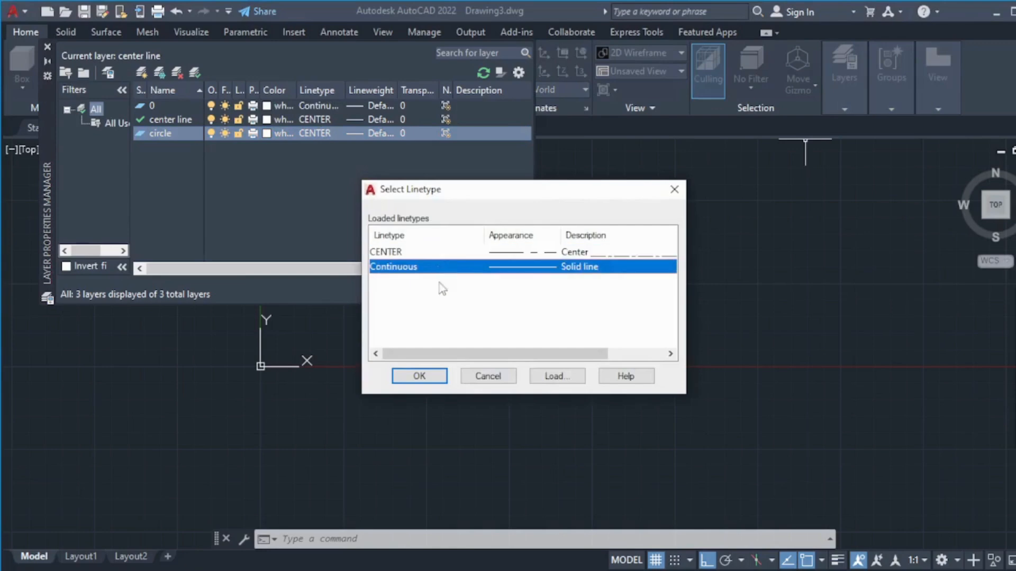
left_click(423, 377)
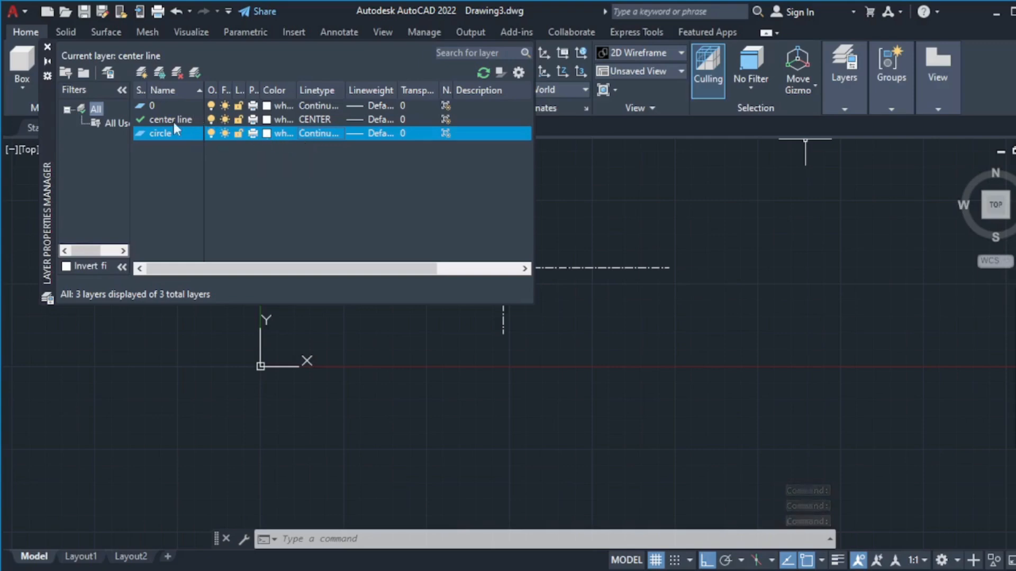
double_click(141, 133)
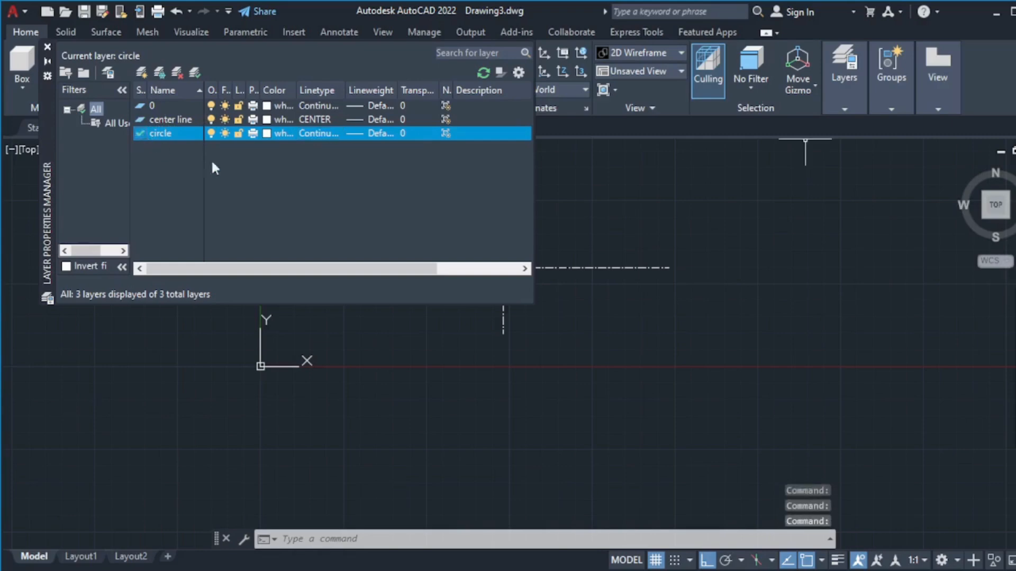
left_click(47, 46)
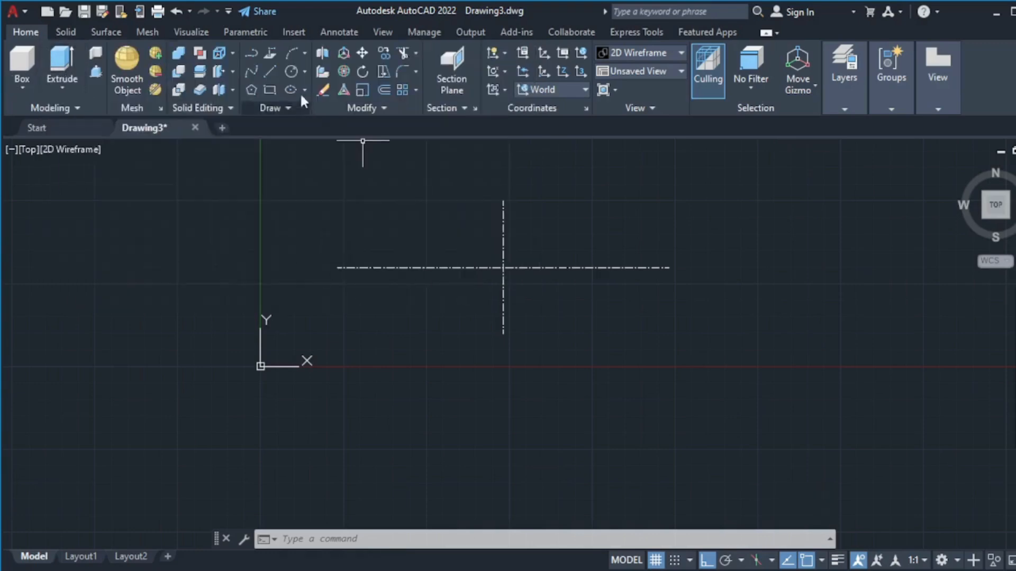
- Draw the central oil passage as a circle of radius 2.5 mm centered on the intersection of the centerlines
left_click(291, 72)
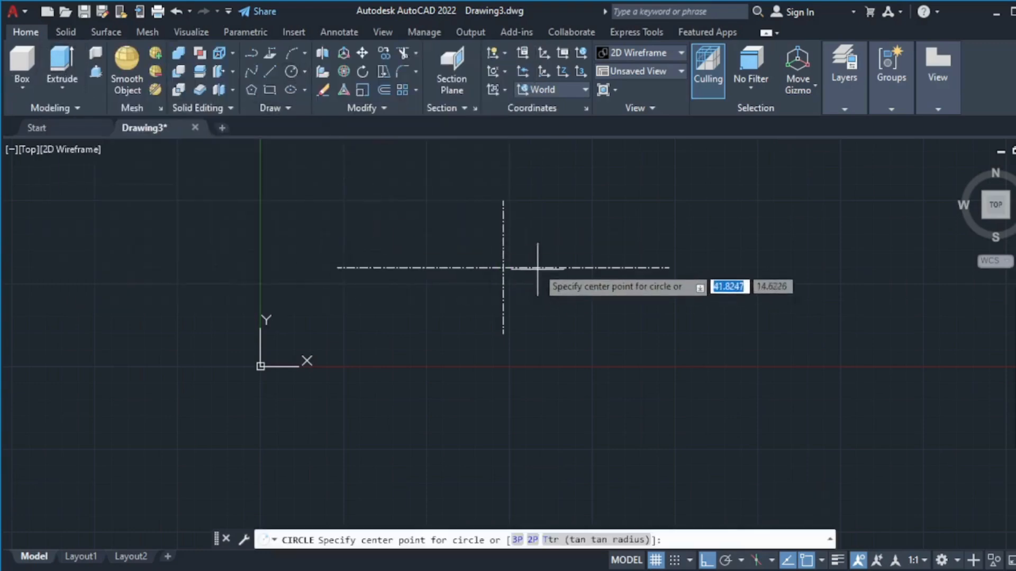
left_click(505, 269)
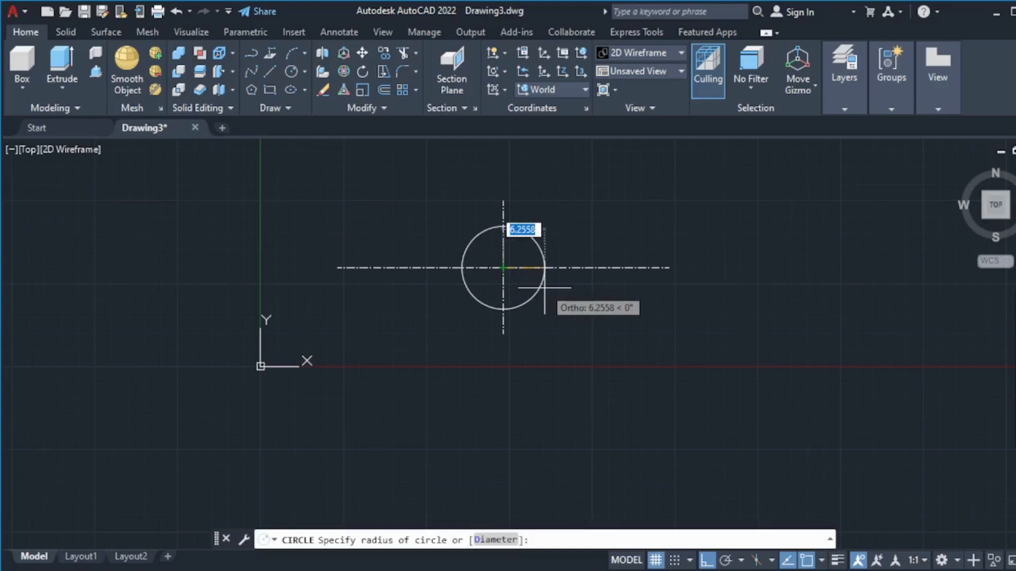
type("2.")
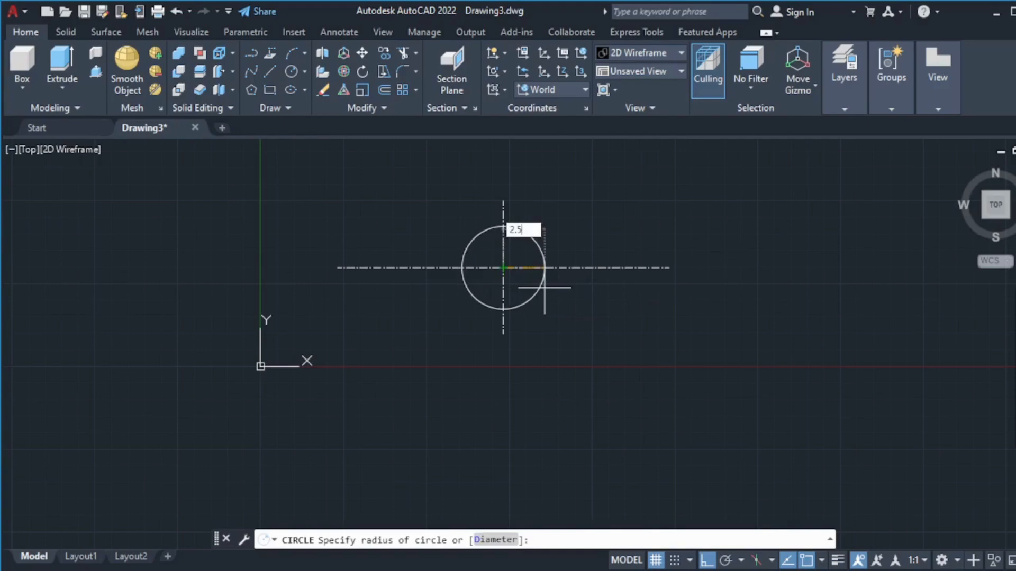
type("5")
key("Return")
scroll(490, 262, "up", 4)
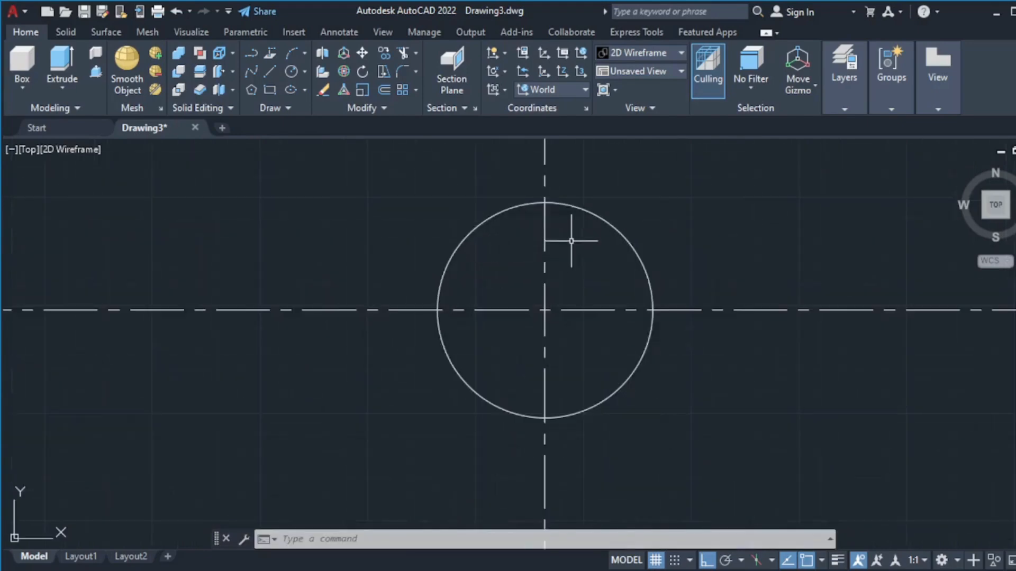
scroll(571, 241, "down", 5)
scroll(572, 241, "up", 7)
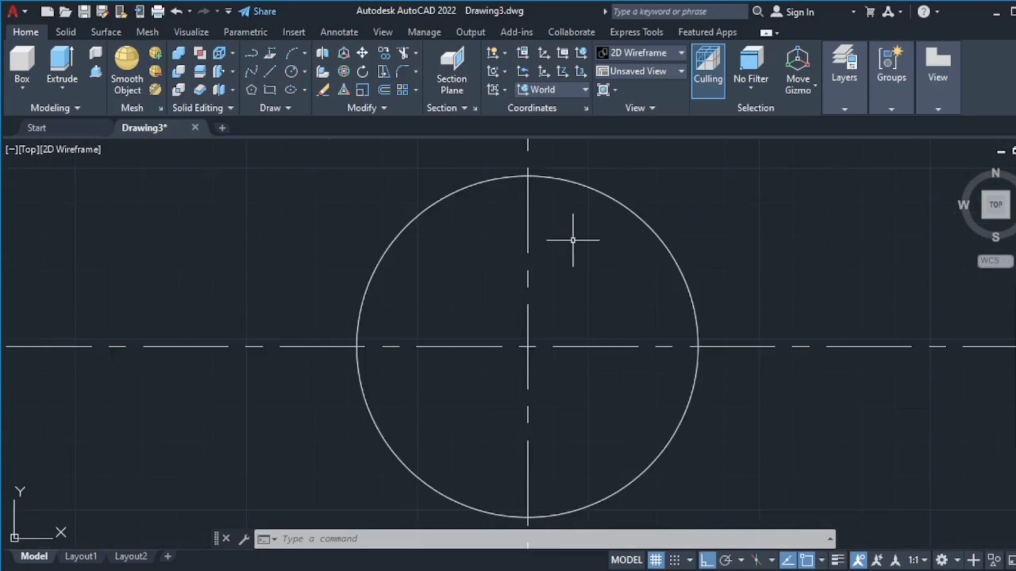
scroll(572, 241, "down", 5)
scroll(581, 259, "up", 2)
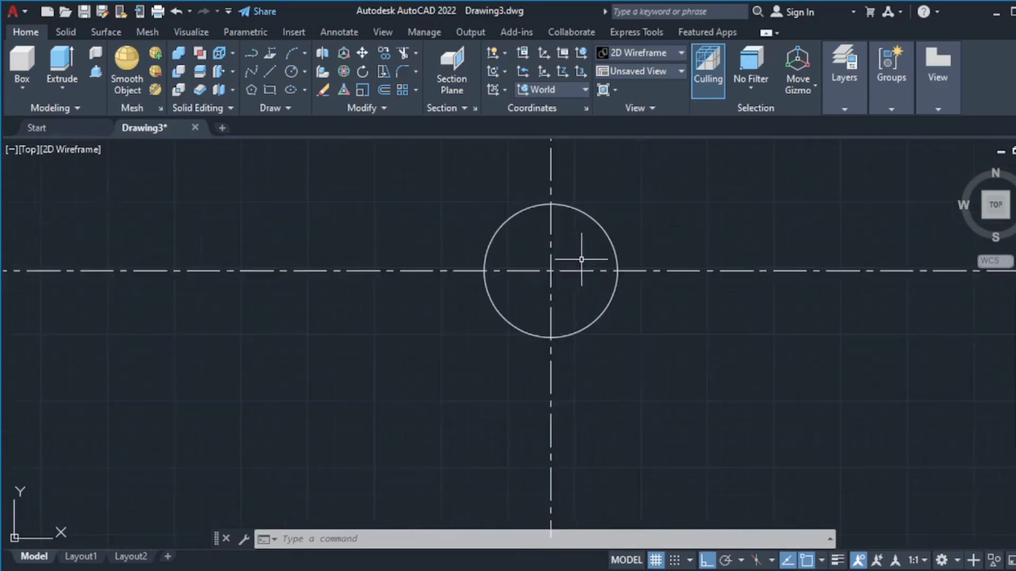
scroll(581, 259, "up", 3)
scroll(584, 261, "down", 8)
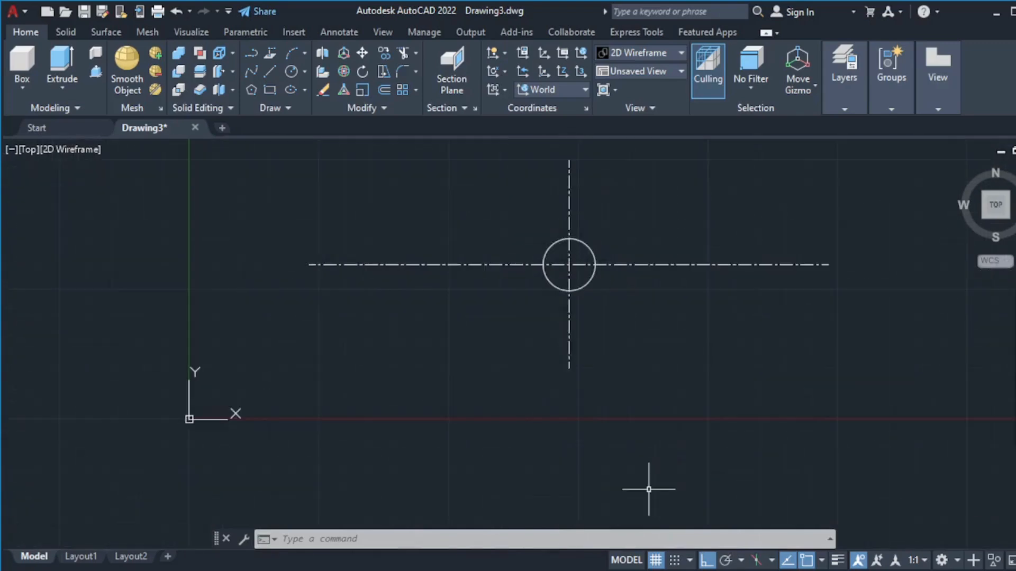
- Check the gasket sketch for the layout and spacing of the remaining oil passages, then return to AutoCAD
key("super")
left_click(729, 565)
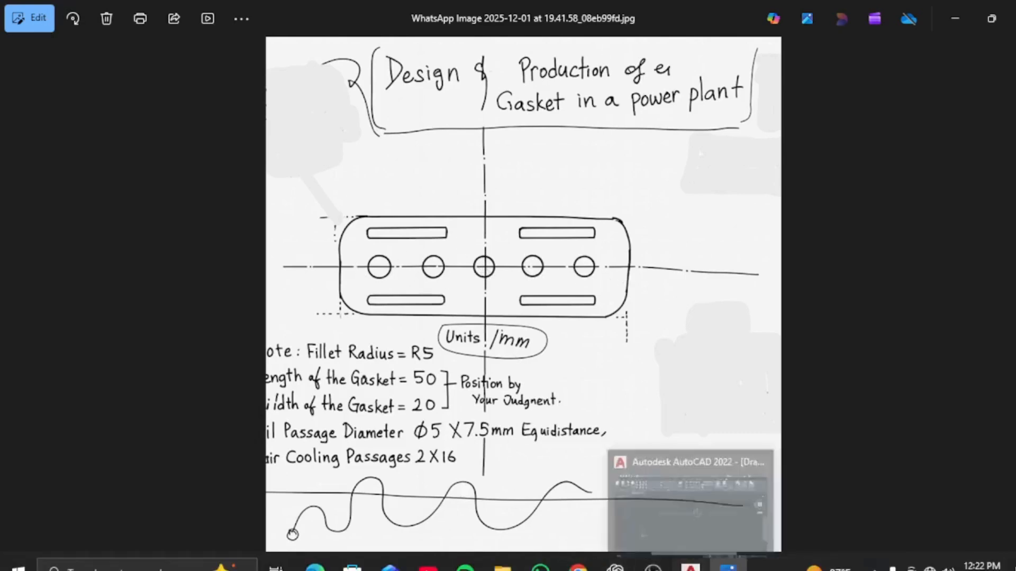
left_click(691, 565)
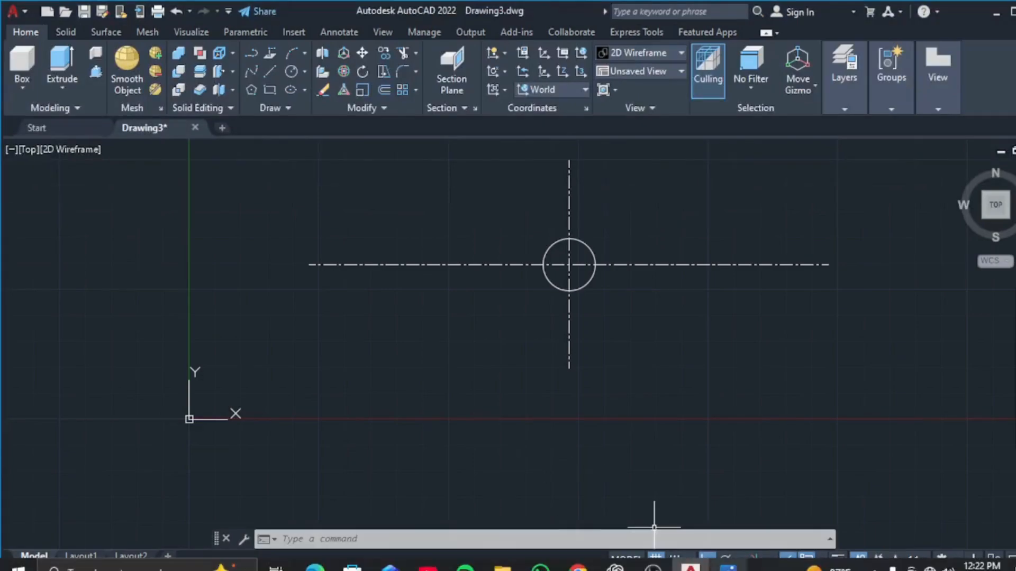
left_click(728, 567)
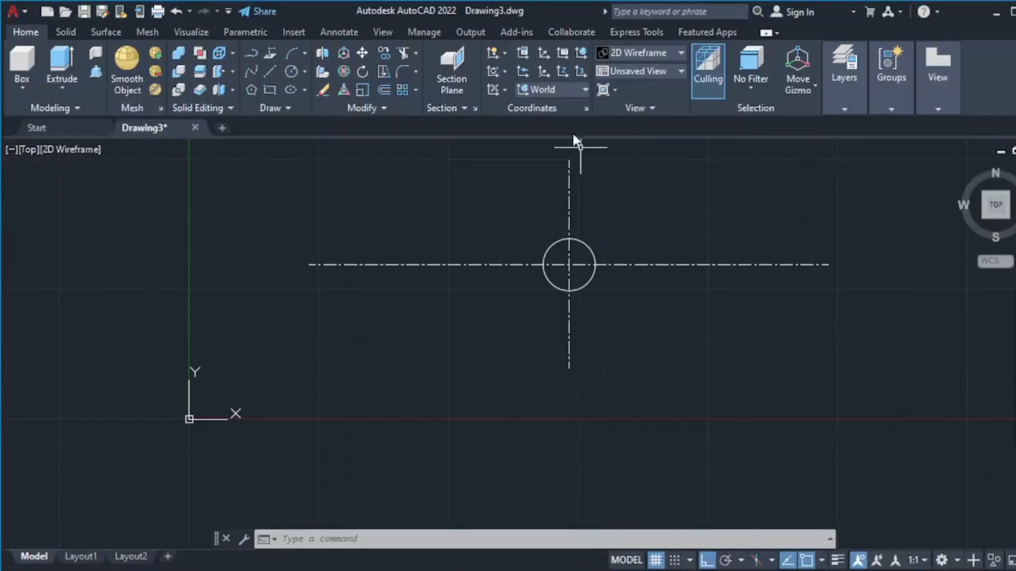
scroll(574, 250, "up", 5)
scroll(577, 249, "down", 7)
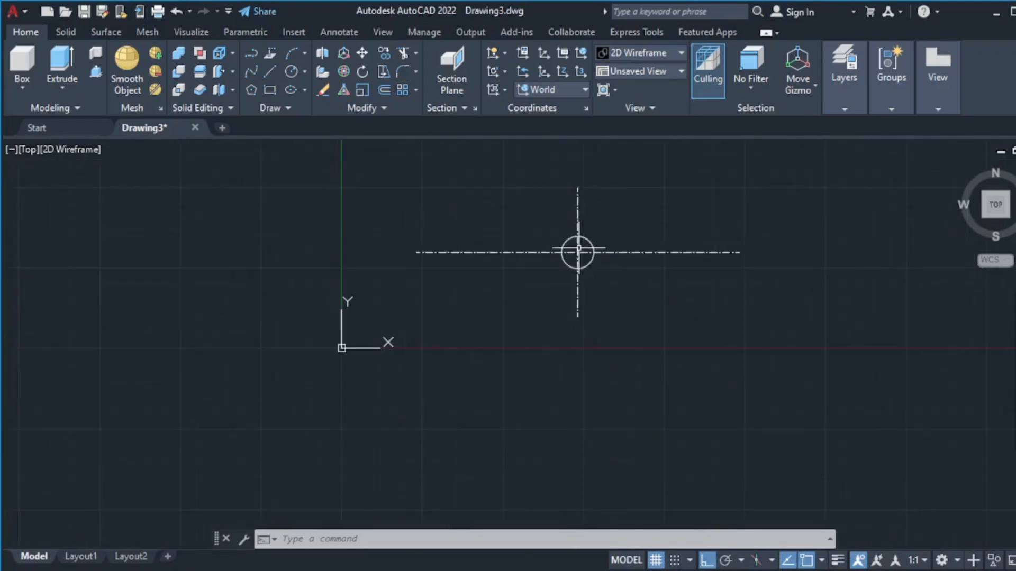
scroll(578, 264, "up", 5)
scroll(578, 277, "down", 5)
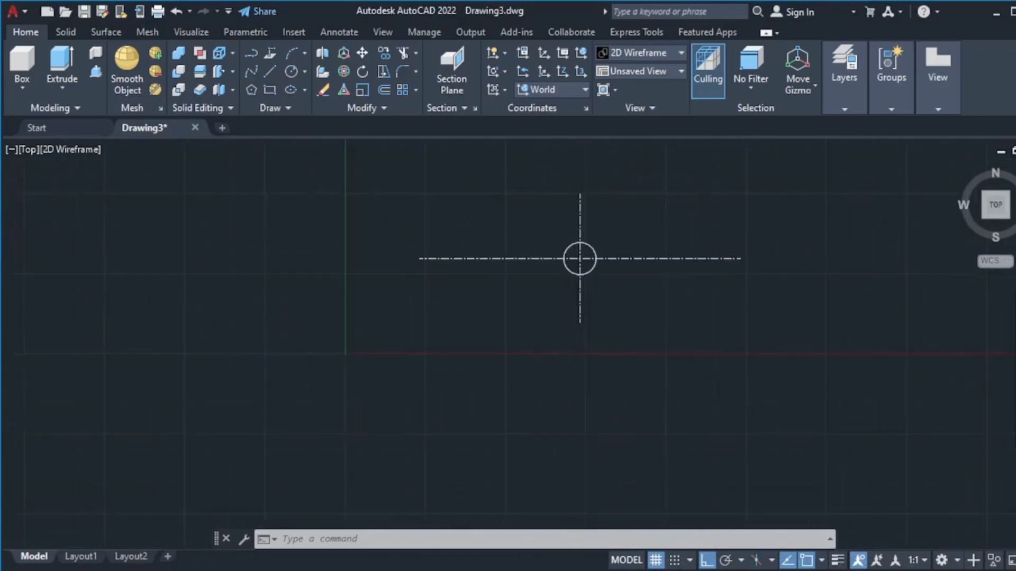
scroll(577, 266, "down", 2)
scroll(607, 276, "up", 3)
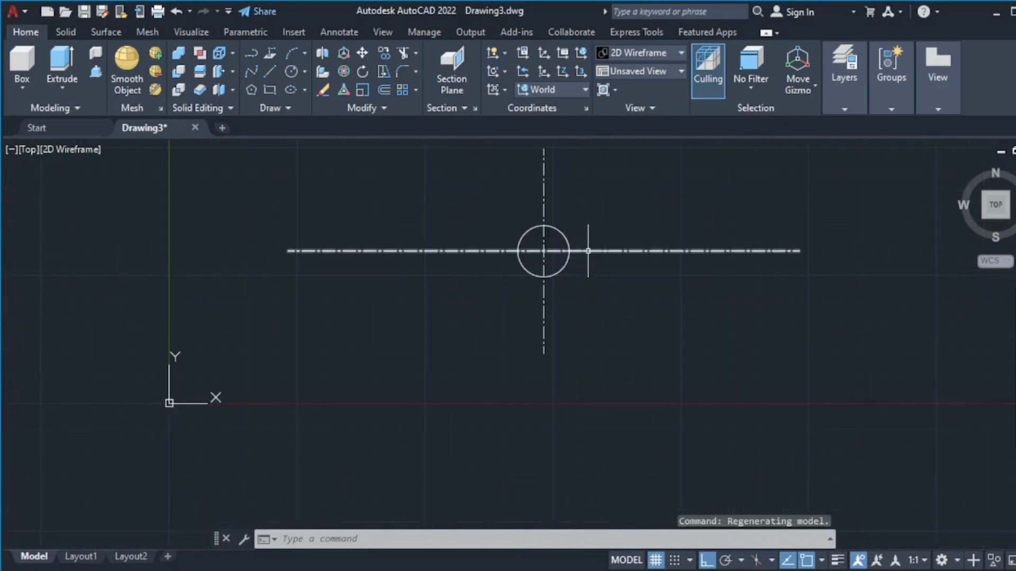
scroll(534, 188, "down", 2)
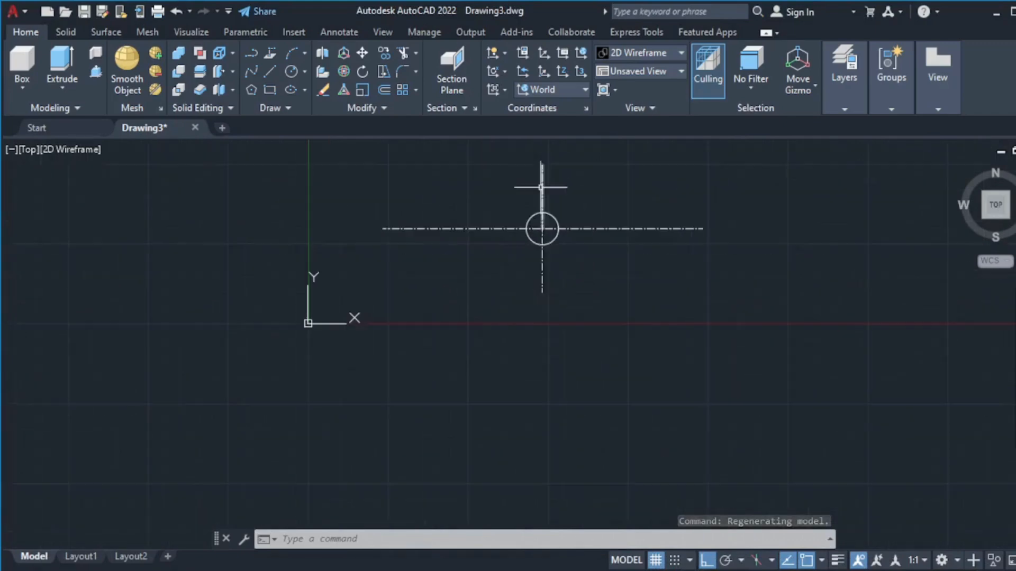
middle_click_drag(589, 256, 591, 359)
scroll(591, 360, "down", 2)
scroll(590, 360, "up", 3)
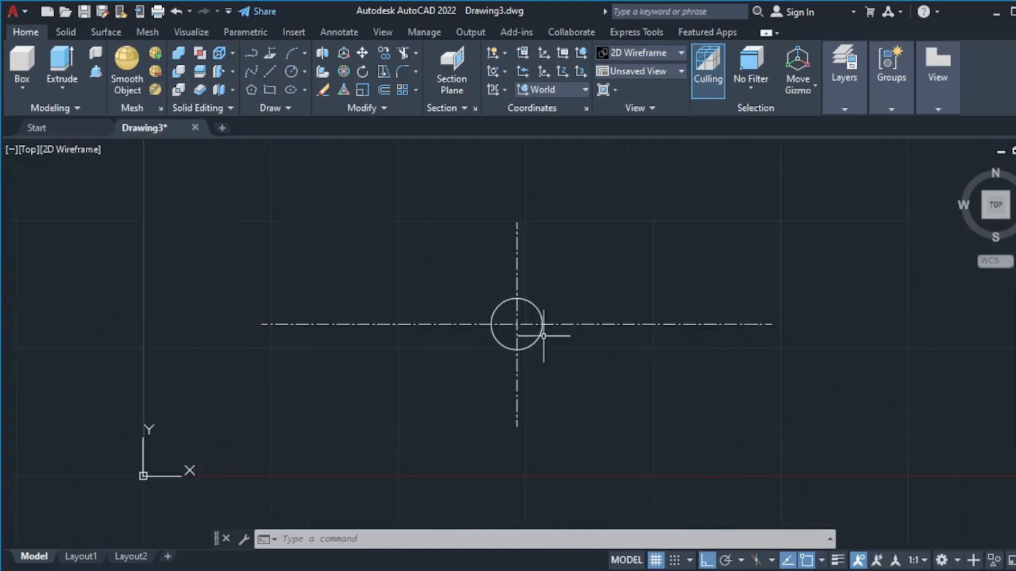
- Join the upper and lower halves of the vertical centerline through the circle into a single line
scroll(532, 333, "up", 2)
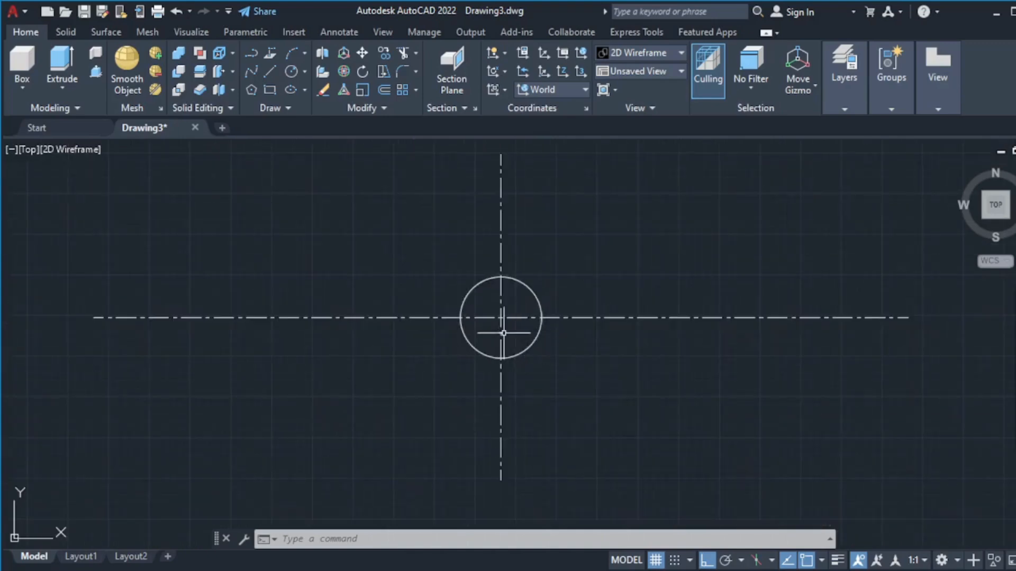
scroll(500, 310, "up", 3)
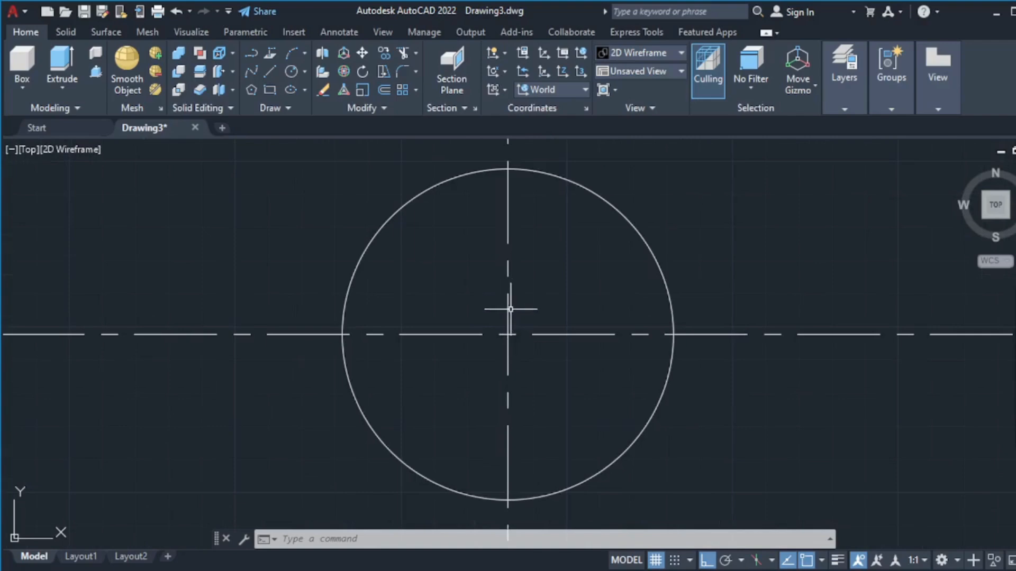
scroll(509, 328, "down", 1)
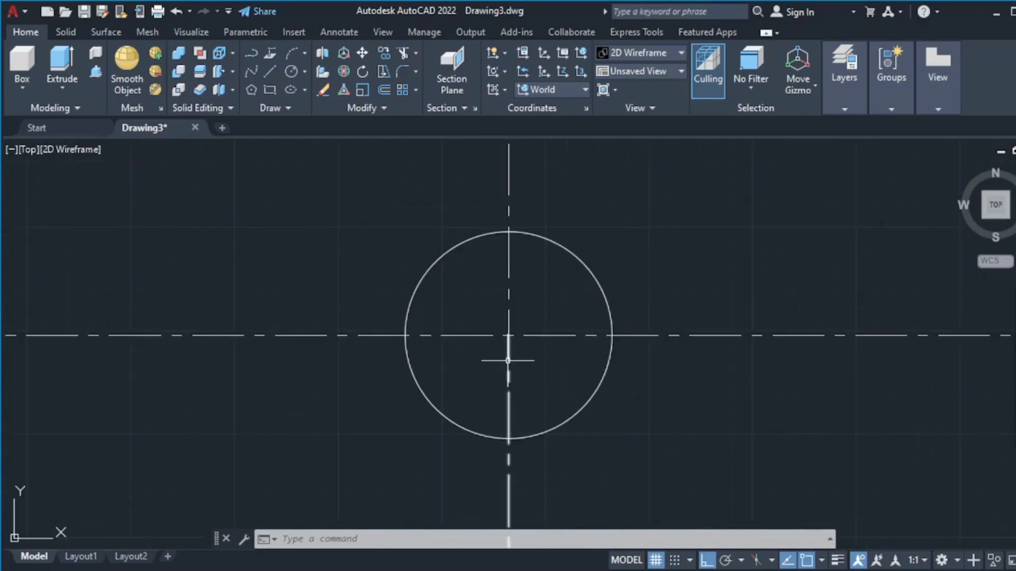
scroll(507, 360, "up", 3)
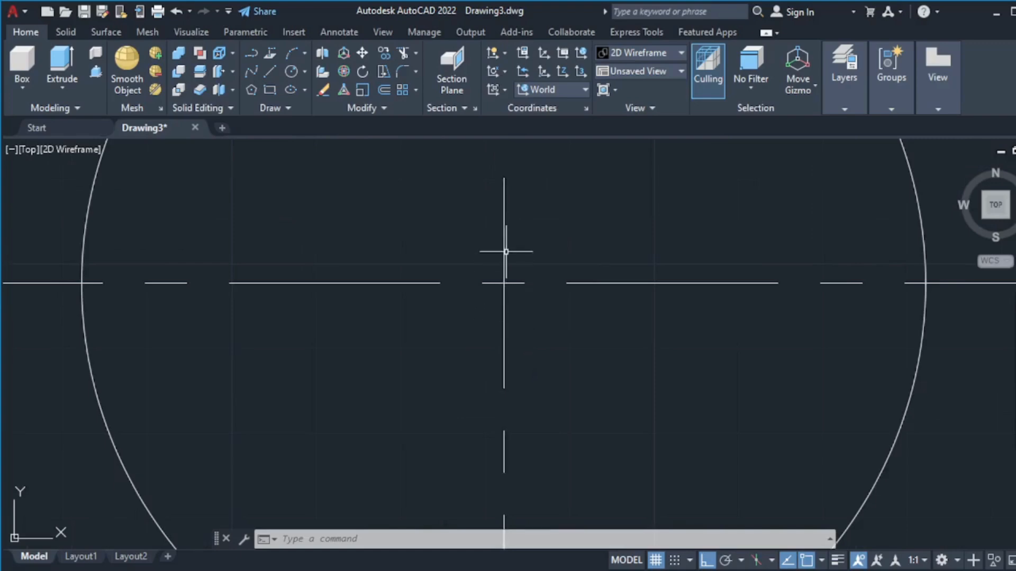
scroll(504, 252, "down", 3)
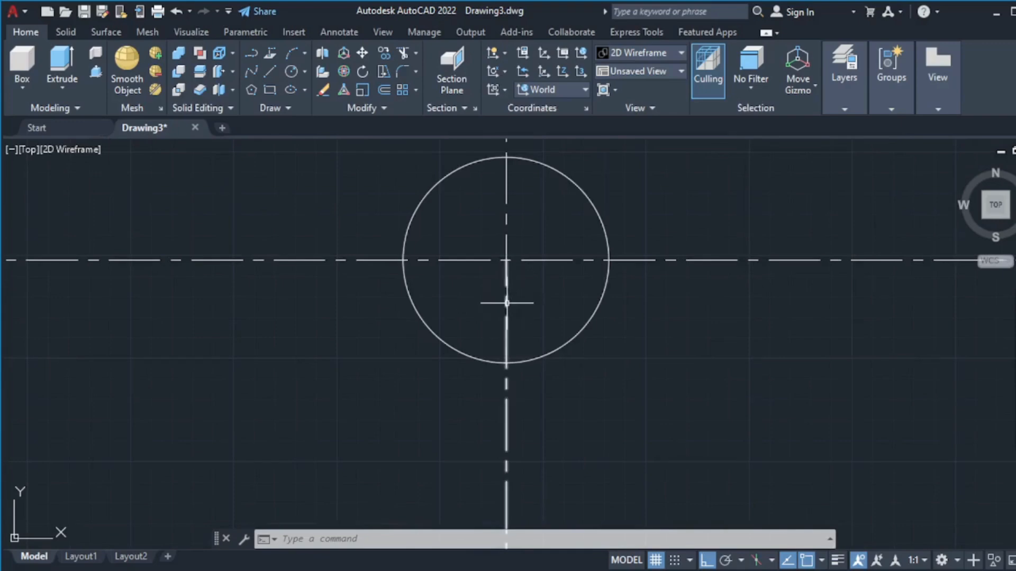
left_click(507, 303)
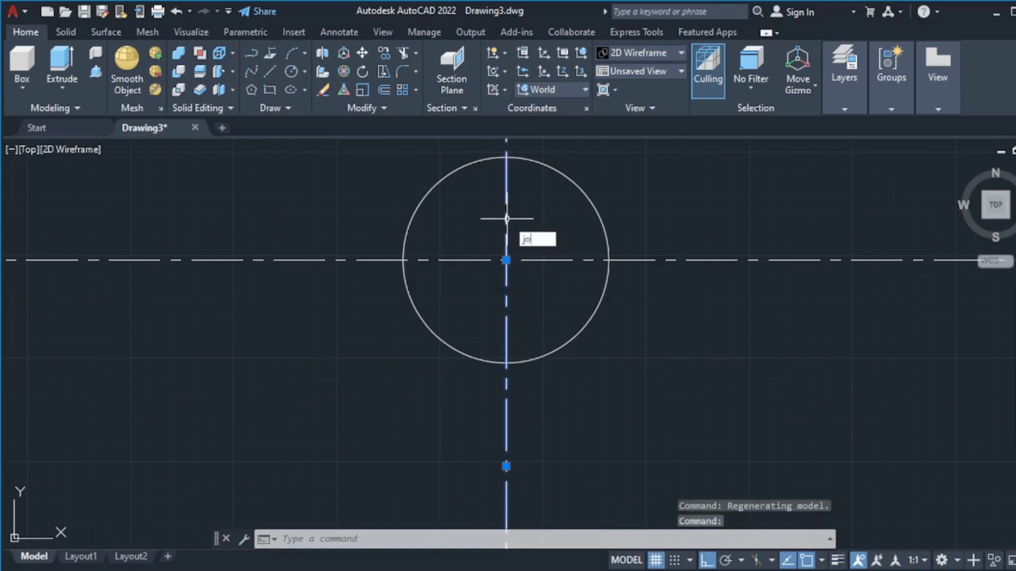
type("join")
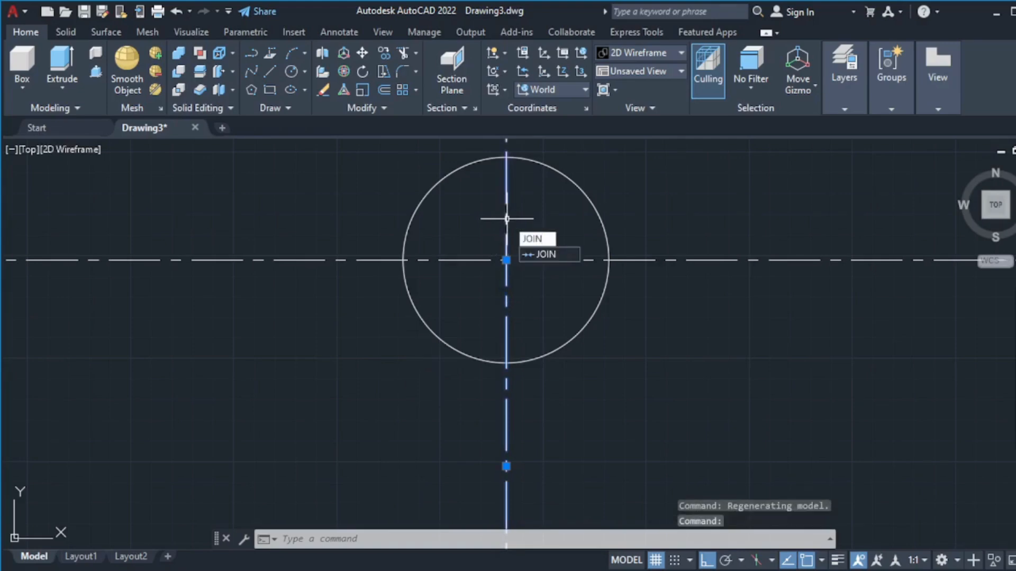
key("Return")
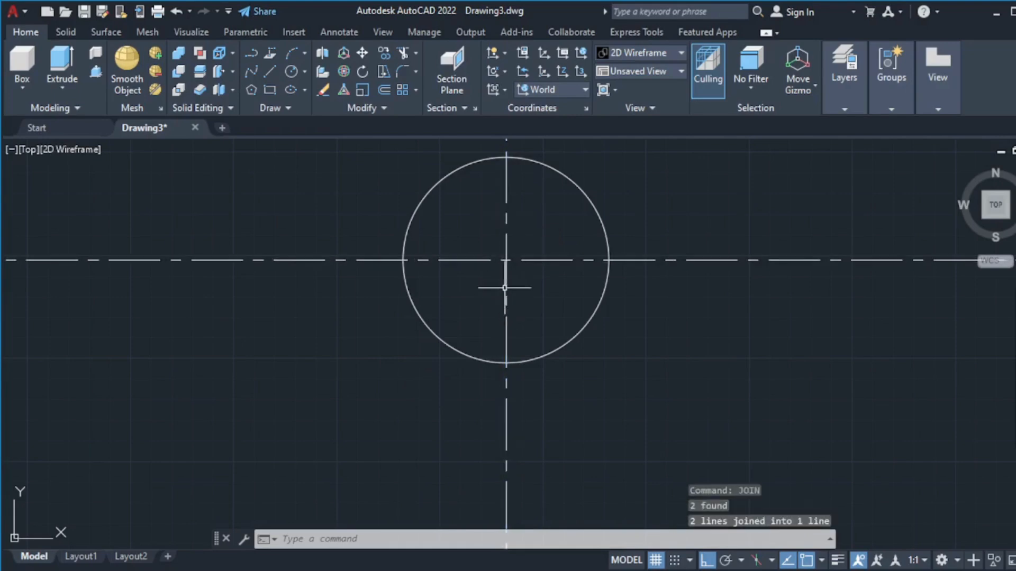
- Inspect the joined vertical centerline where it crosses the horizontal centerline inside the circle
scroll(506, 285, "up", 4)
scroll(505, 264, "up", 4)
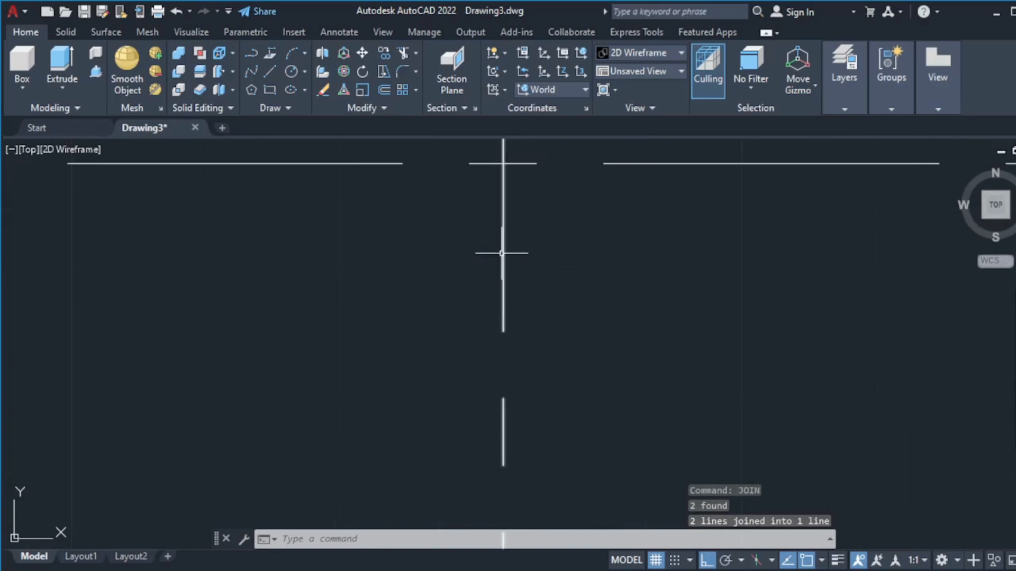
middle_click_drag(504, 254, 517, 340)
scroll(516, 318, "down", 2)
scroll(517, 318, "up", 4)
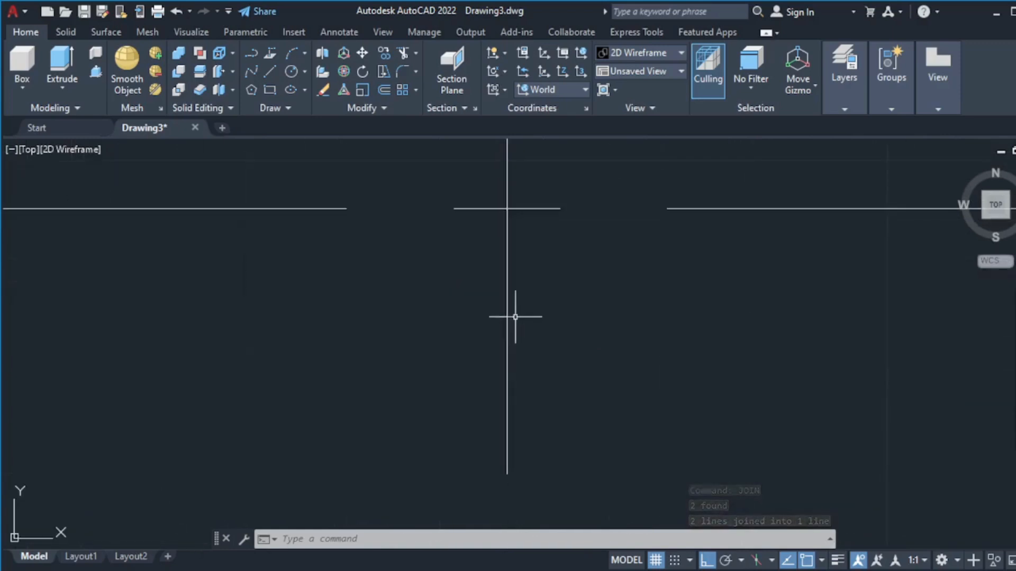
scroll(511, 307, "down", 8)
scroll(509, 306, "down", 4)
scroll(510, 299, "up", 10)
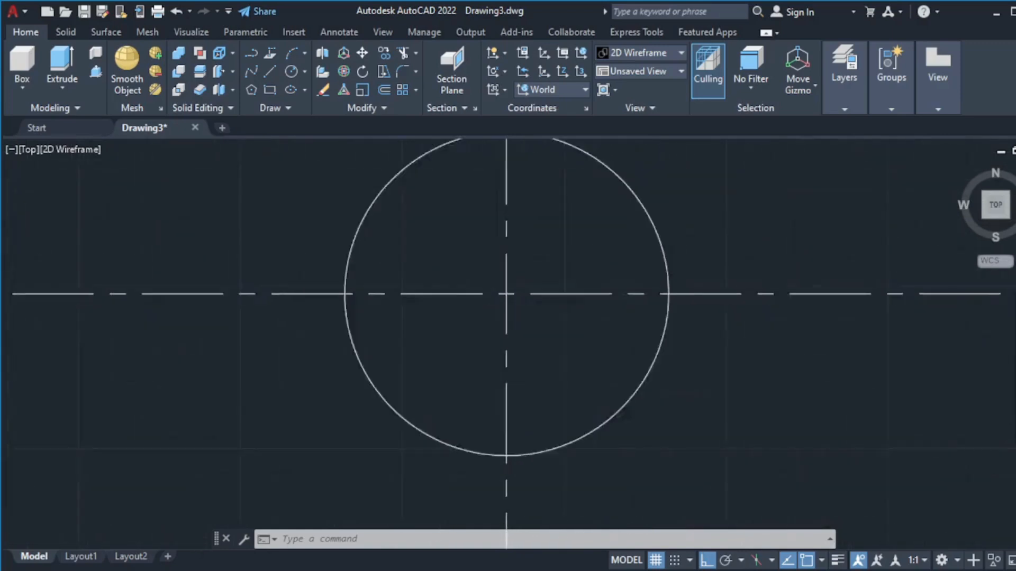
scroll(509, 300, "down", 10)
scroll(509, 299, "down", 4)
scroll(511, 293, "up", 10)
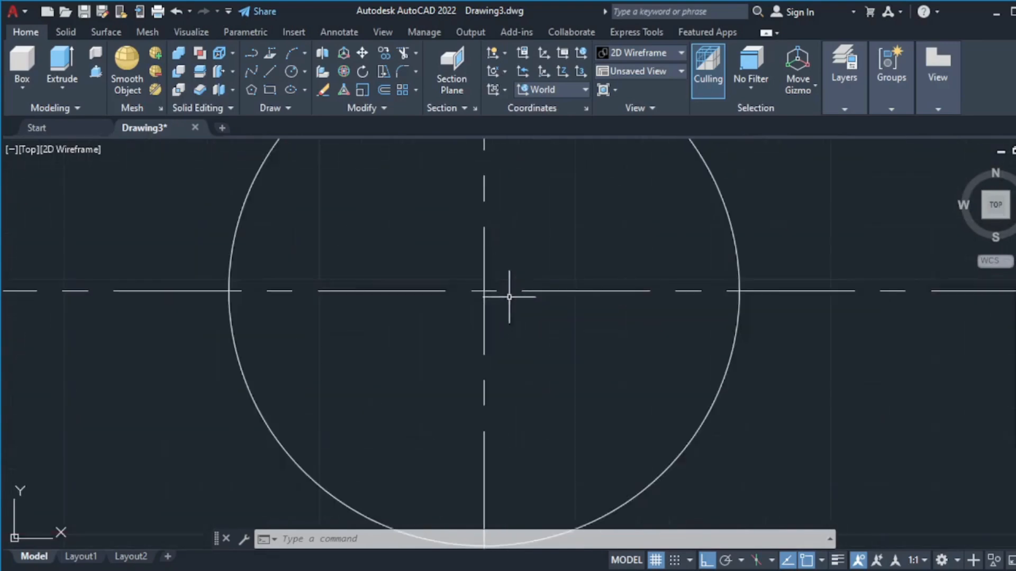
scroll(497, 286, "down", 10)
scroll(492, 243, "up", 4)
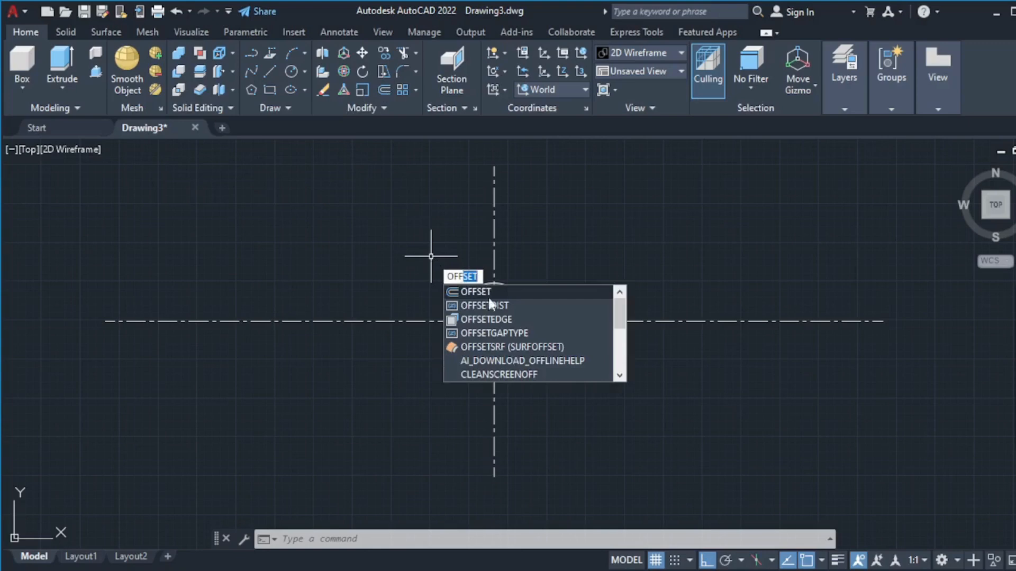
- Check the oil passage spacing in the sketch and offset the vertical centerline 7.5 mm to its right
key("Return")
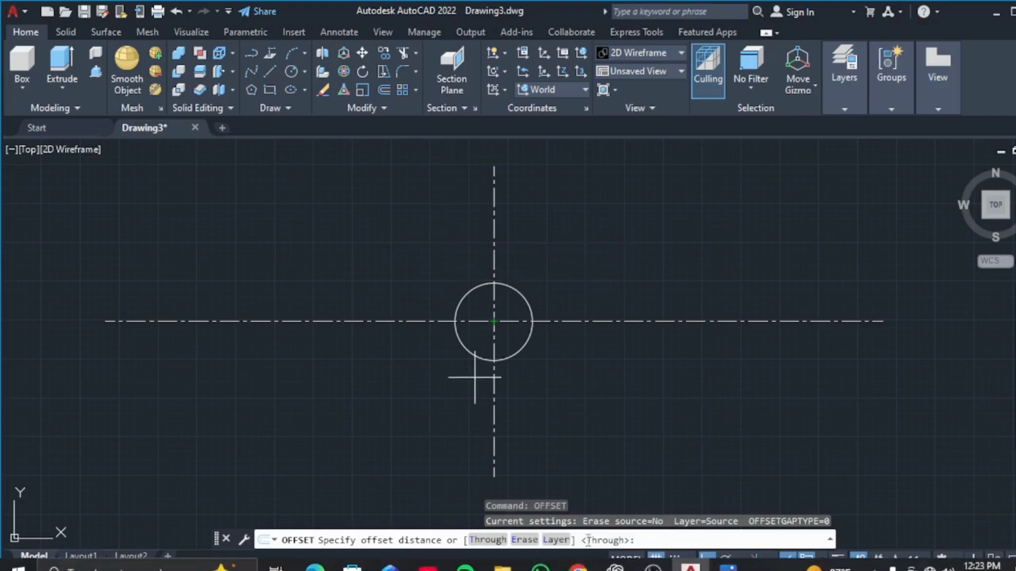
key("alt+Tab")
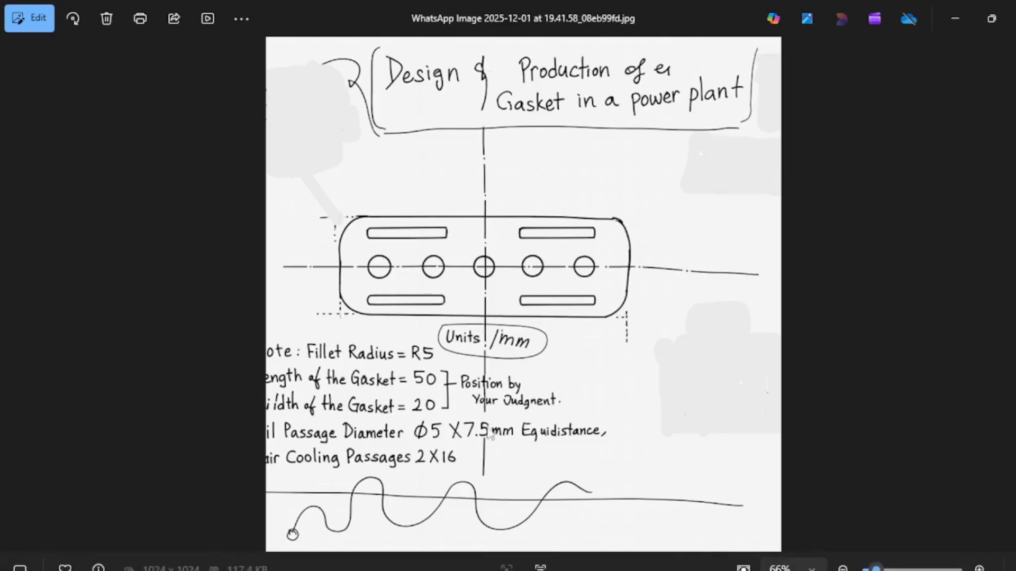
key("alt+Tab")
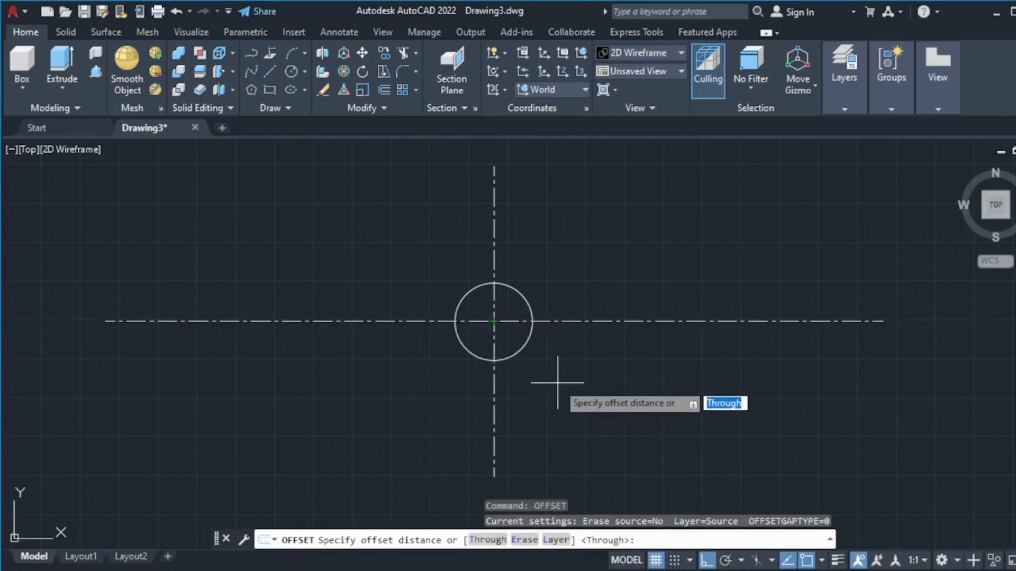
type("7.5")
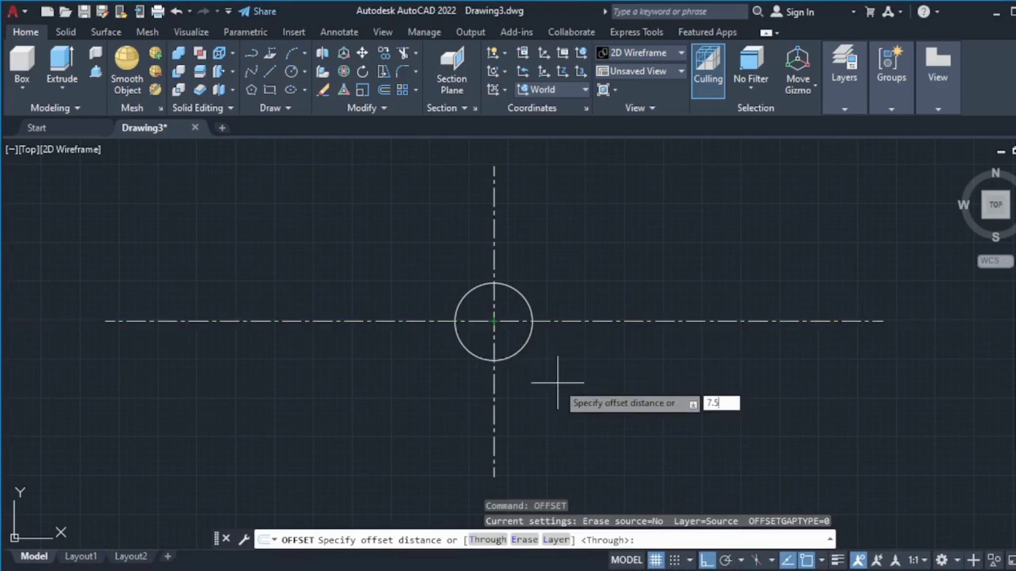
key("Return")
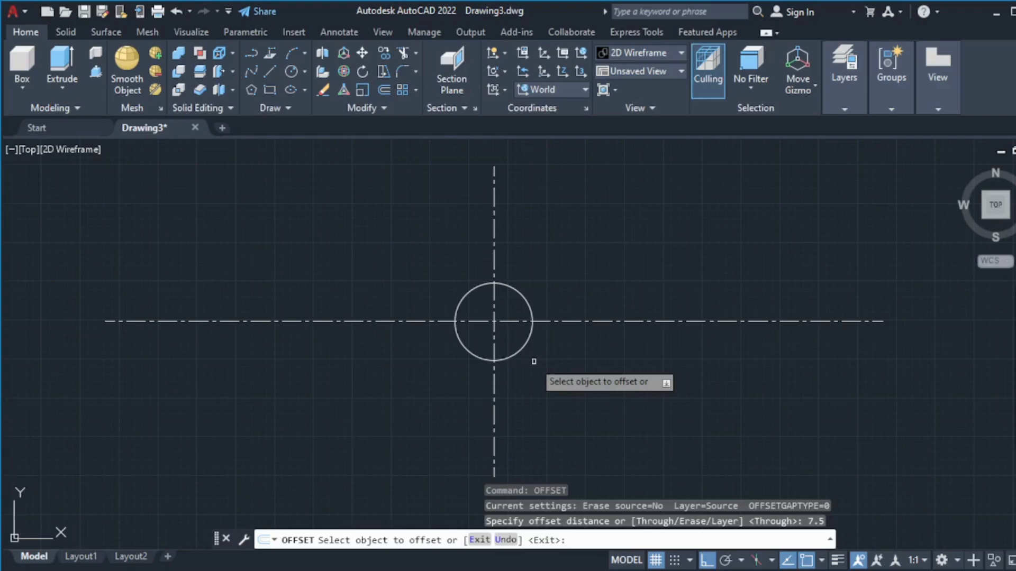
left_click(493, 335)
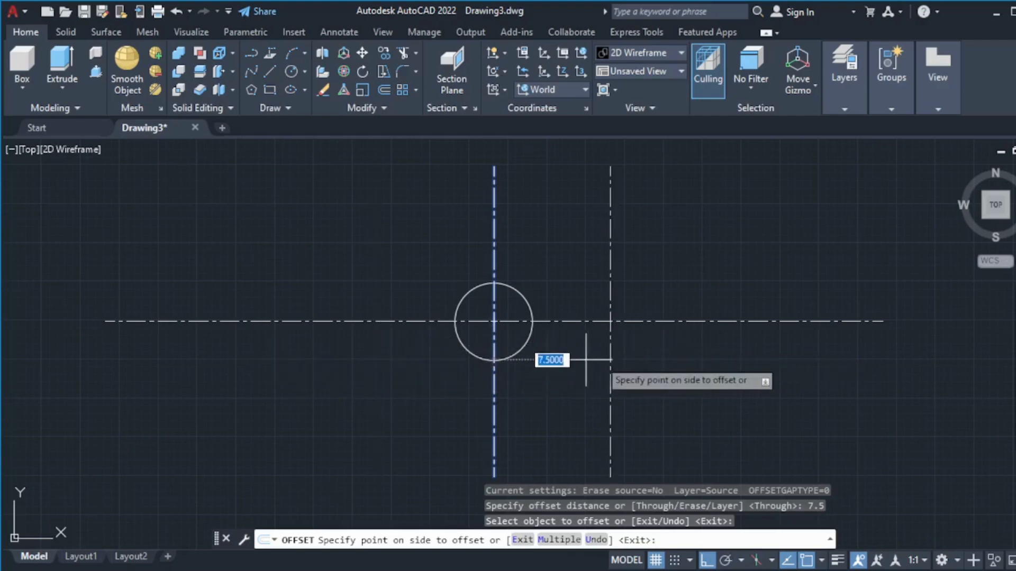
left_click(637, 362)
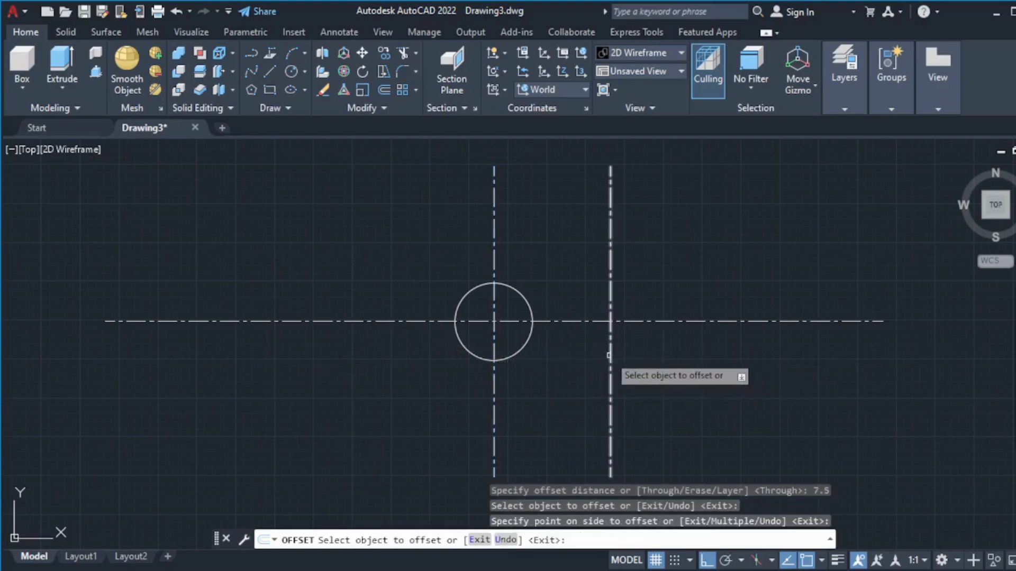
- Recheck the sketch, then offset the new right-hand centerline another 7.5 mm outward to the right
left_click(728, 567)
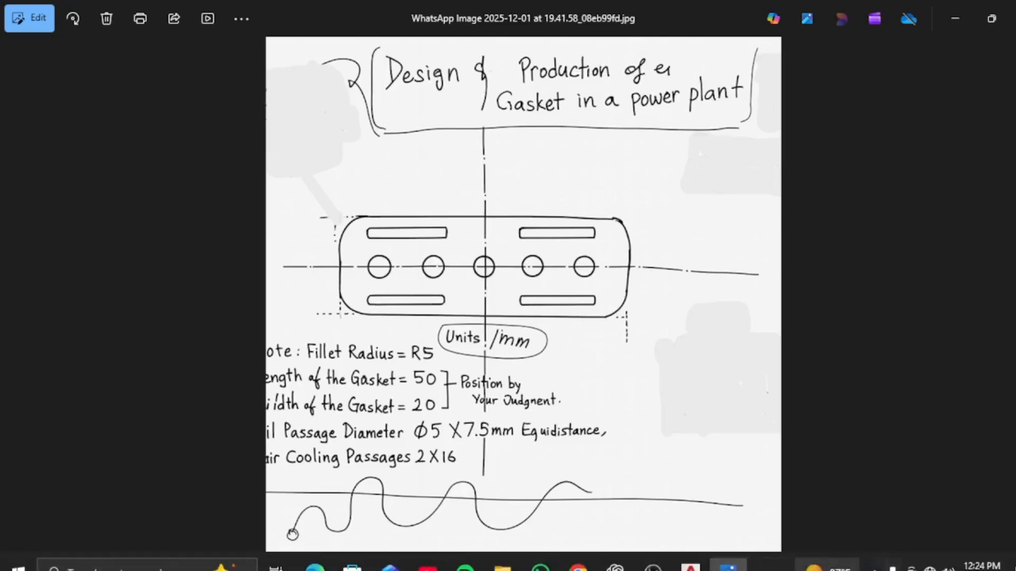
left_click(691, 567)
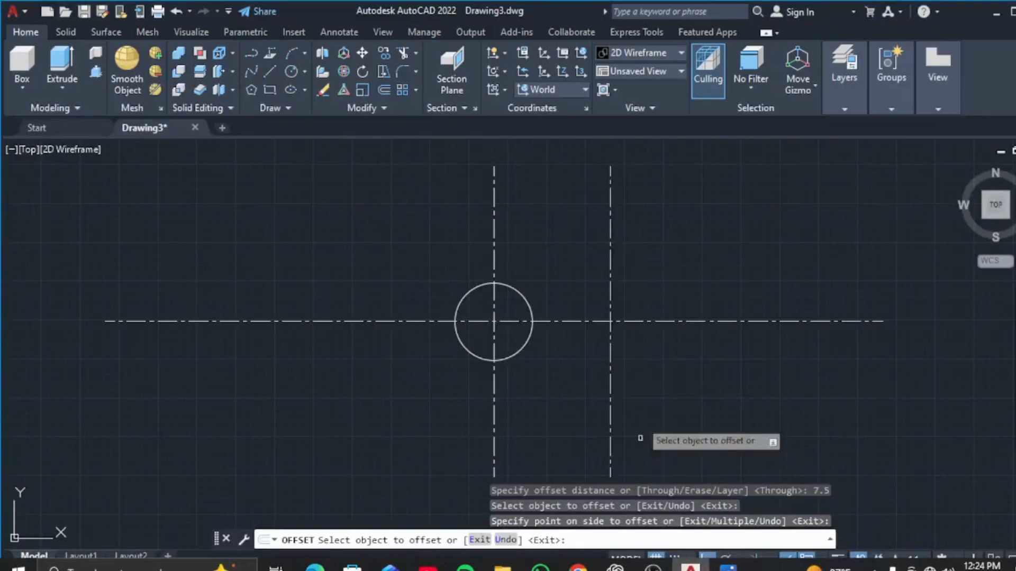
left_click(611, 340)
left_click(843, 342)
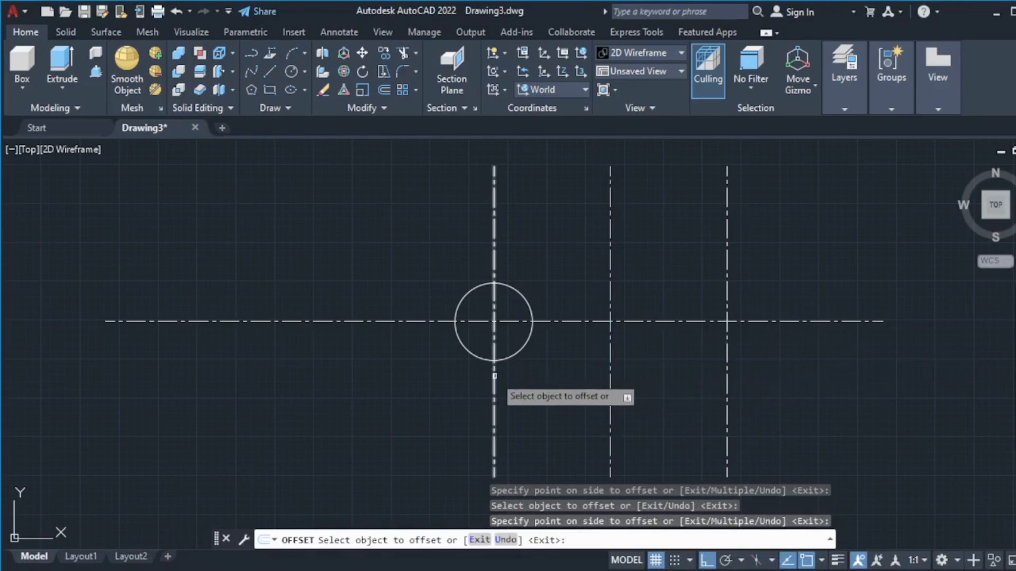
- Offset two more vertical centerlines to the left of the central one at 7.5 mm spacing and end the Offset command
left_click(494, 377)
left_click(348, 376)
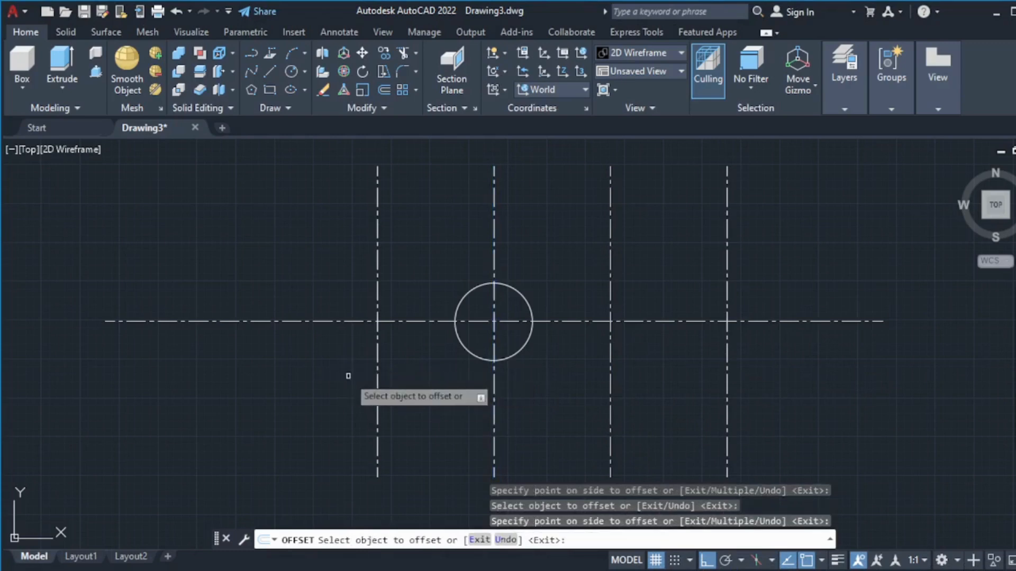
left_click(377, 369)
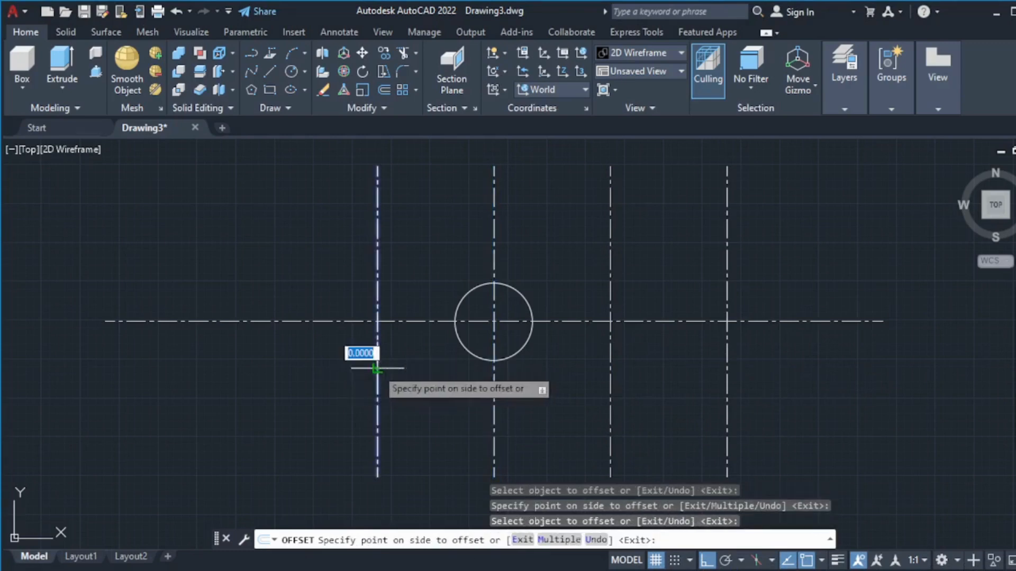
left_click(213, 377)
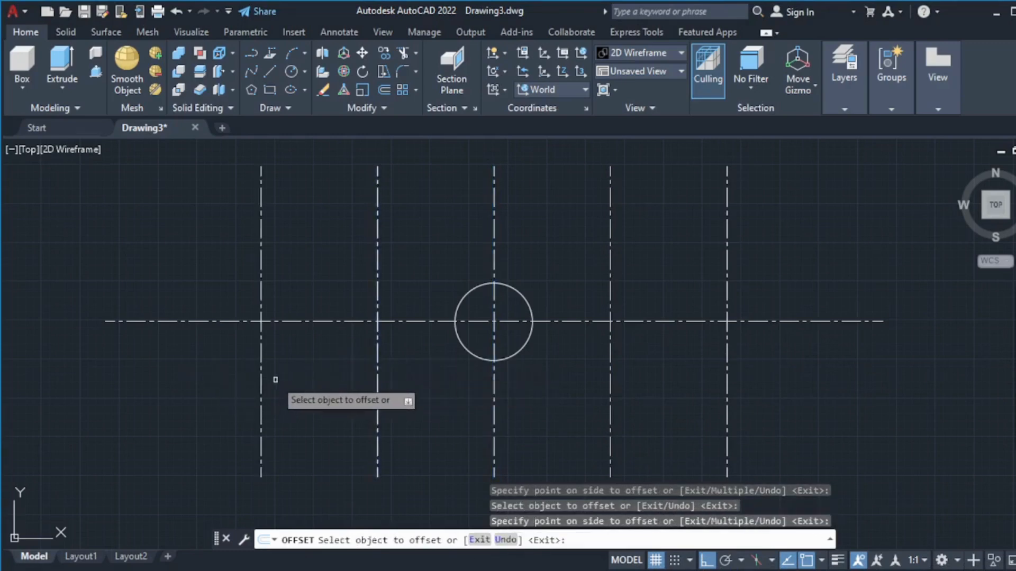
key("Escape")
scroll(281, 379, "down", 5)
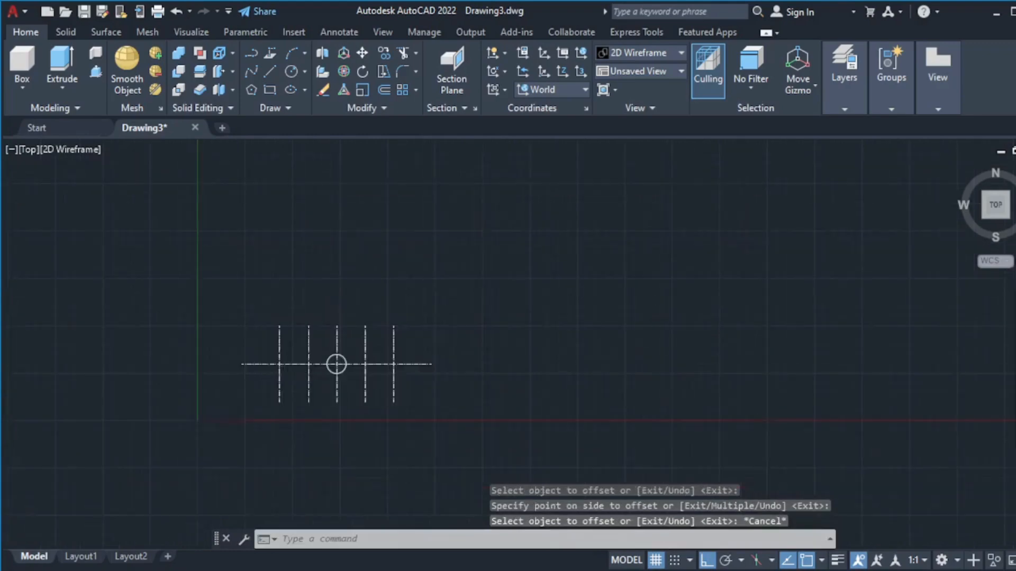
- Set the UCS icon to the Noorigin option with the UCSICON command so it leaves the drawing origin
scroll(284, 381, "up", 5)
scroll(284, 381, "down", 6)
scroll(204, 356, "up", 4)
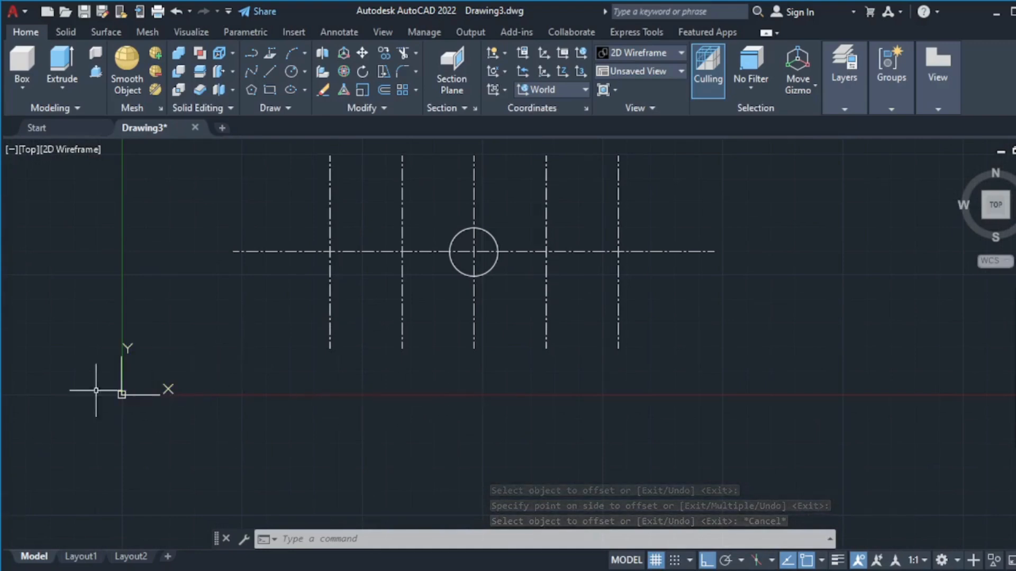
type("UNs")
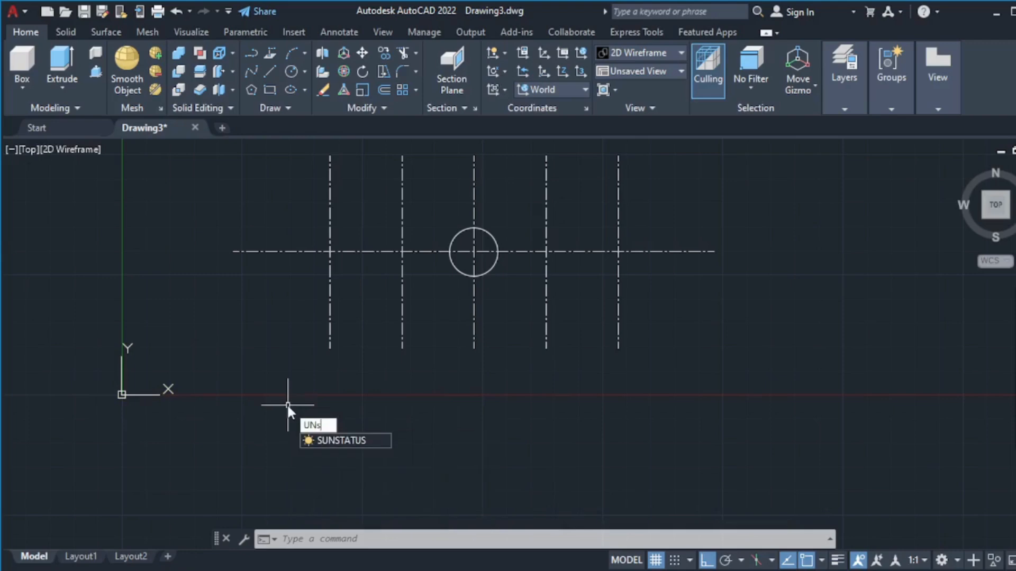
type("cio")
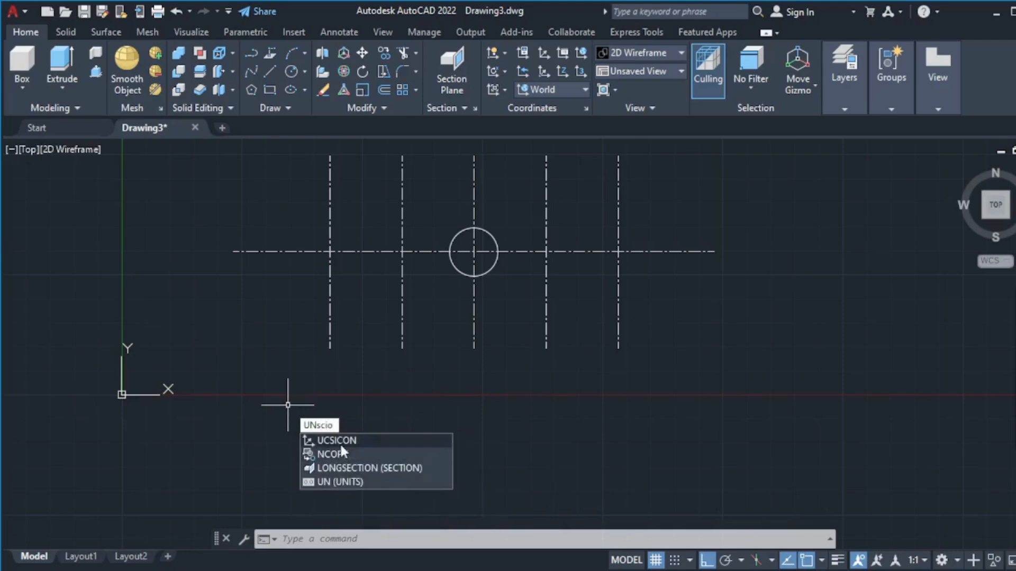
left_click(340, 442)
left_click(439, 534)
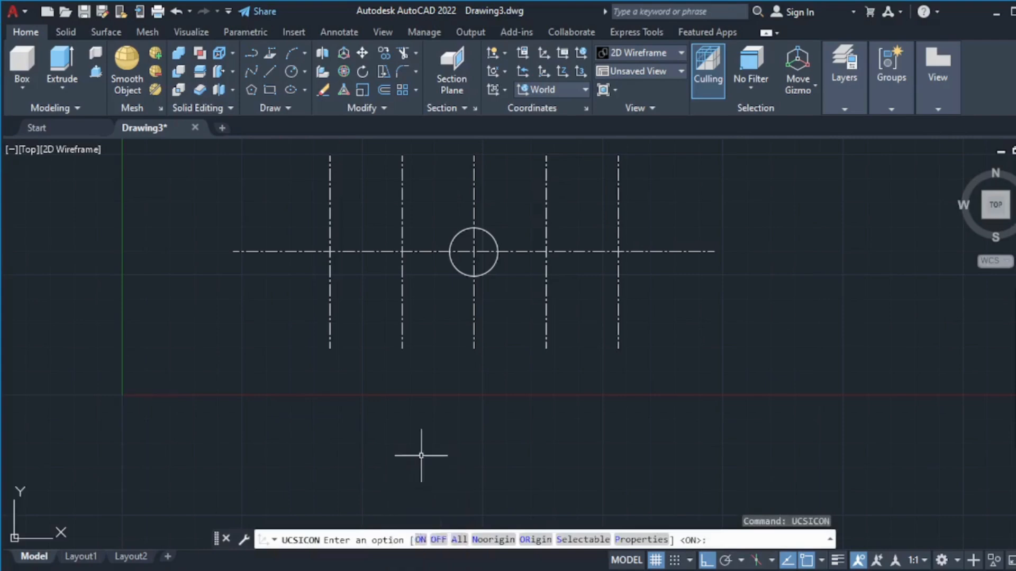
scroll(365, 410, "down", 1)
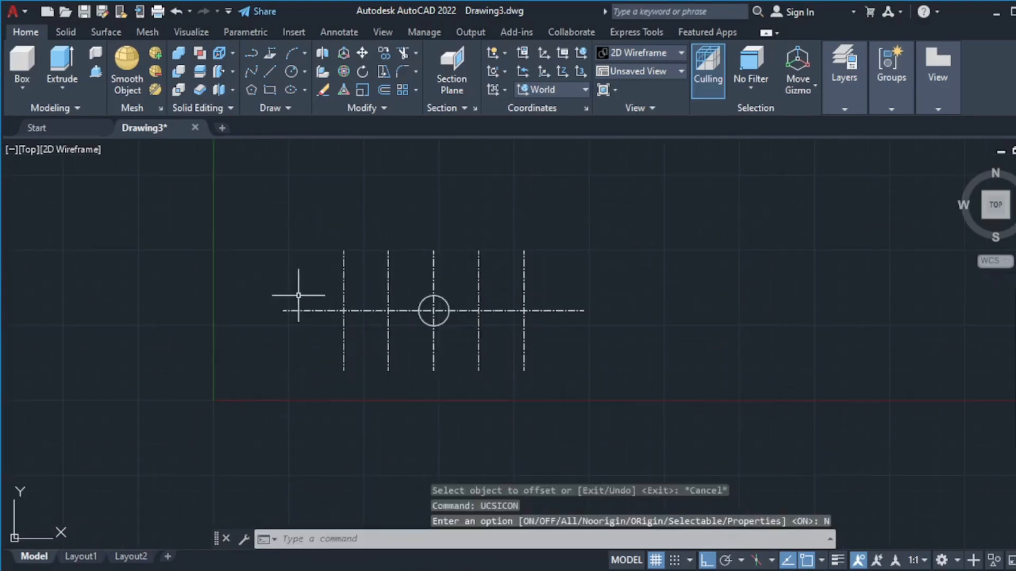
scroll(453, 302, "down", 1)
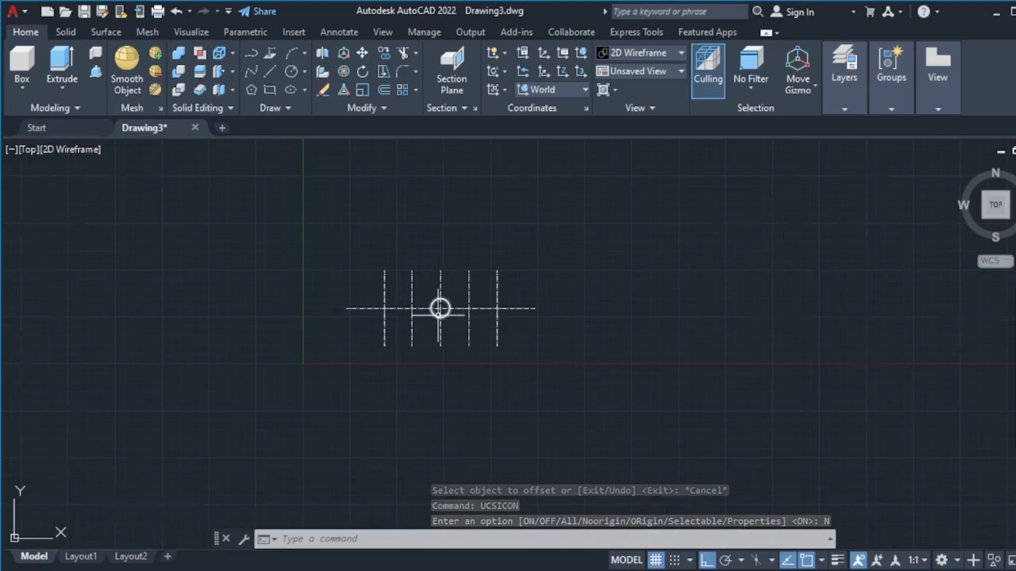
- Copy the central circle from its center to the two centerline intersections on its left
scroll(437, 317, "up", 4)
scroll(476, 305, "down", 3)
scroll(480, 307, "up", 5)
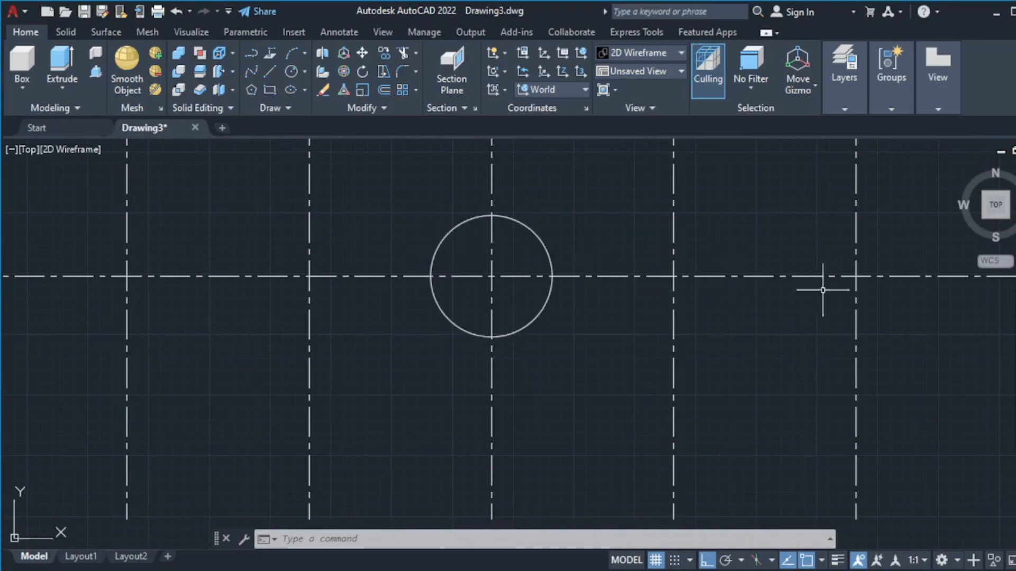
scroll(360, 298, "down", 4)
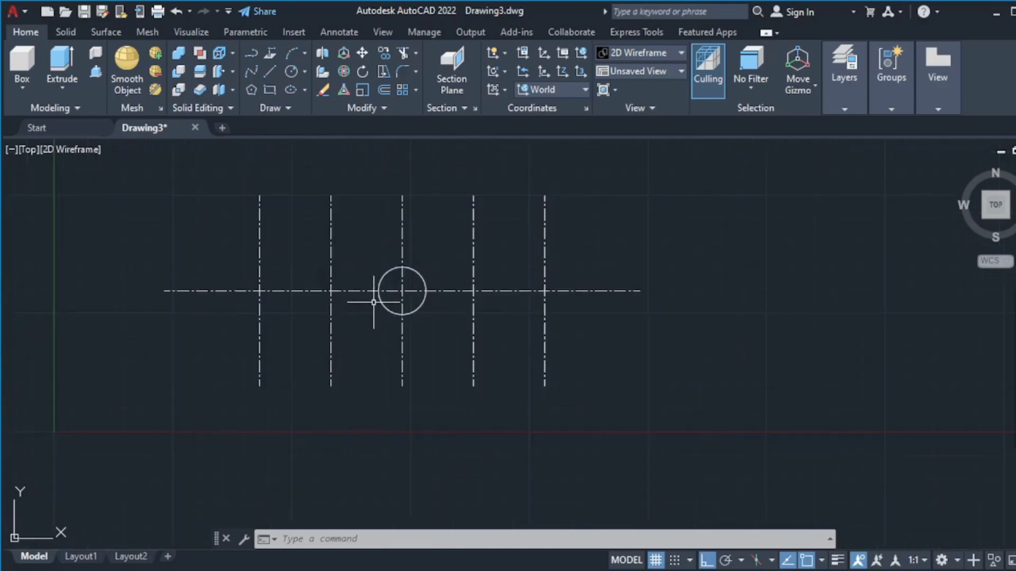
scroll(383, 303, "up", 2)
left_click(392, 309)
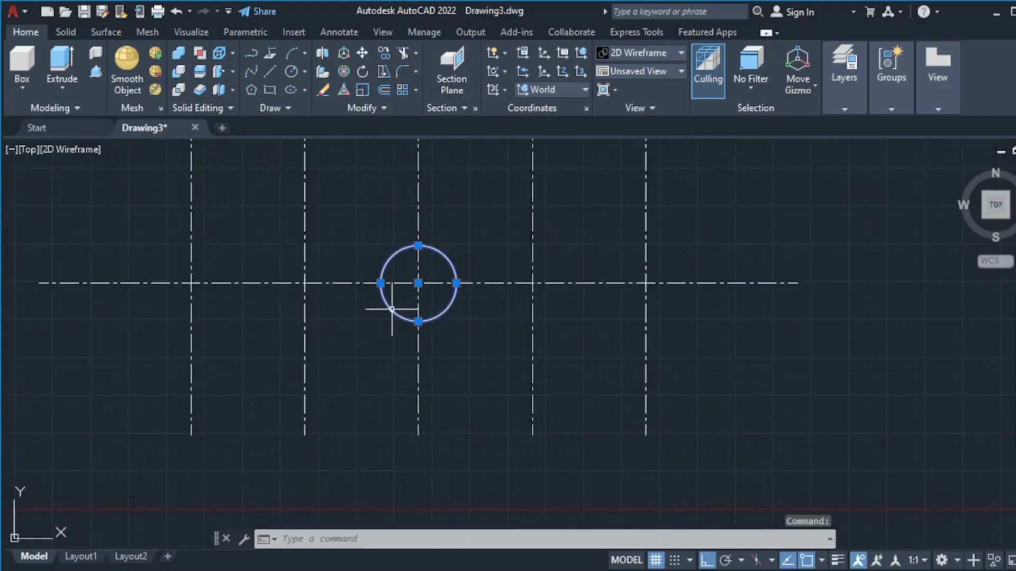
right_click(392, 309)
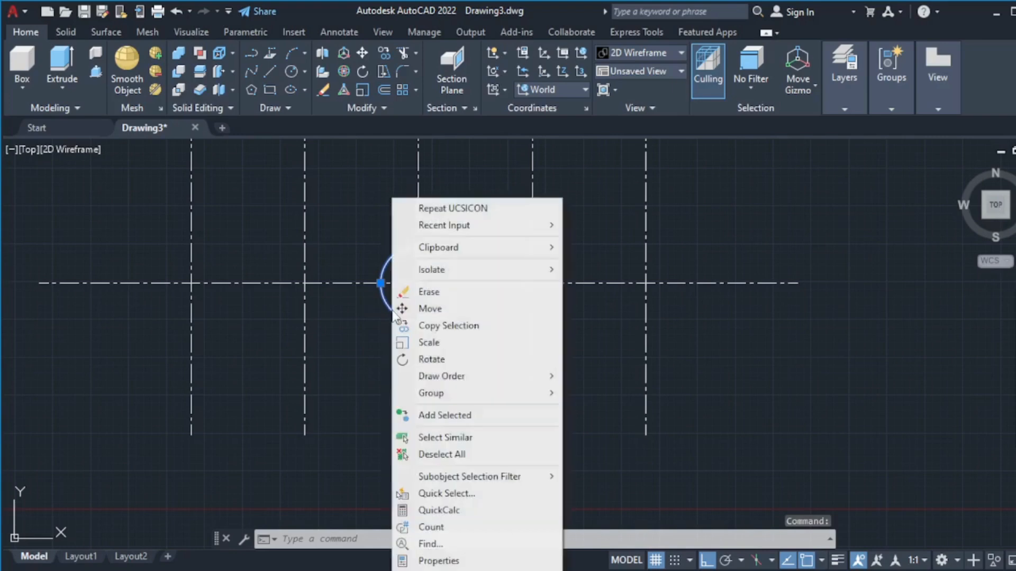
left_click(429, 326)
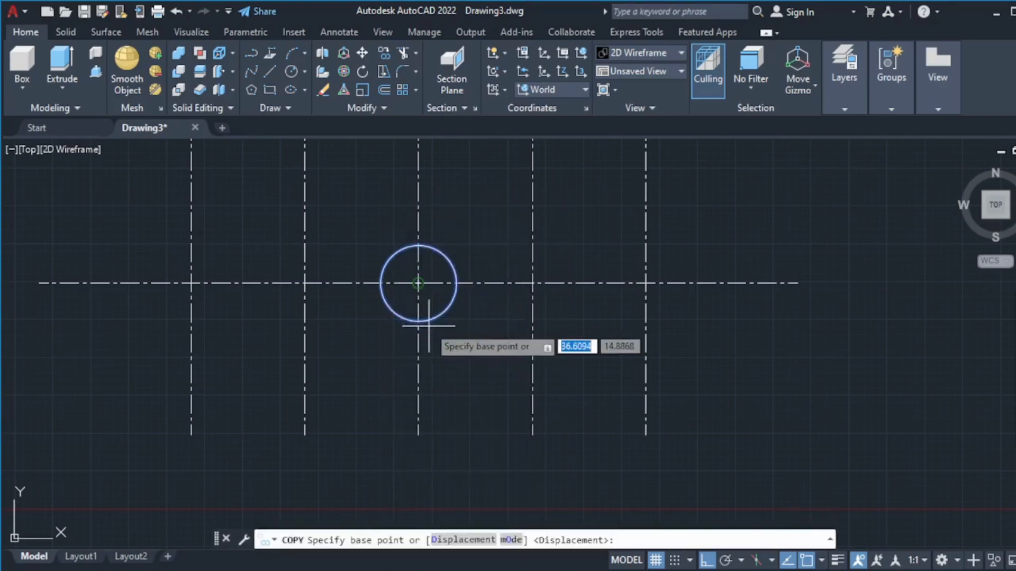
left_click(418, 283)
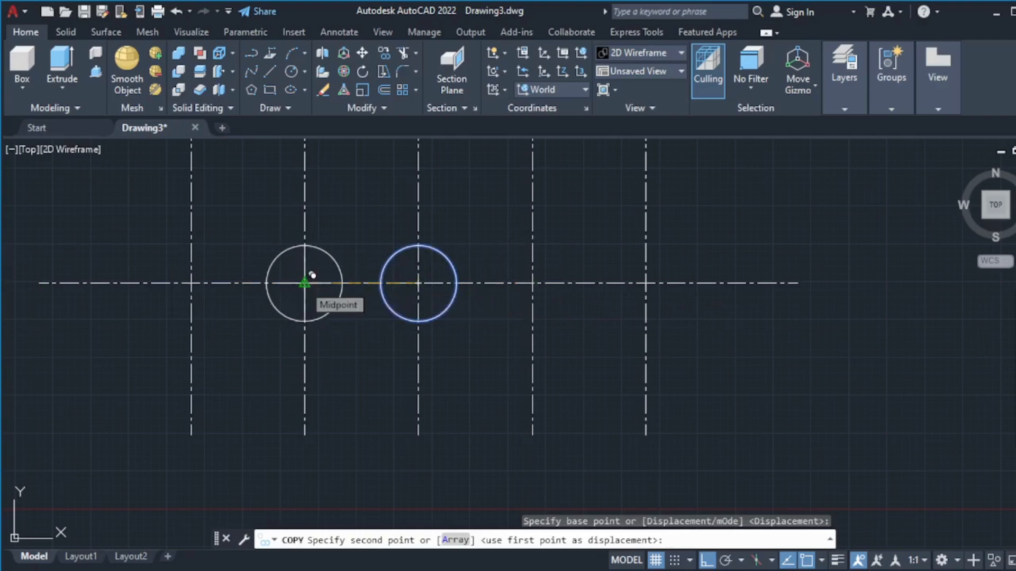
left_click(304, 283)
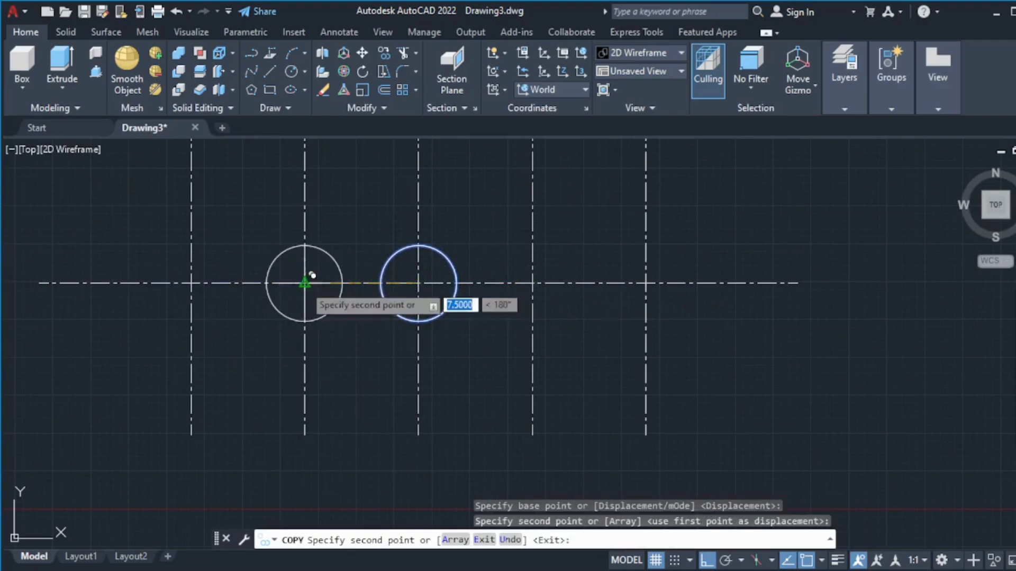
left_click(191, 283)
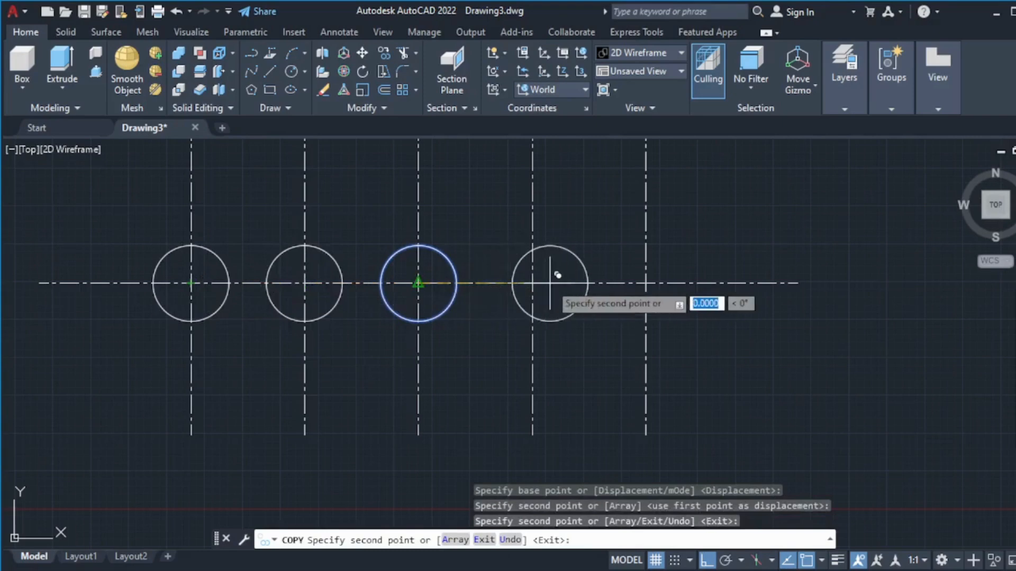
- Copy the same circle to the two centerline intersections on its right and end the Copy command
left_click(533, 283)
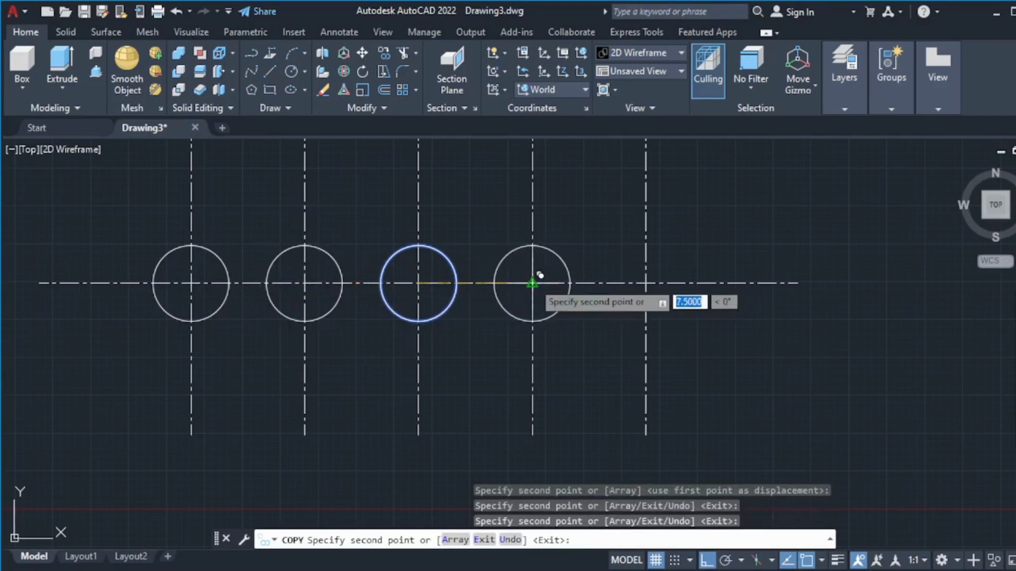
left_click(646, 283)
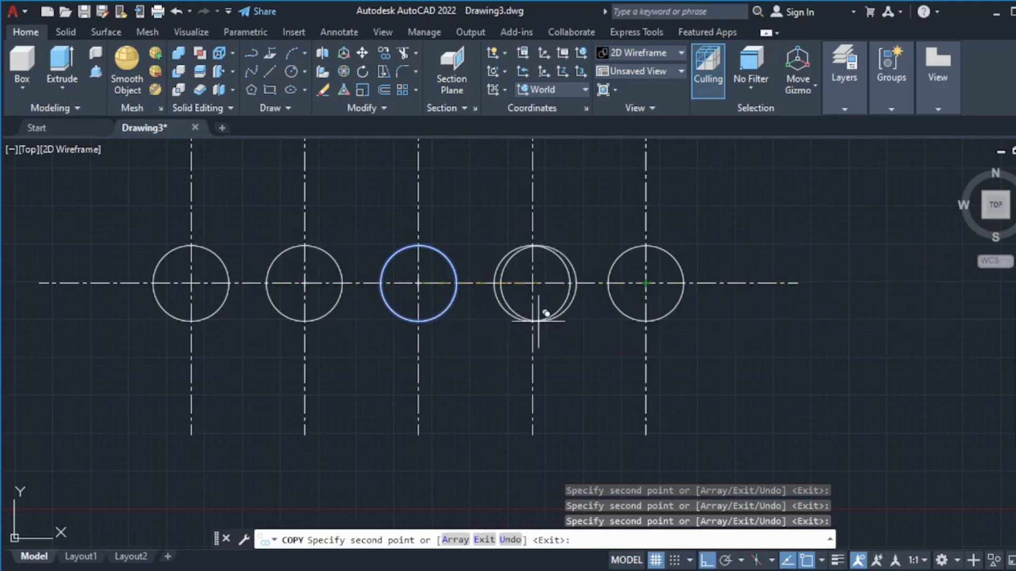
key("Escape")
- Compare the row of five oil passage circles with the gasket hand sketch and inspect their layout on the centerlines
scroll(536, 343, "down", 6)
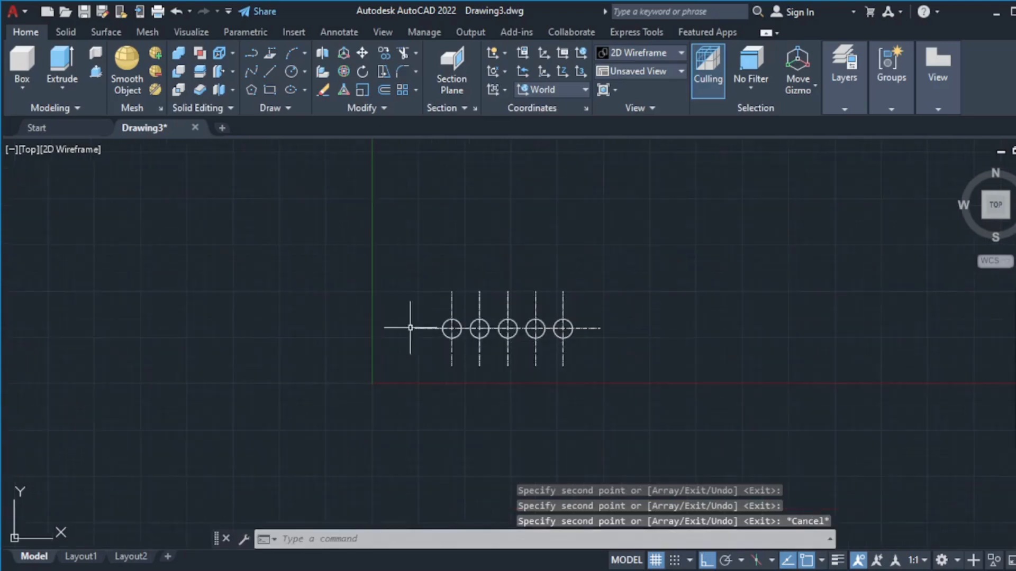
scroll(410, 329, "up", 6)
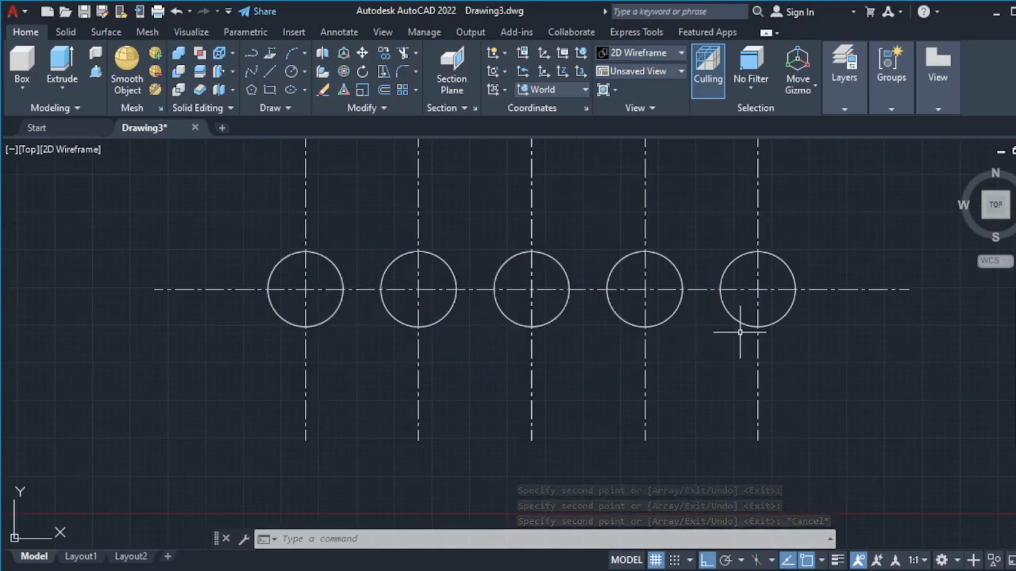
scroll(579, 317, "down", 6)
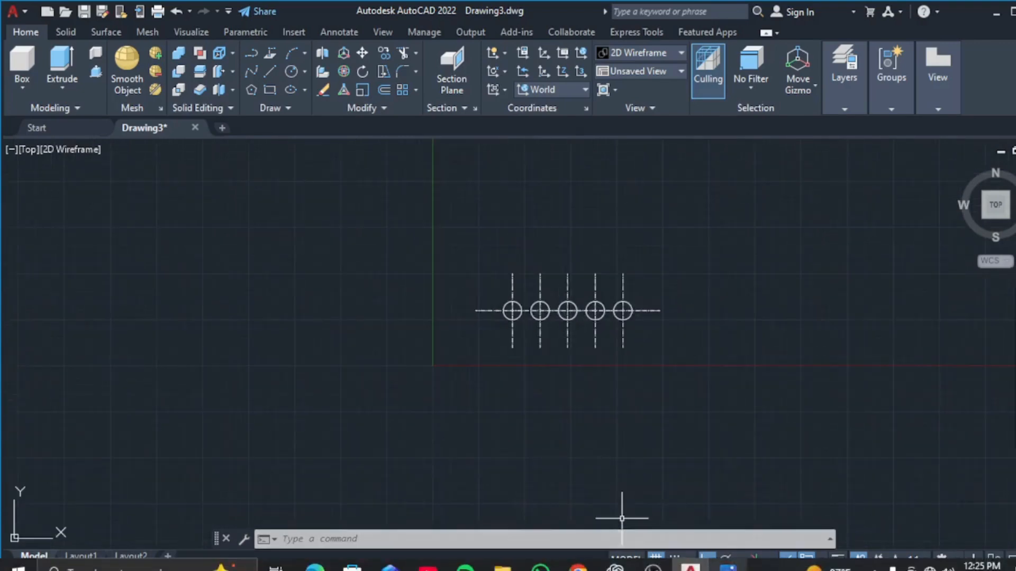
mouse_move(728, 566)
left_click(690, 508)
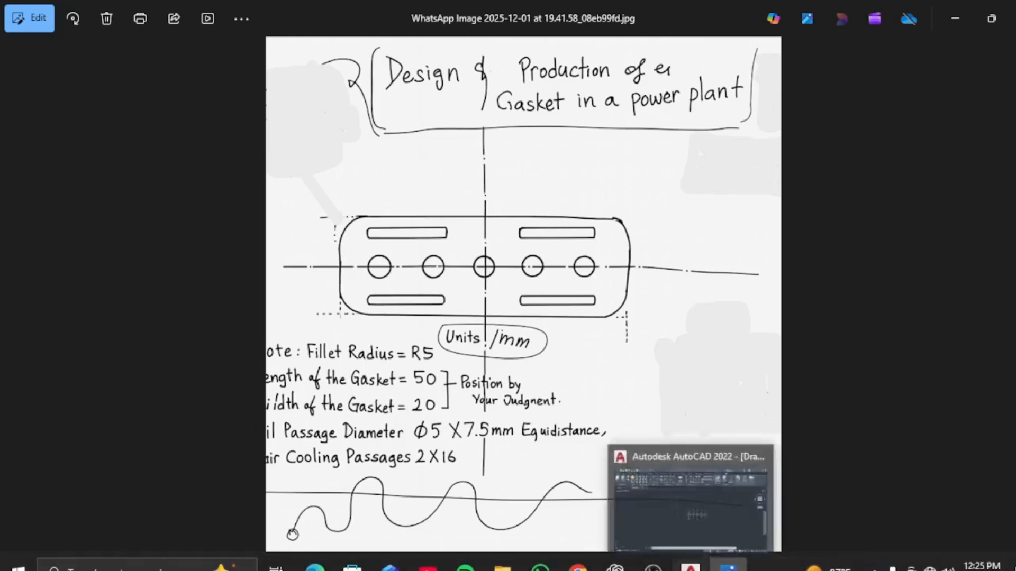
left_click(691, 567)
scroll(558, 272, "up", 6)
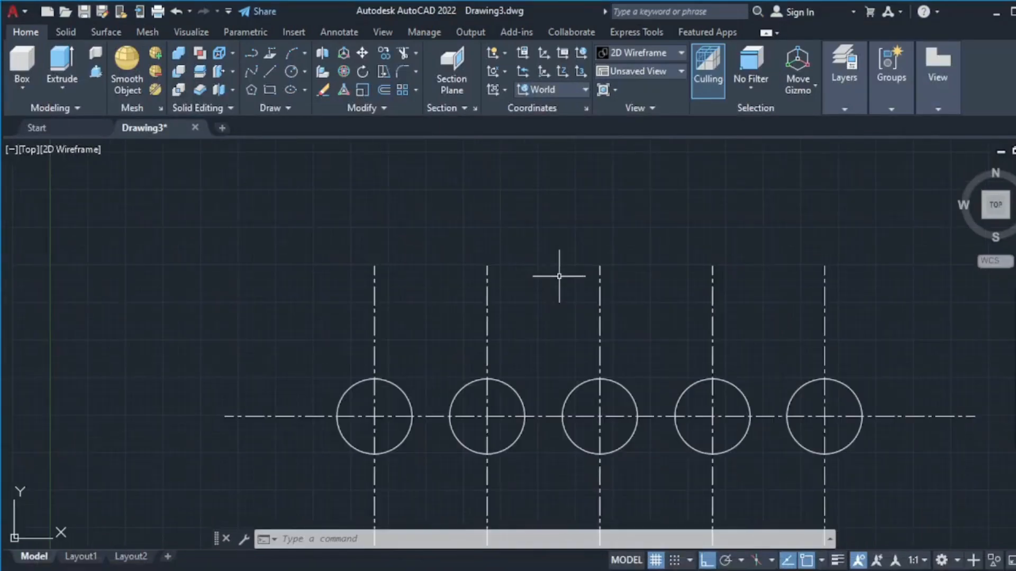
scroll(573, 272, "down", 2)
scroll(581, 280, "down", 2)
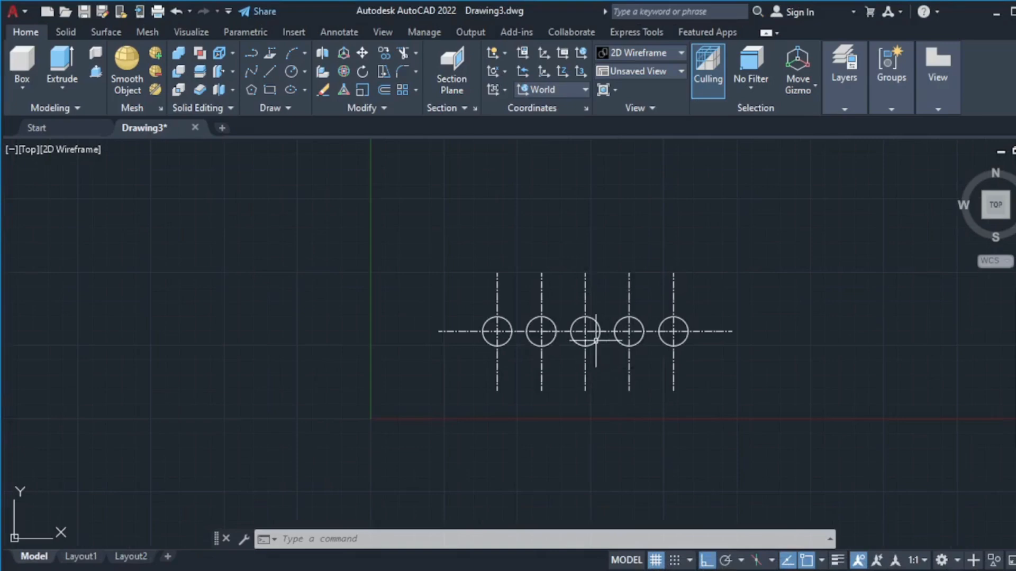
scroll(591, 303, "up", 2)
scroll(591, 303, "up", 2)
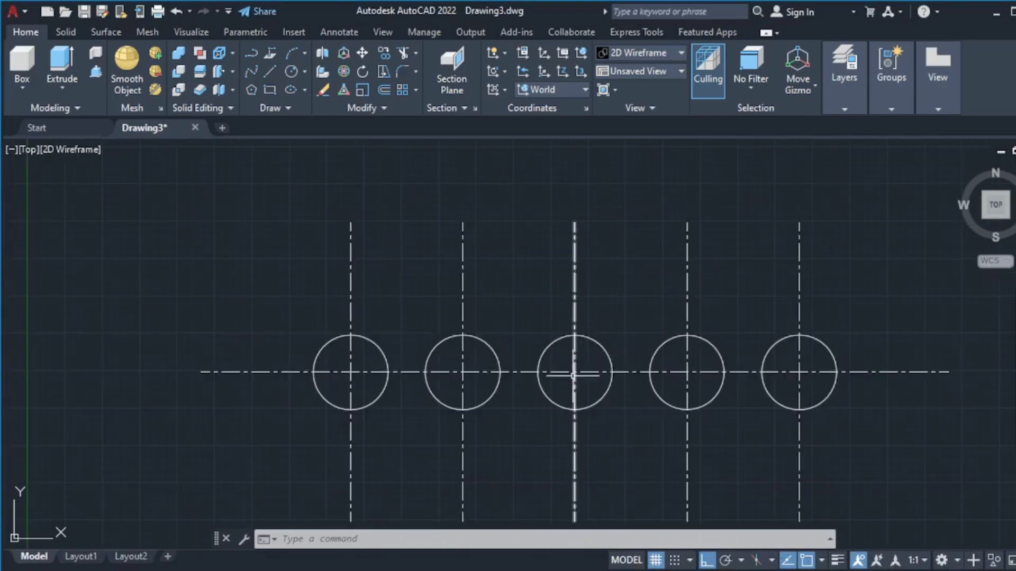
scroll(574, 381, "down", 4)
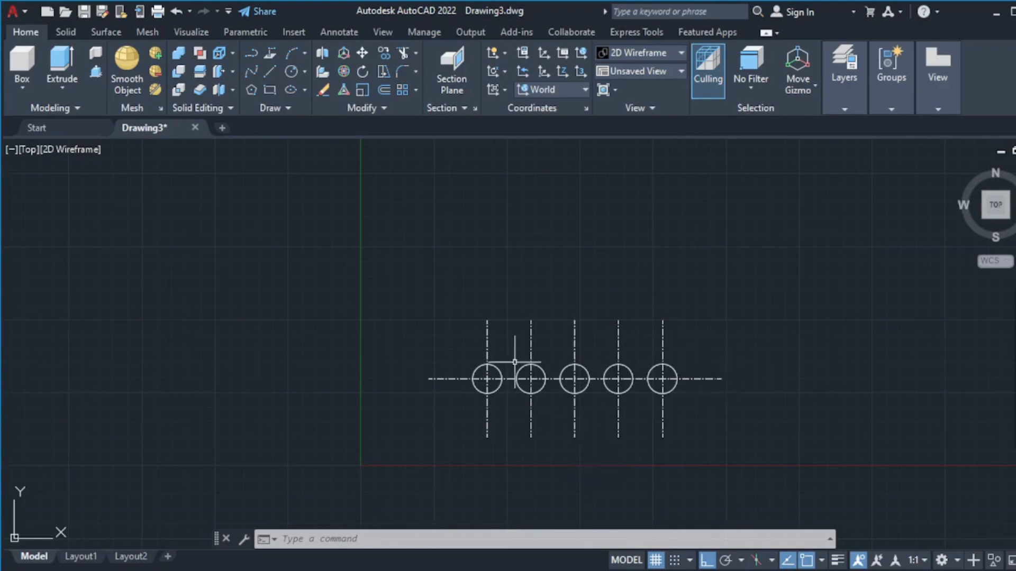
scroll(478, 344, "up", 2)
scroll(351, 396, "down", 2)
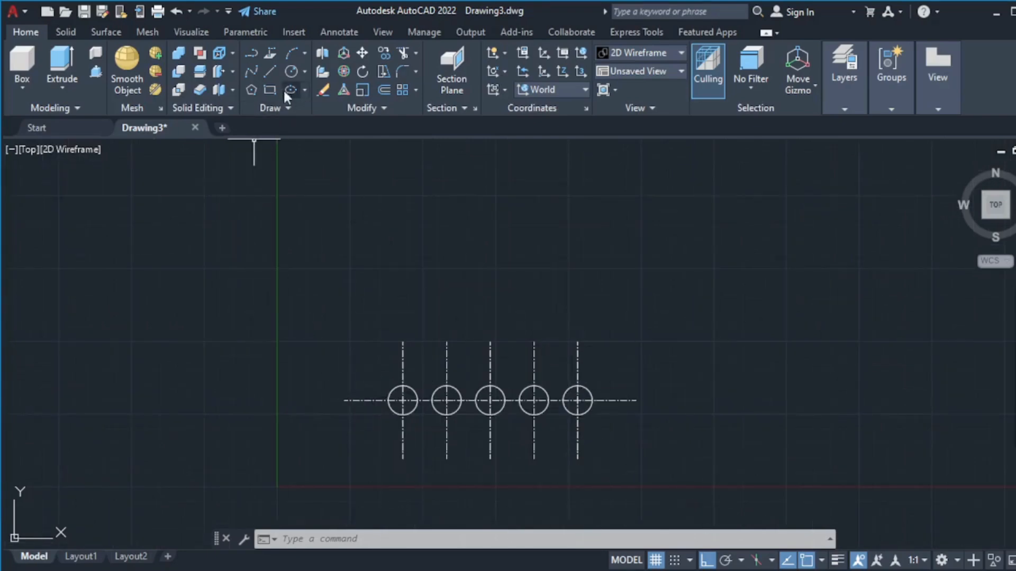
- Create a new layer named line with the Continuous linetype and make it the current layer
left_click(274, 75)
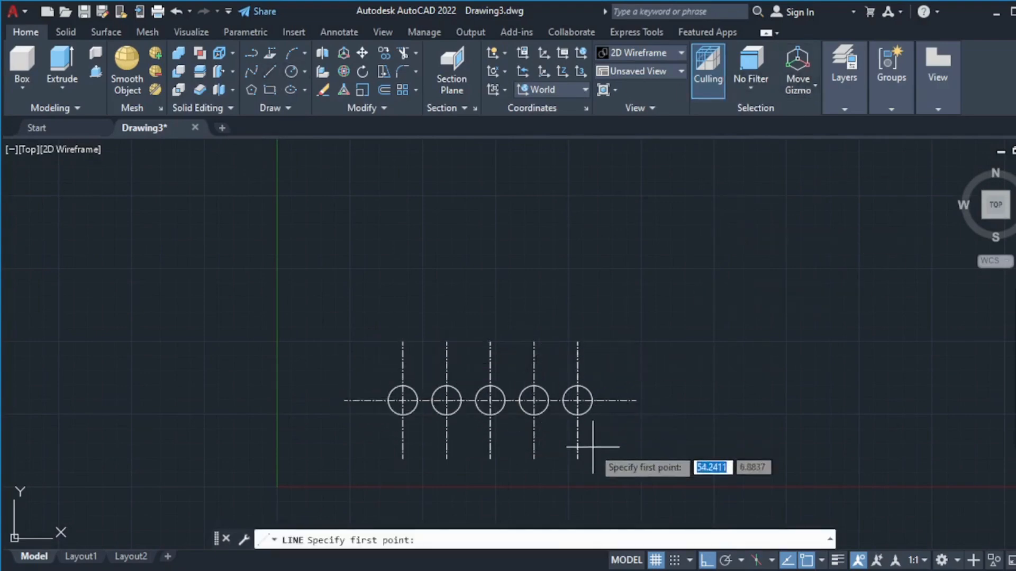
mouse_move(861, 82)
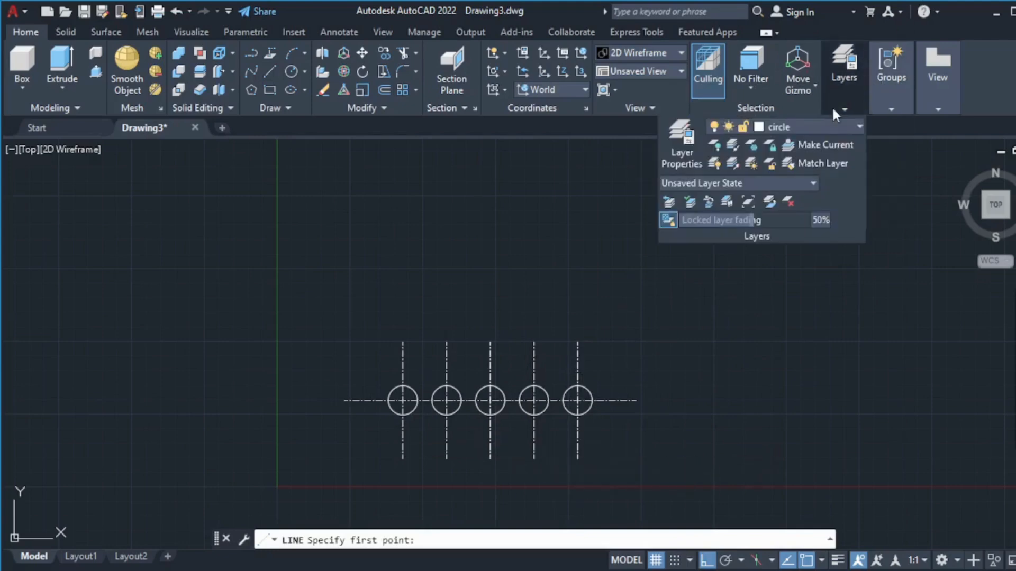
left_click(824, 129)
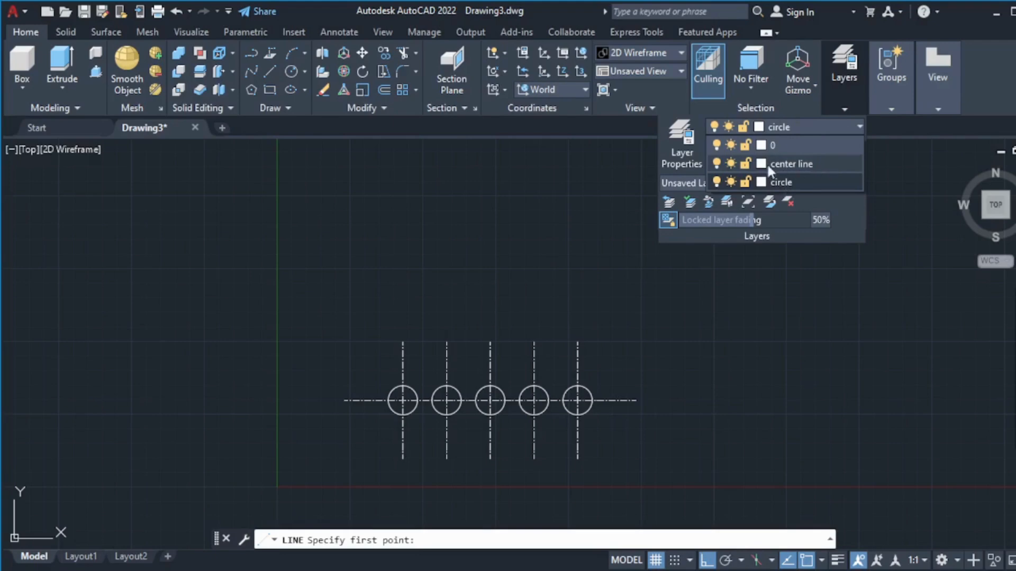
left_click(684, 145)
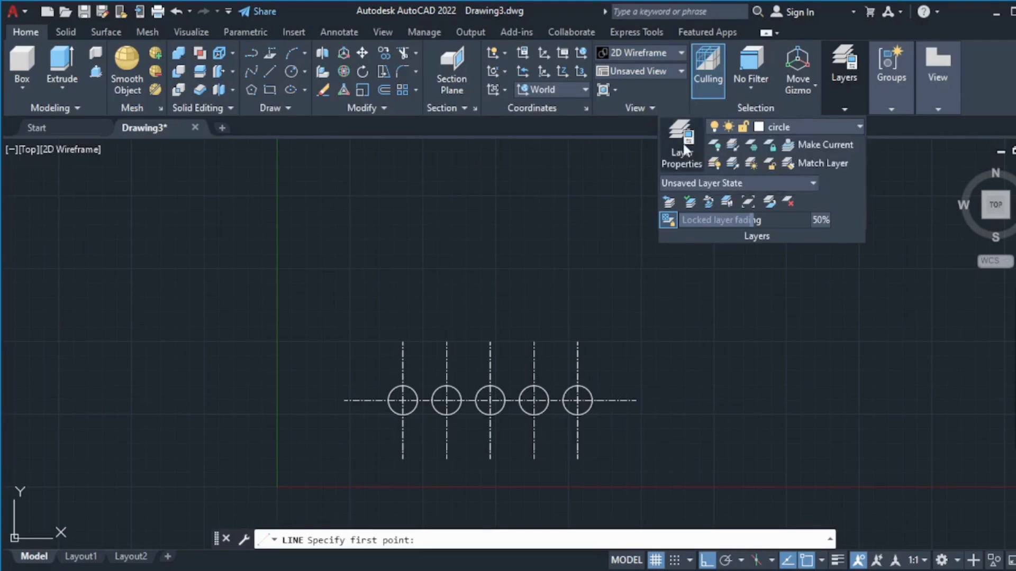
left_click(684, 148)
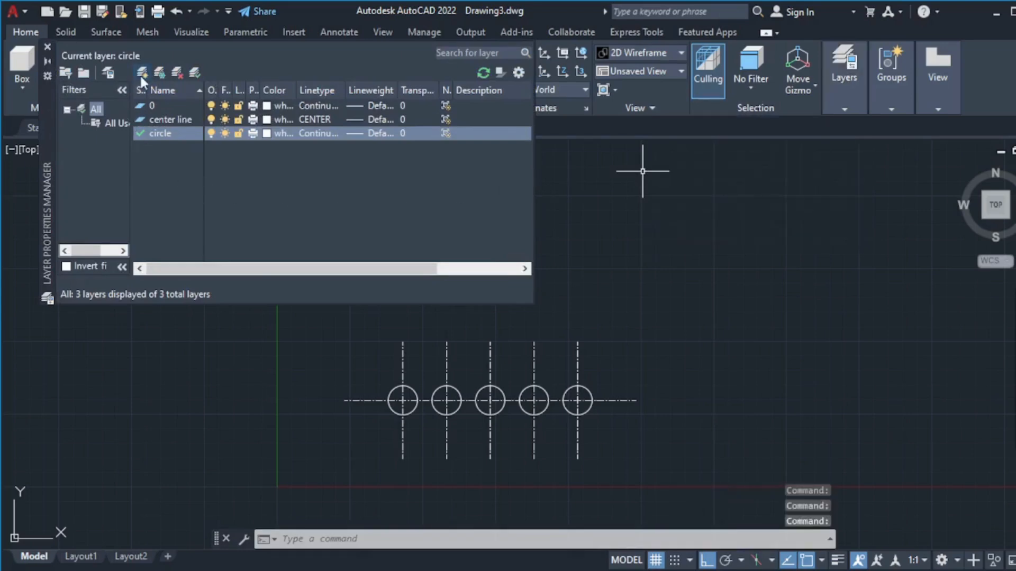
left_click(140, 76)
key("BackSpace")
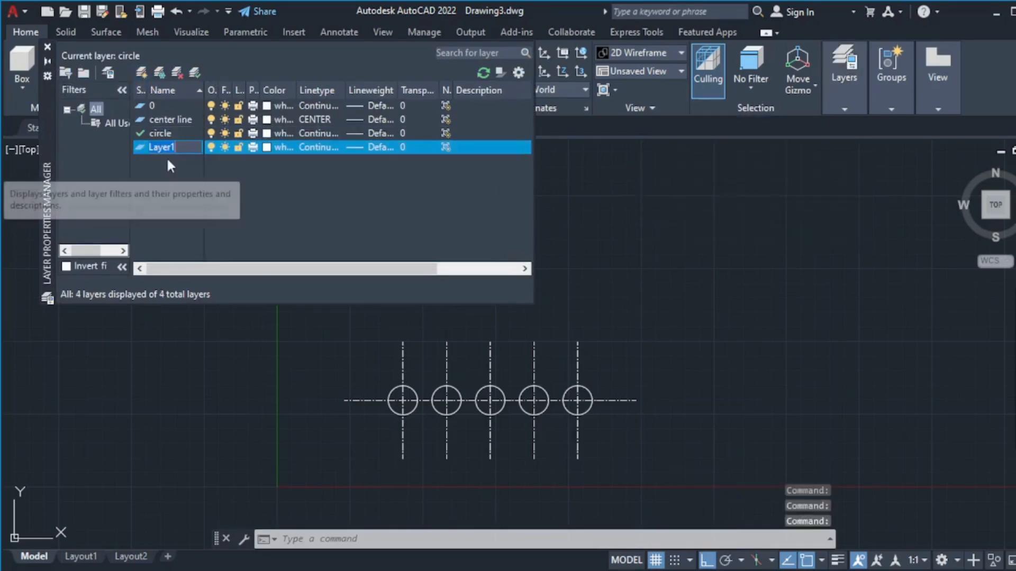
type("li")
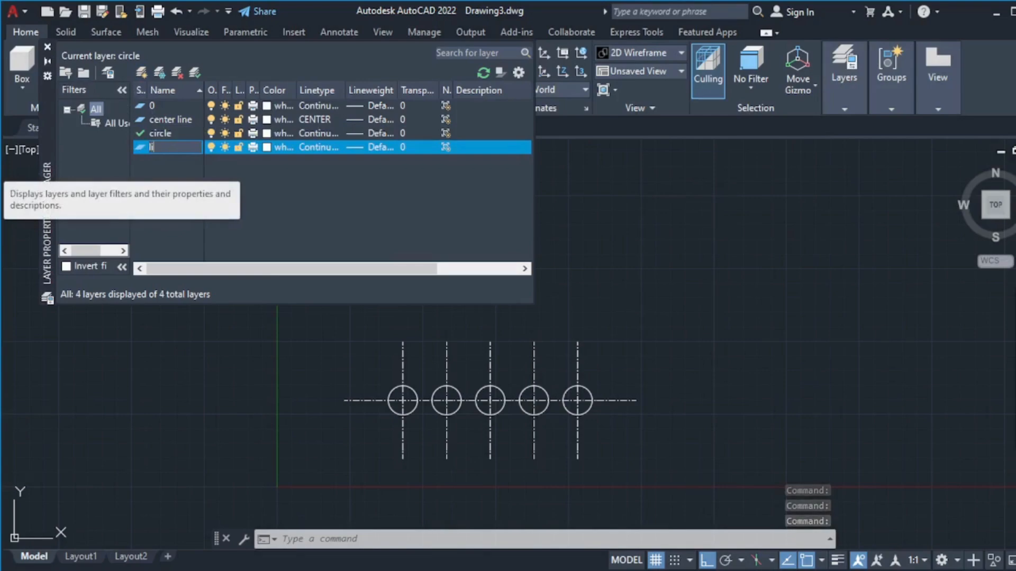
type("ne")
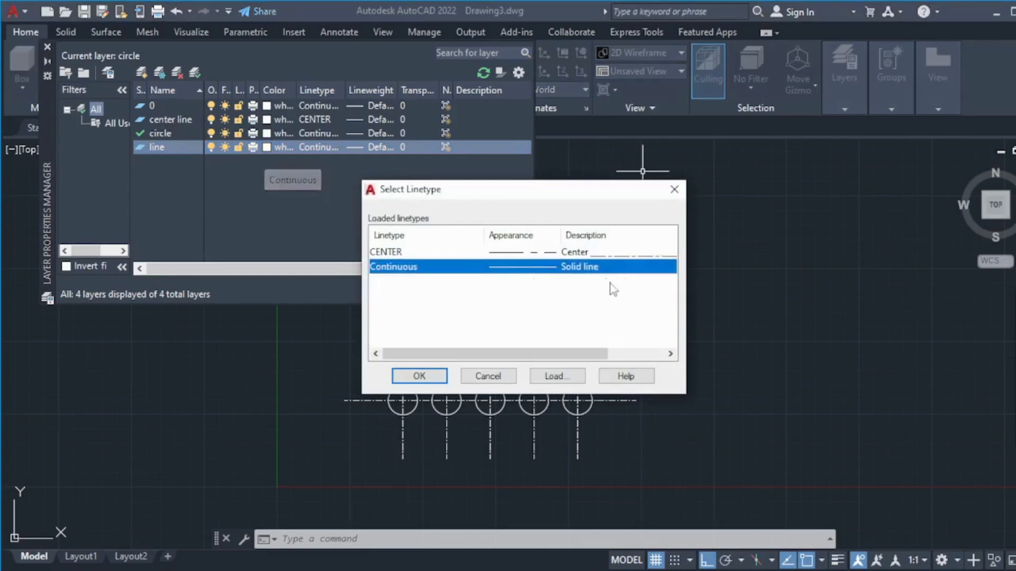
left_click(419, 377)
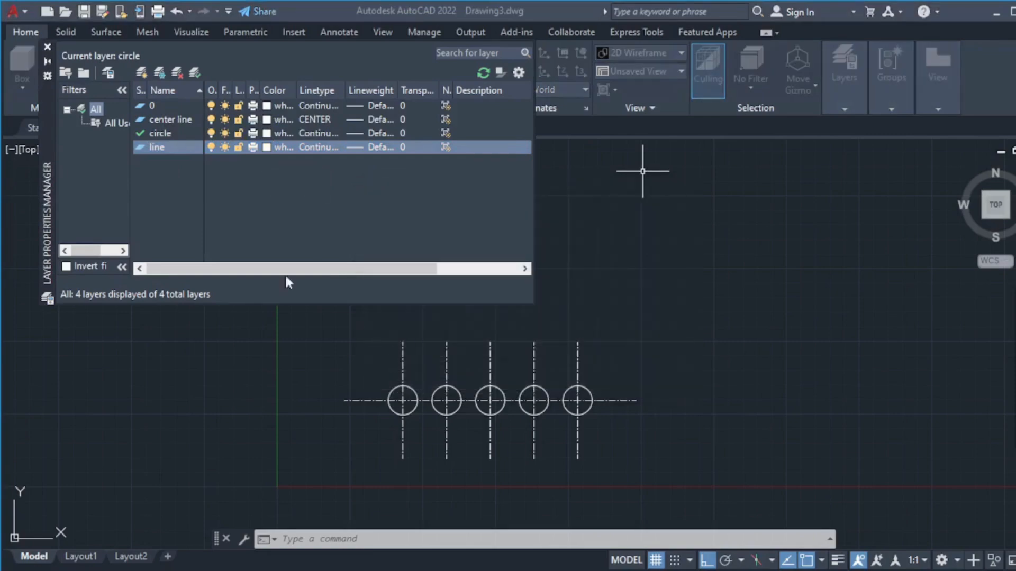
double_click(139, 148)
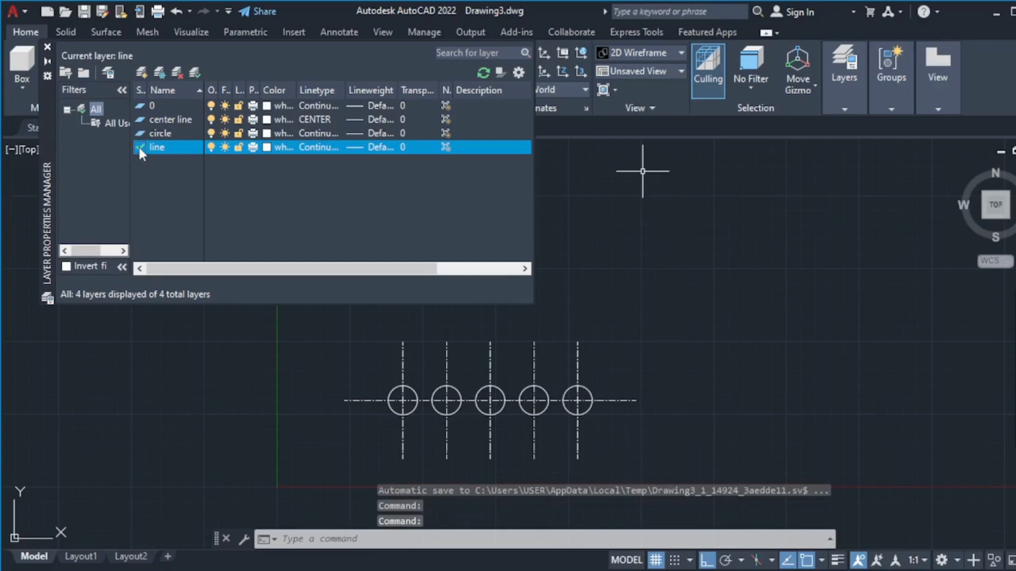
- Draw the outline's top edge from the leftmost vertical centerline's upper end to above the horizontal centerline's right end, plus the full right edge down
left_click(48, 47)
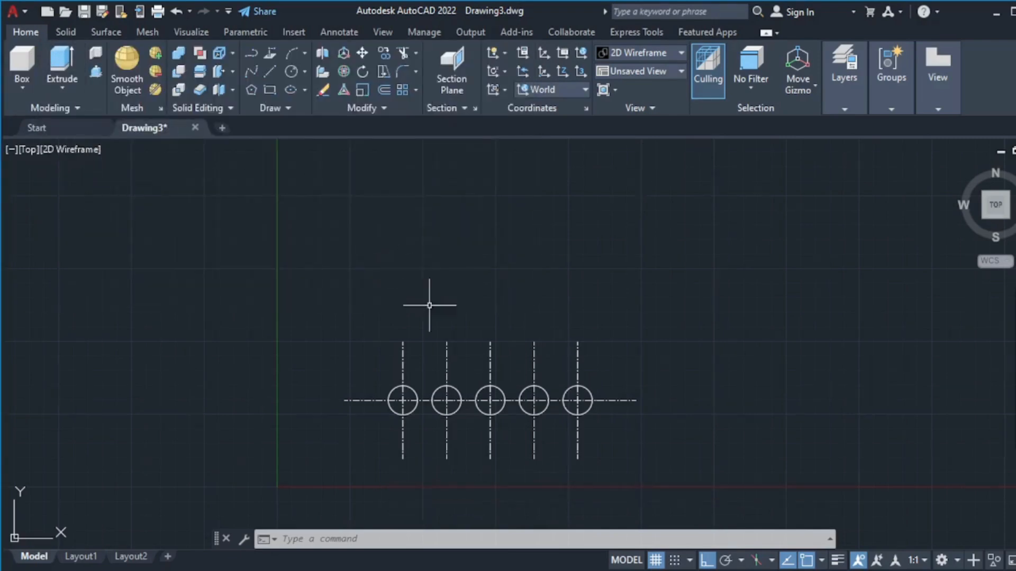
scroll(444, 300, "down", 8)
scroll(432, 276, "up", 6)
scroll(439, 334, "up", 2)
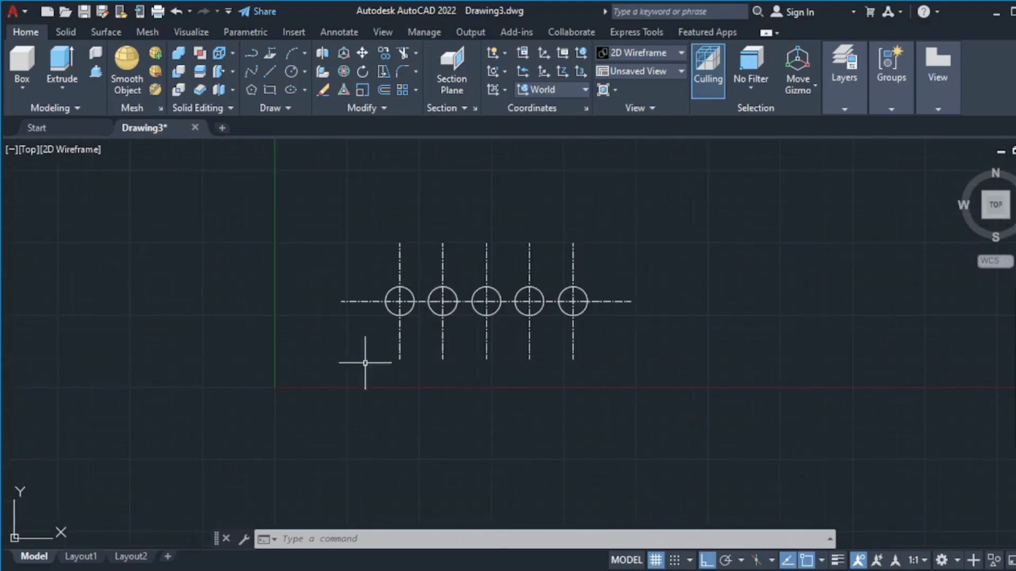
left_click(269, 71)
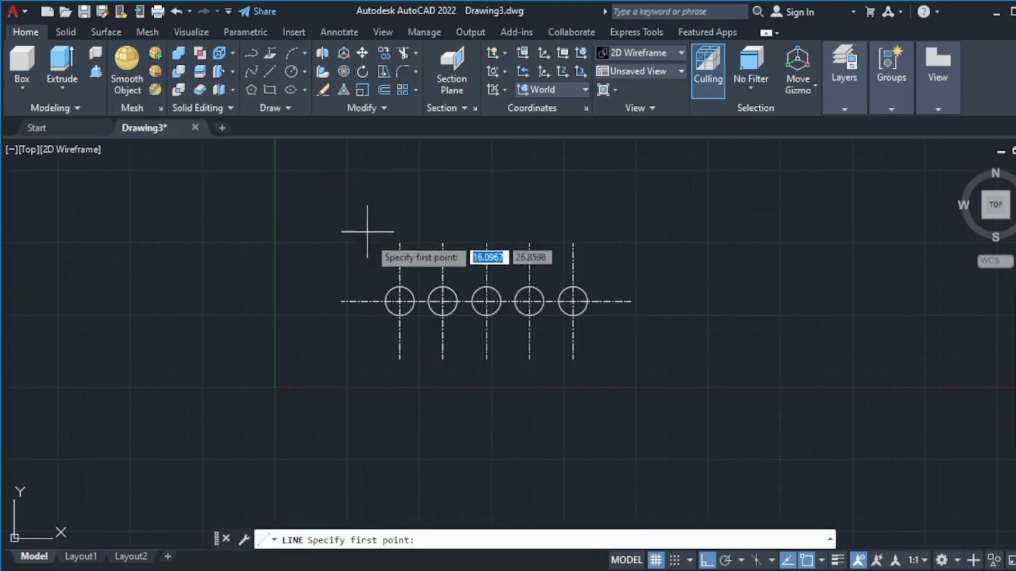
left_click(400, 244)
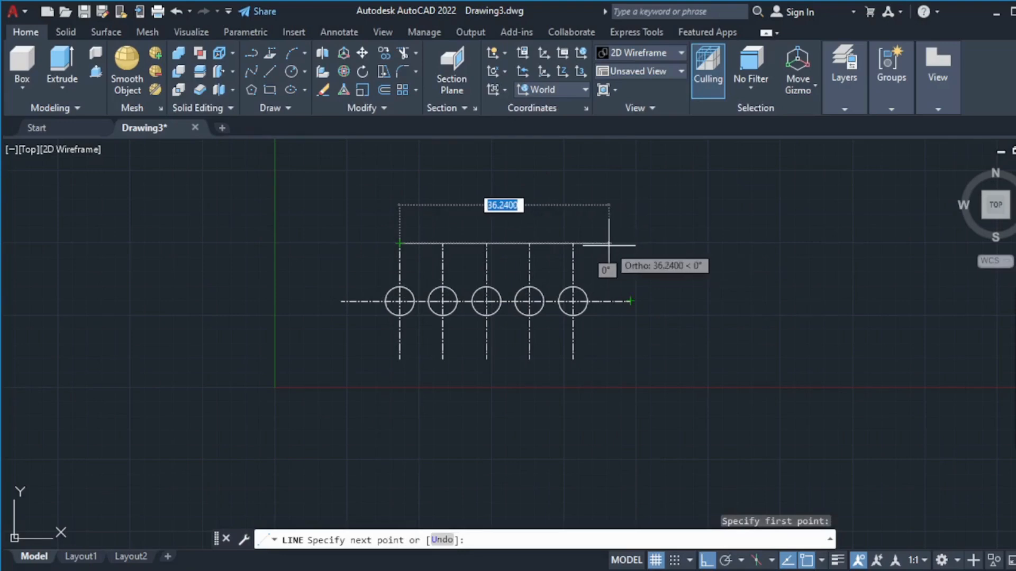
left_click(628, 244)
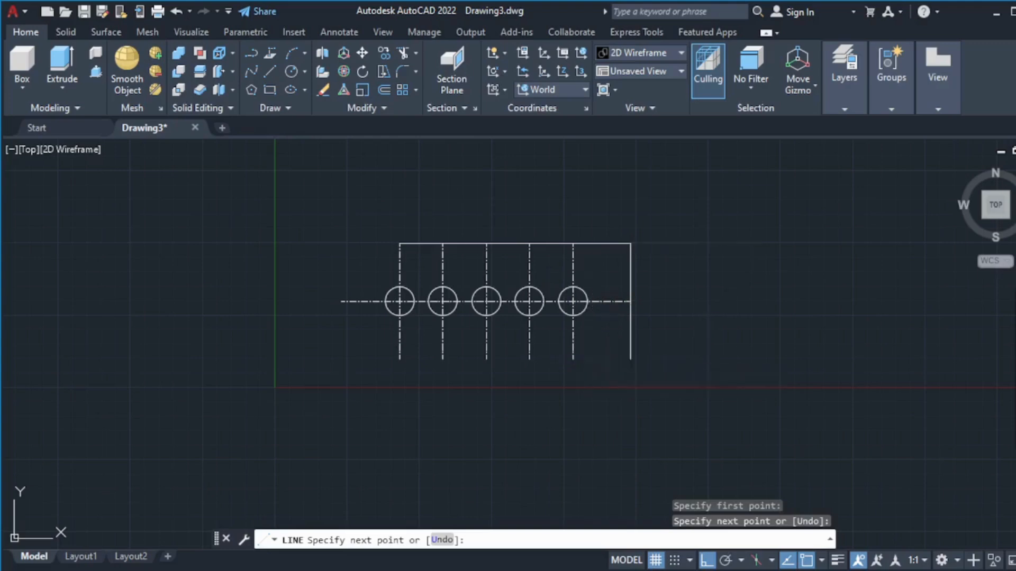
left_click(623, 358)
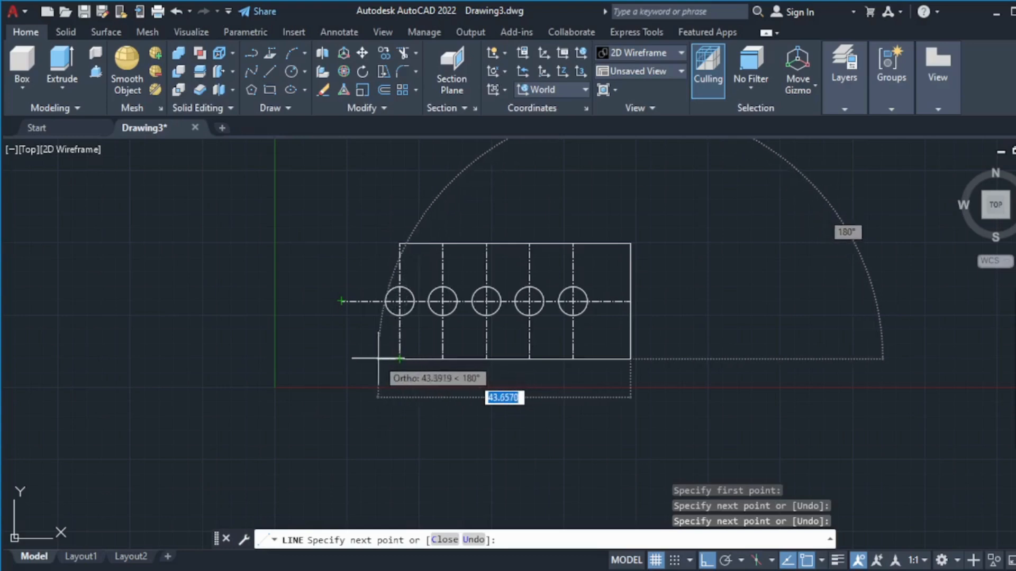
- Complete the 50 x 20 mm rectangular outline with the bottom edge, the left edge and the missing top-left piece, ending the Line command
left_click(341, 359)
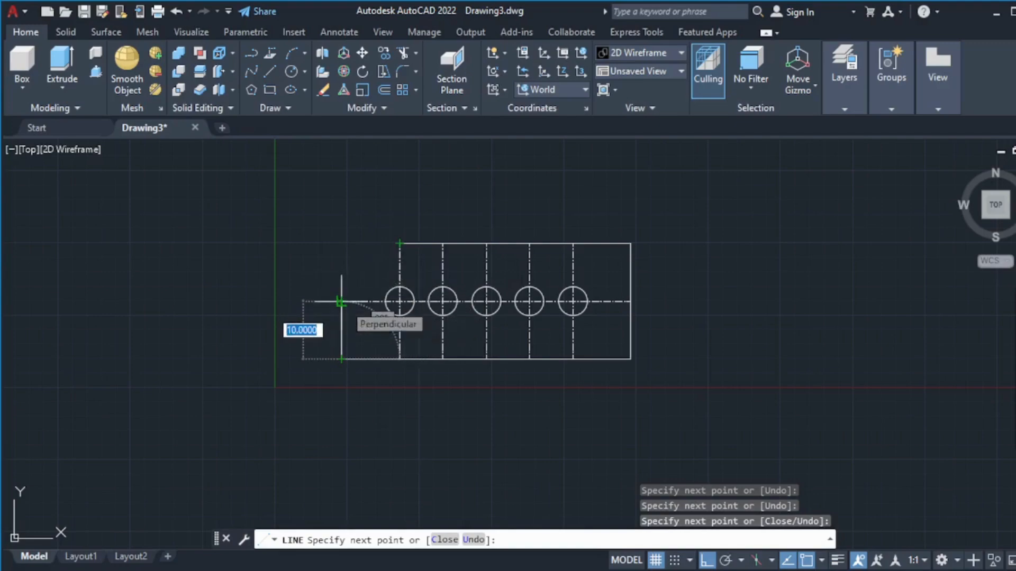
left_click(341, 243)
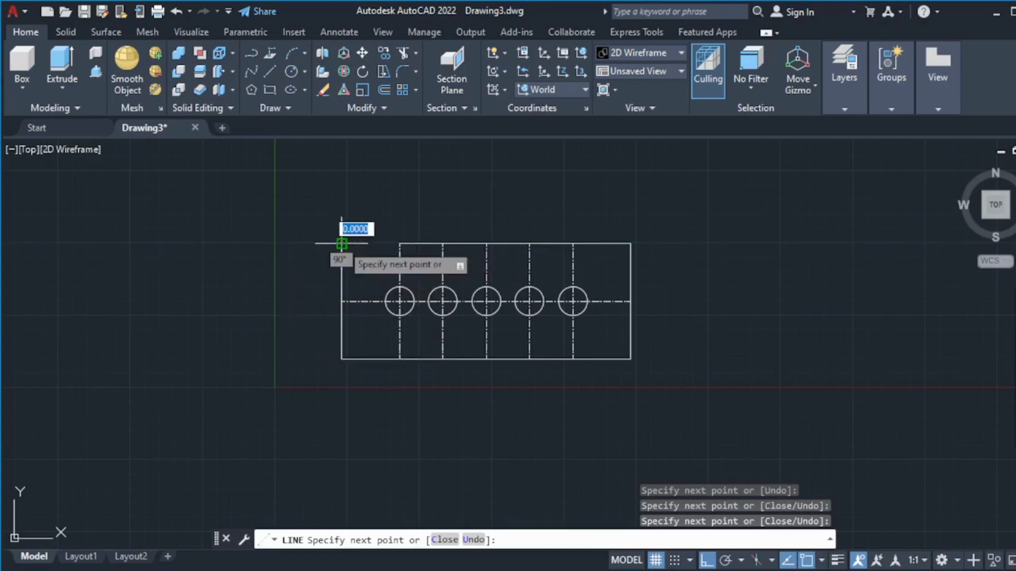
left_click(408, 244)
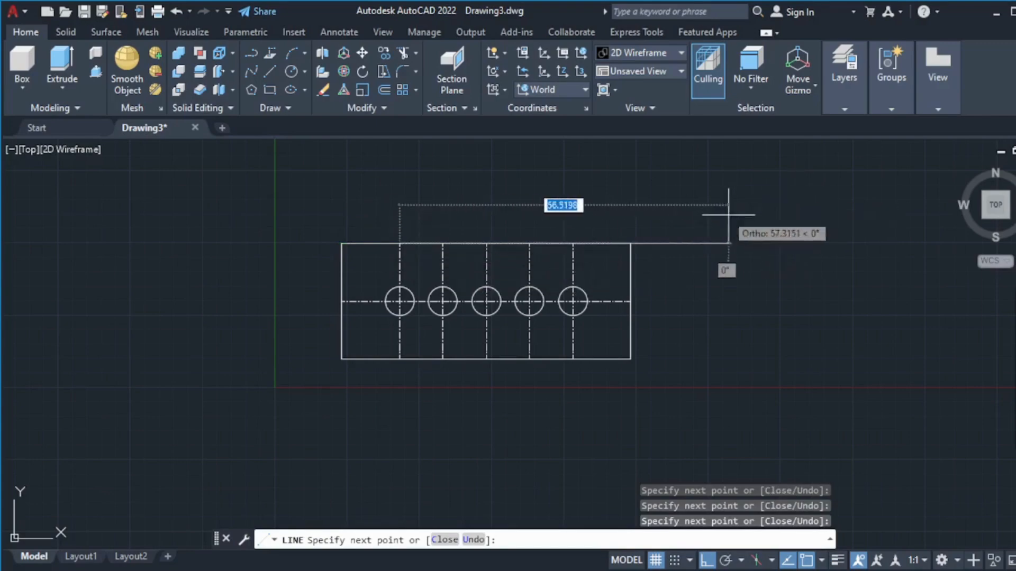
key("Escape")
- Inspect the rectangular outline around the five circles and check the gasket hand sketch for the corner fillet radius
scroll(568, 306, "down", 6)
scroll(500, 306, "up", 6)
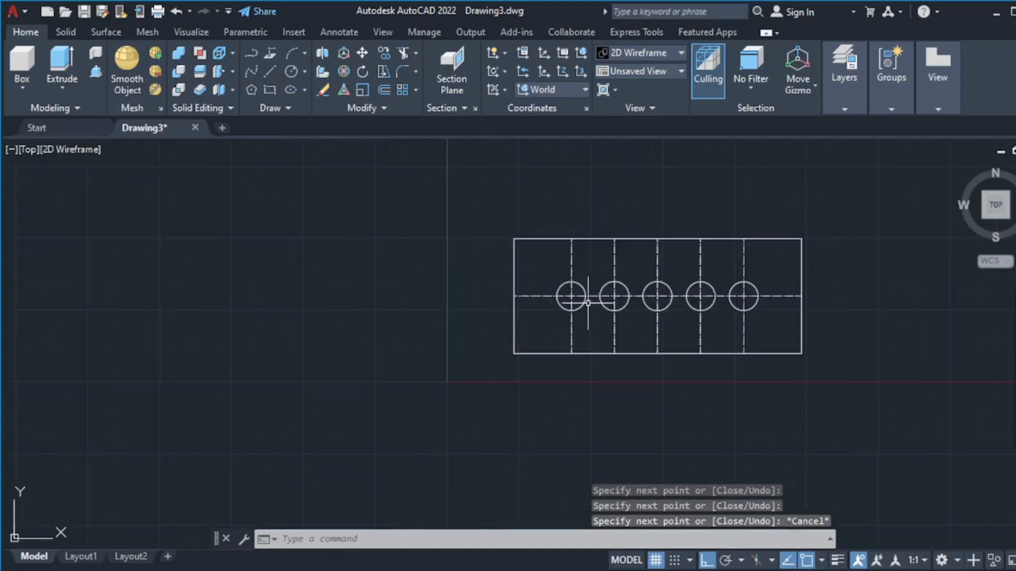
scroll(811, 283, "down", 4)
middle_click_drag(812, 284, 687, 290)
scroll(654, 305, "up", 4)
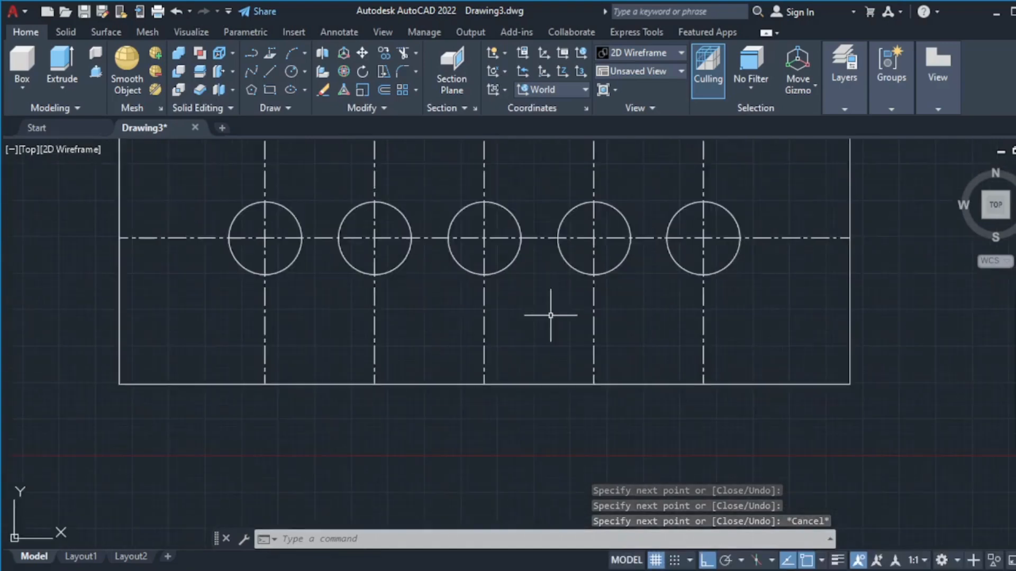
scroll(465, 287, "down", 3)
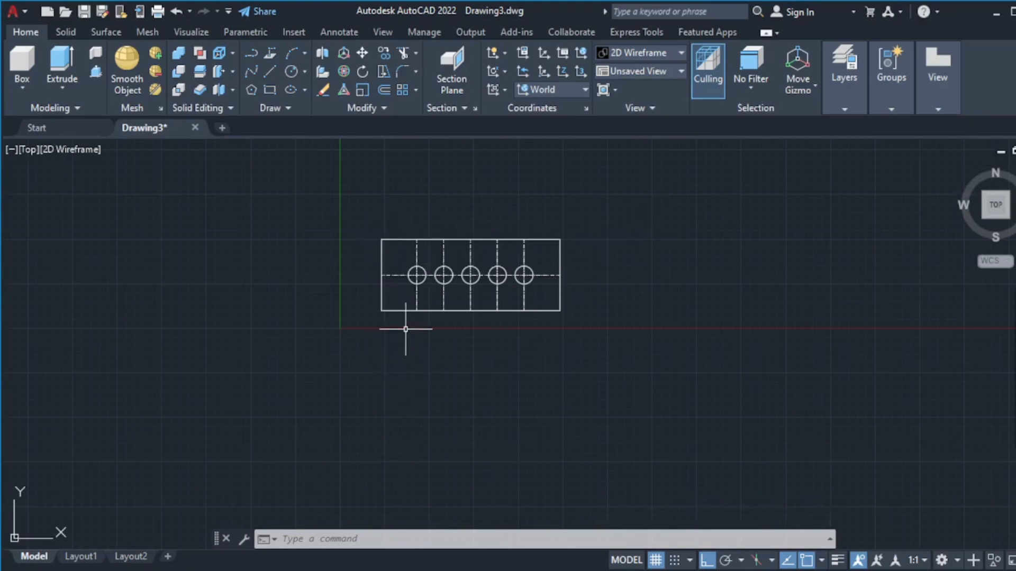
mouse_move(651, 570)
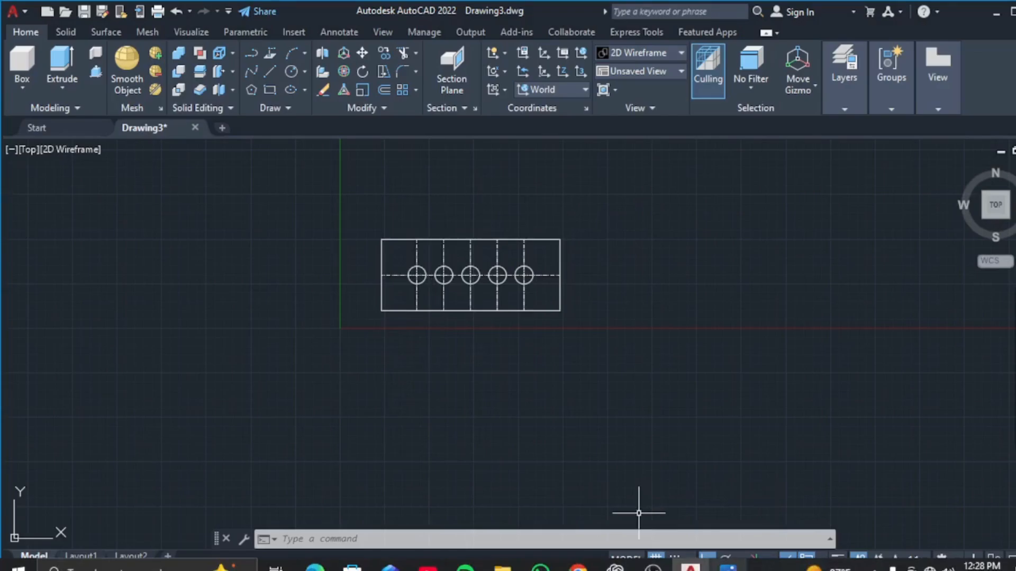
left_click(728, 568)
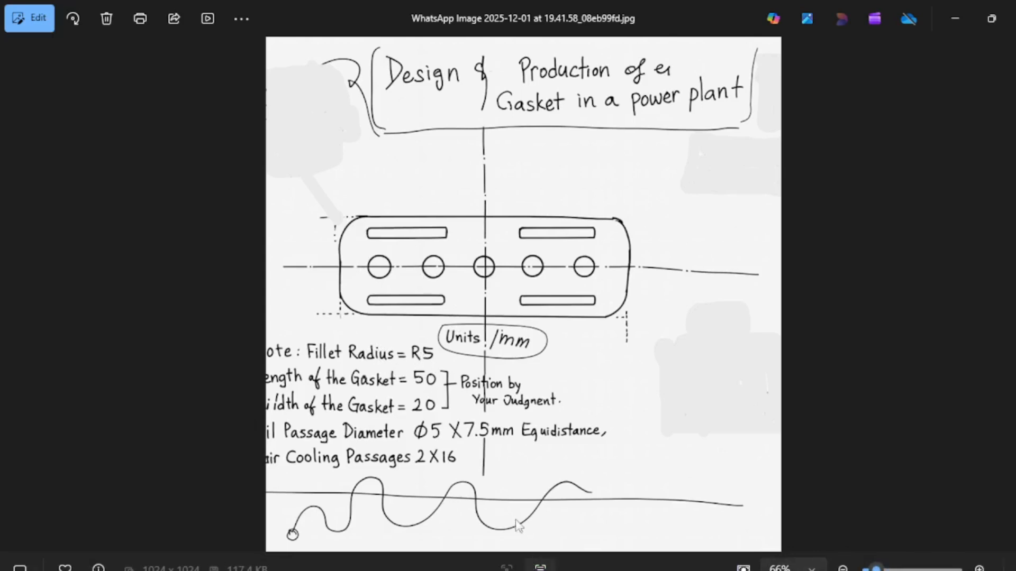
mouse_move(691, 565)
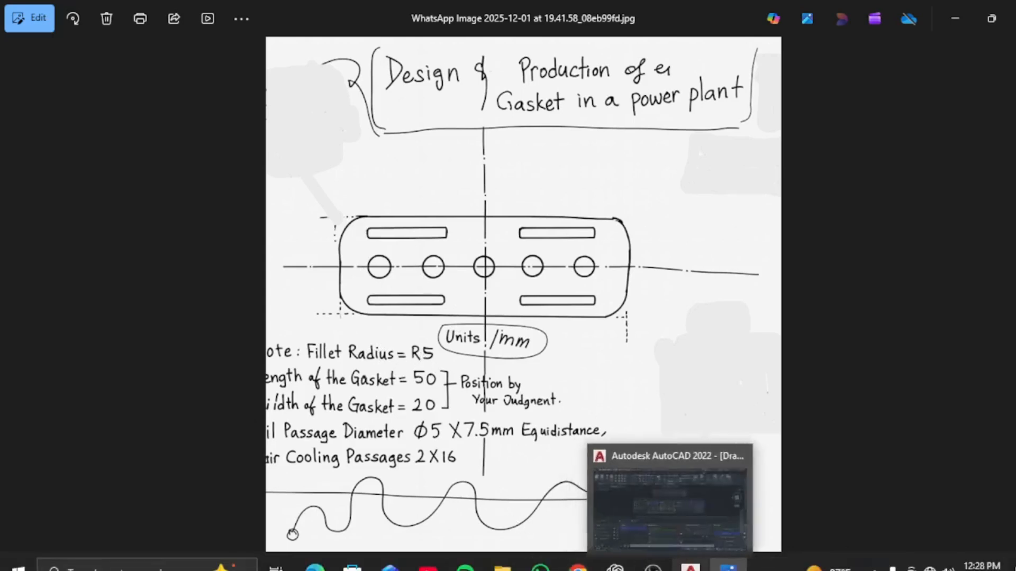
left_click(682, 507)
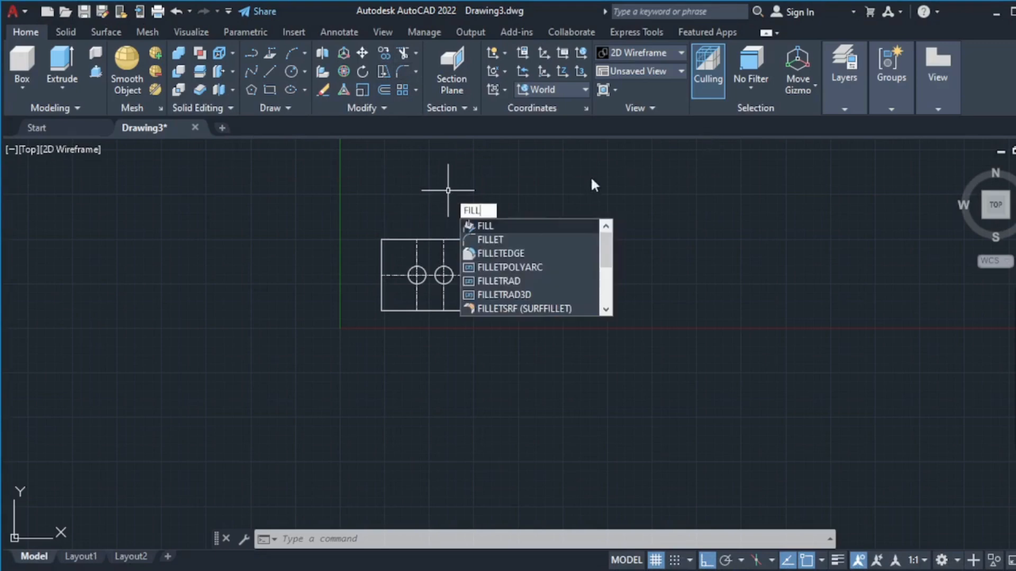
- Fillet the outline's upper-left corner with a 5 mm radius
left_click(580, 240)
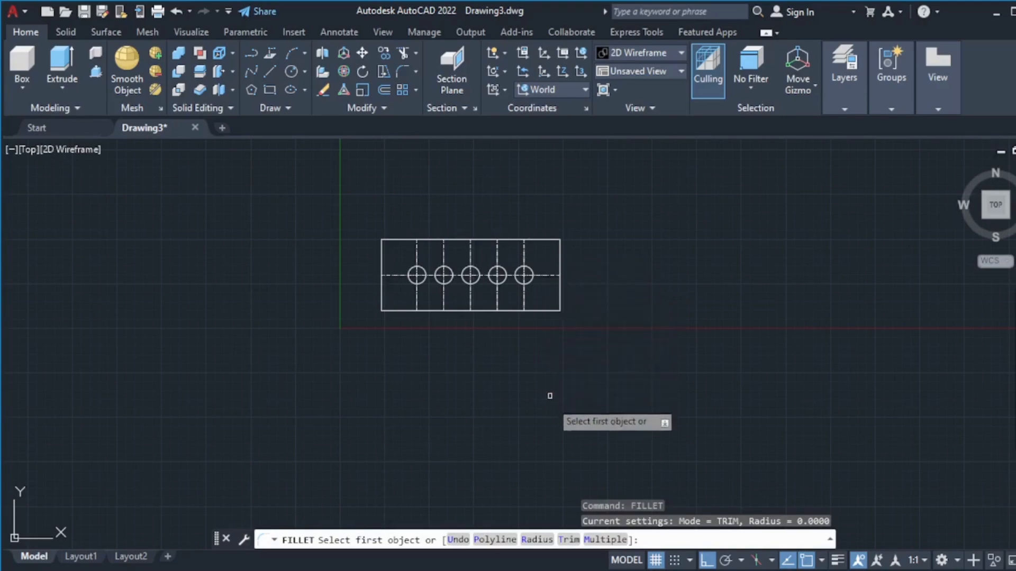
left_click(543, 539)
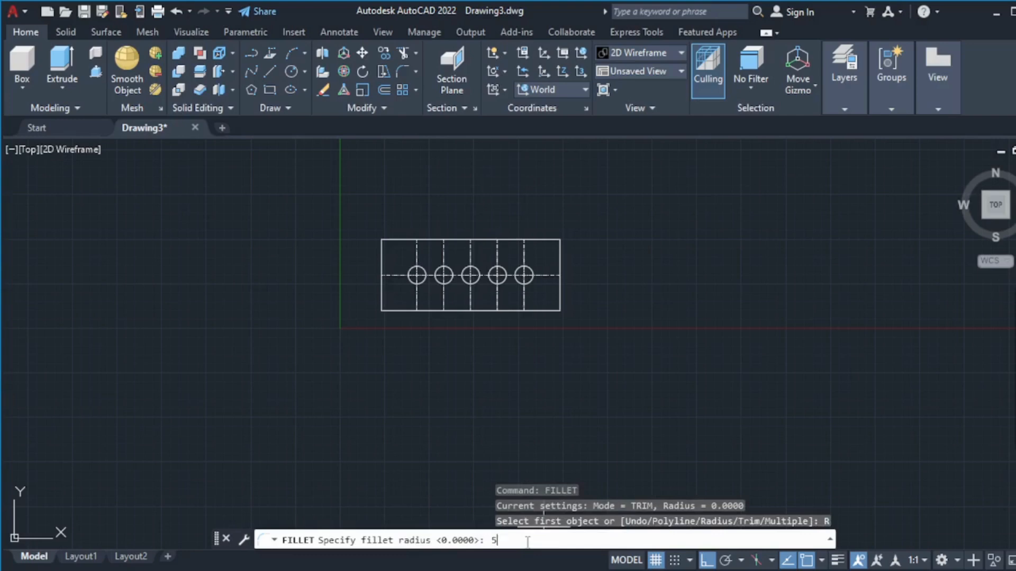
key("Return")
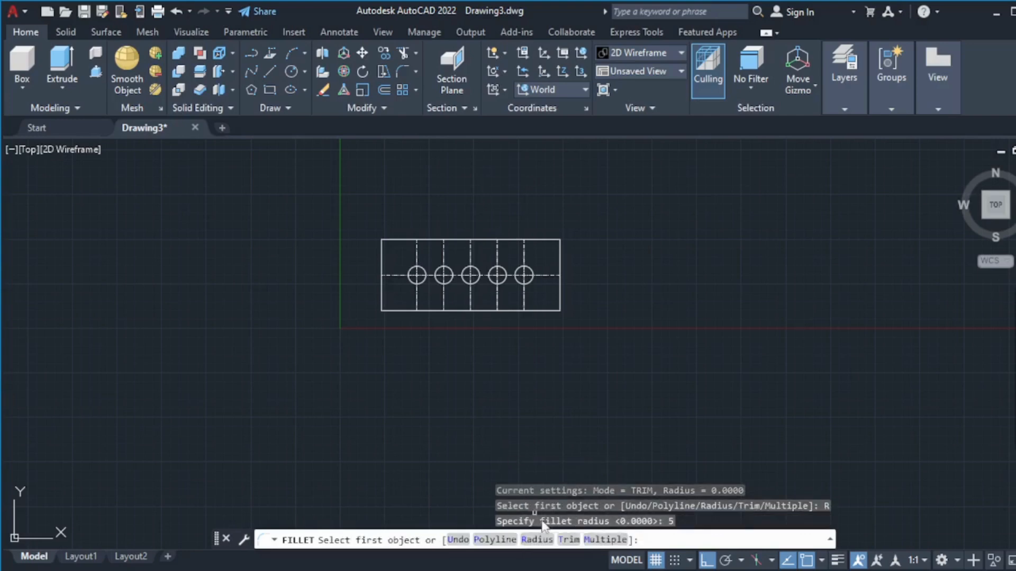
scroll(383, 266, "up", 3)
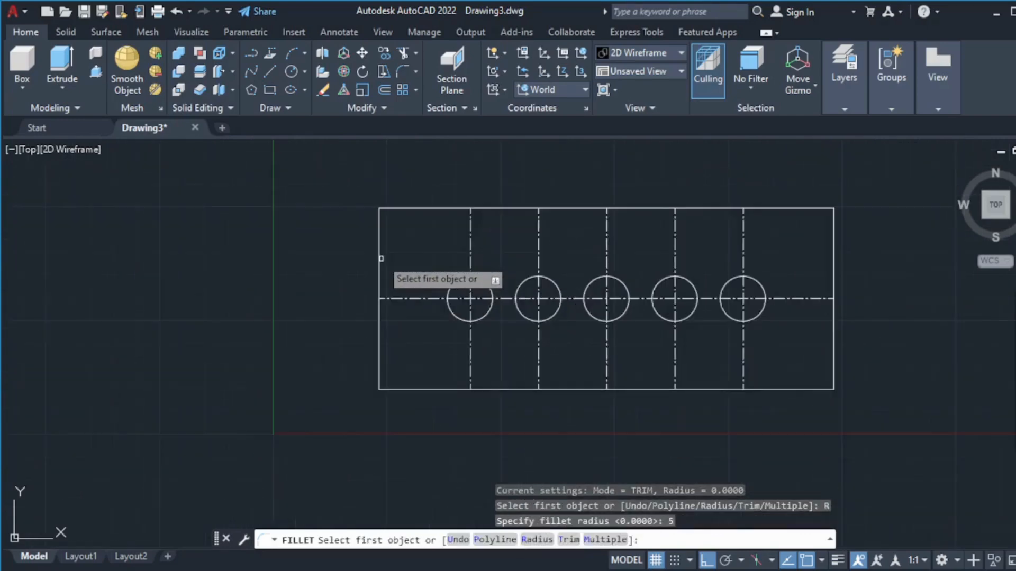
left_click(380, 226)
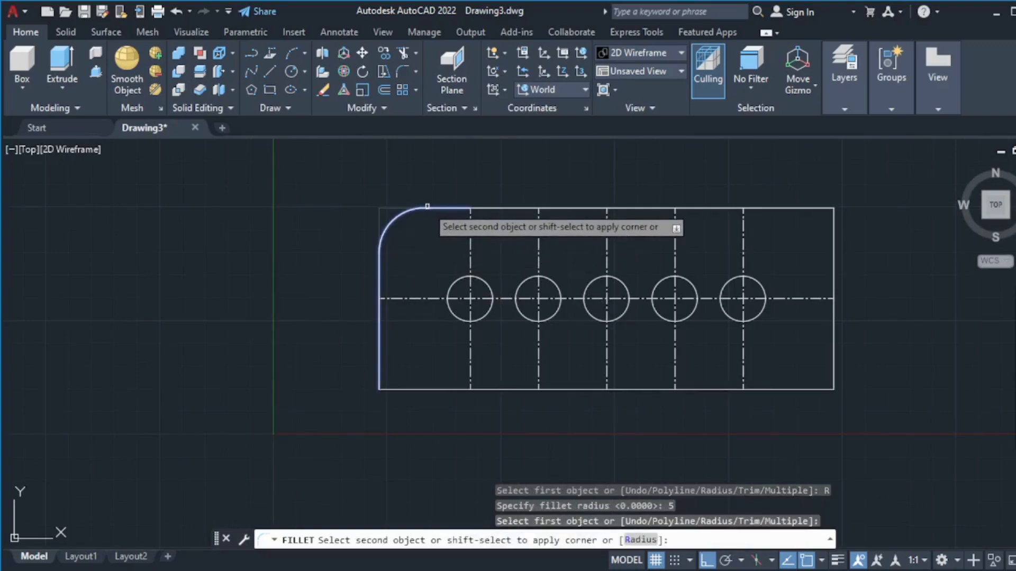
left_click(428, 206)
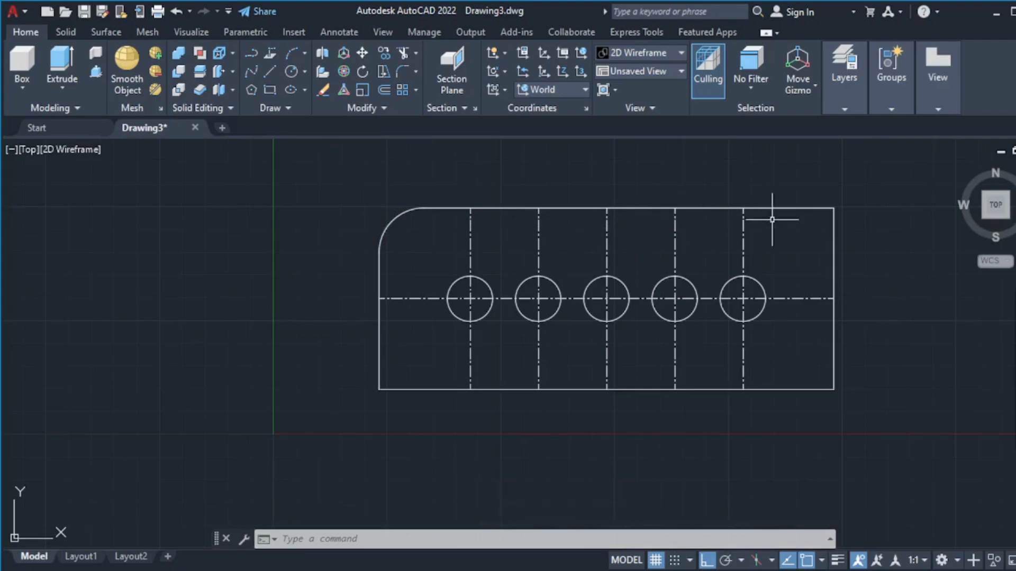
- Fillet the outline's upper-right, lower-right and lower-left corners with the same 5 mm radius
key("Return")
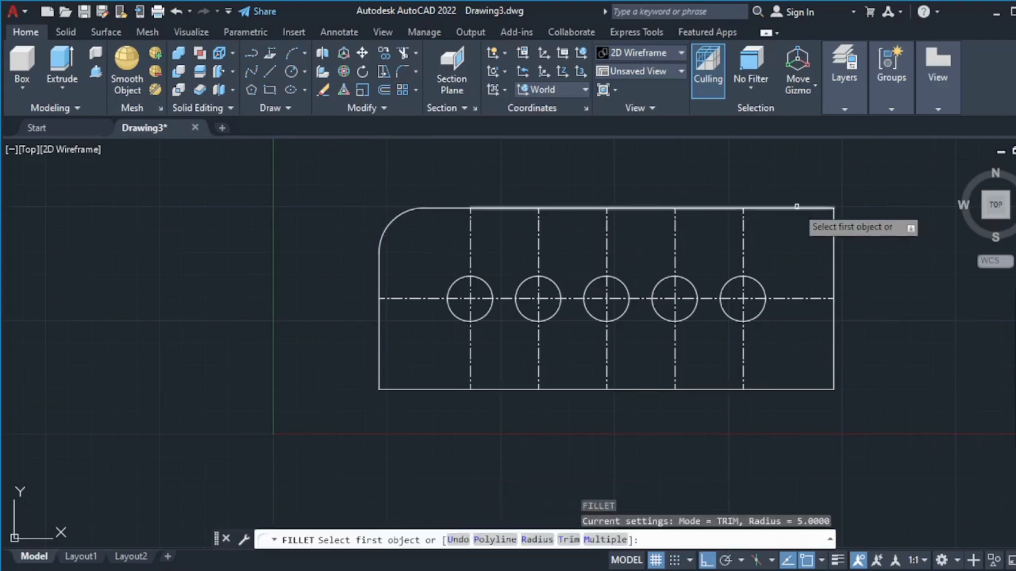
left_click(796, 209)
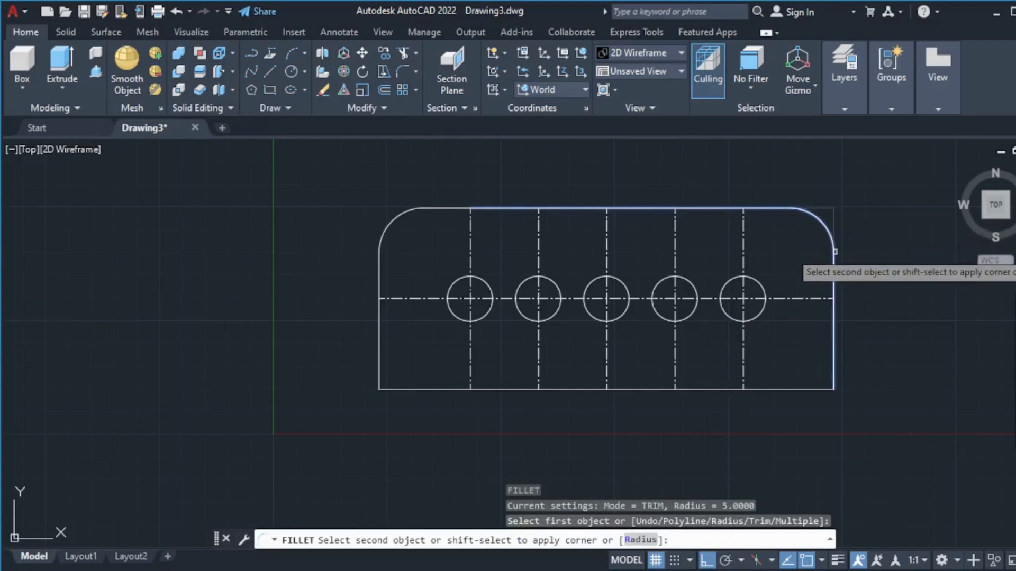
left_click(832, 235)
key("Return")
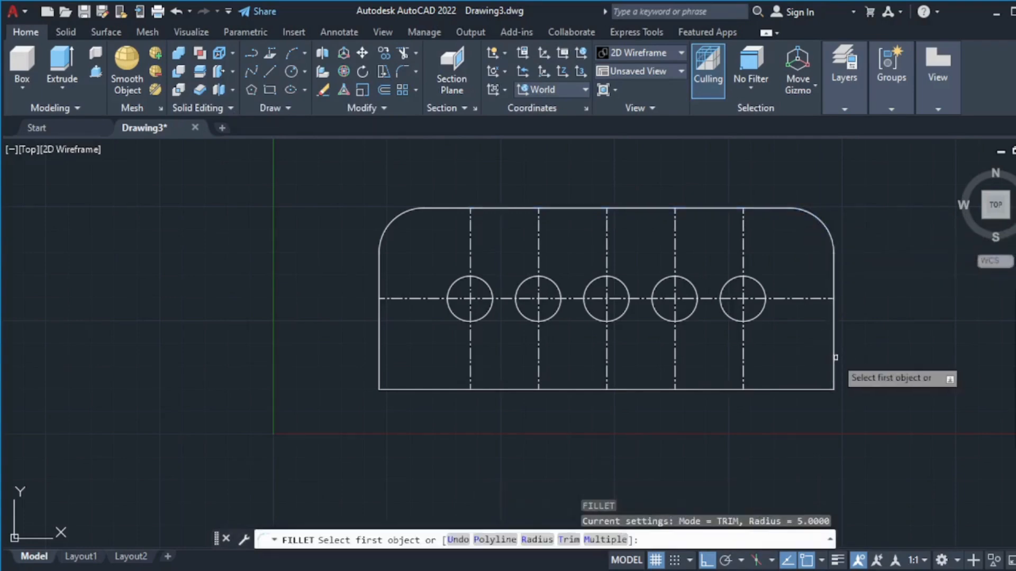
left_click(831, 350)
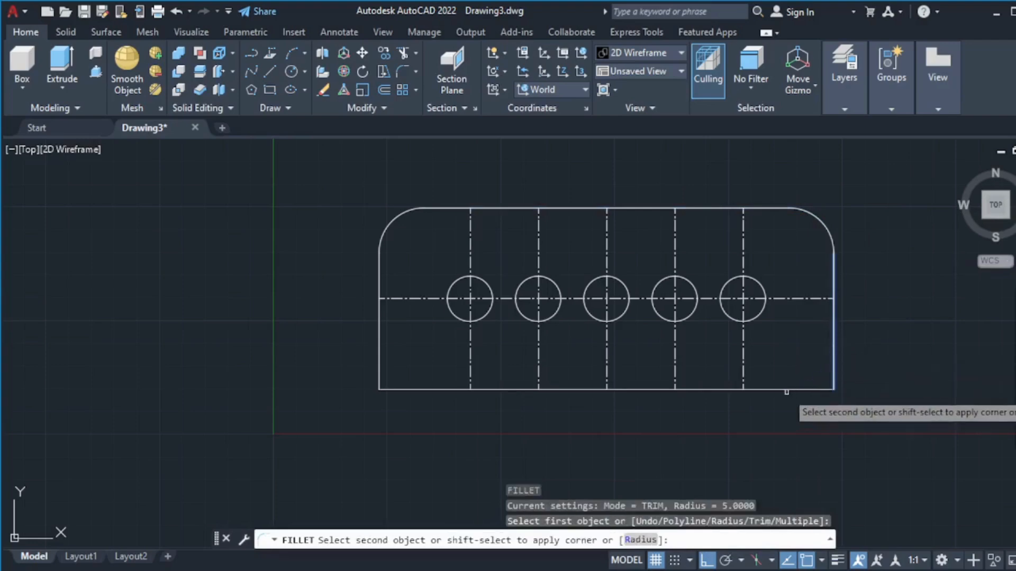
left_click(788, 390)
key("Return")
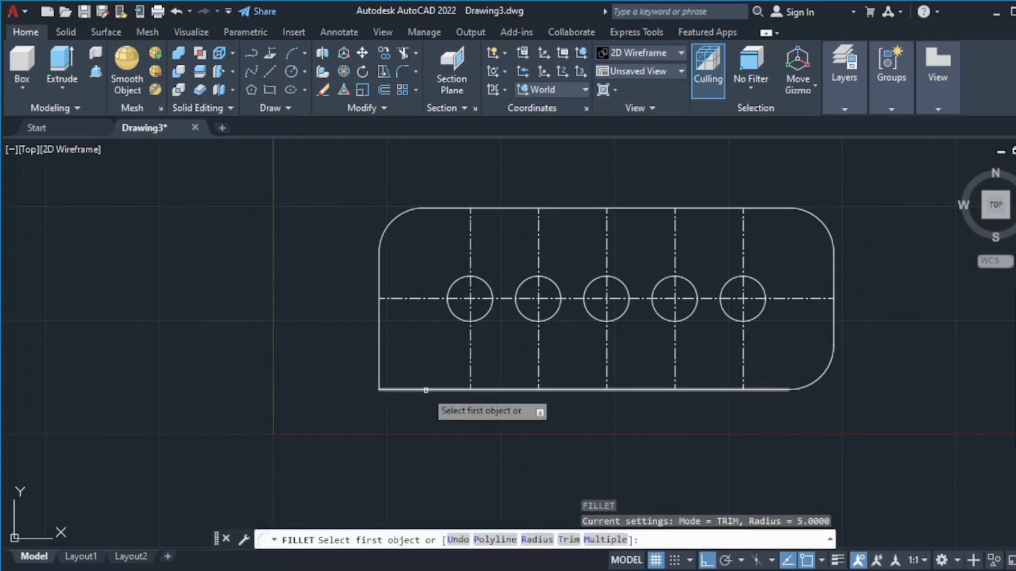
left_click(424, 390)
left_click(378, 365)
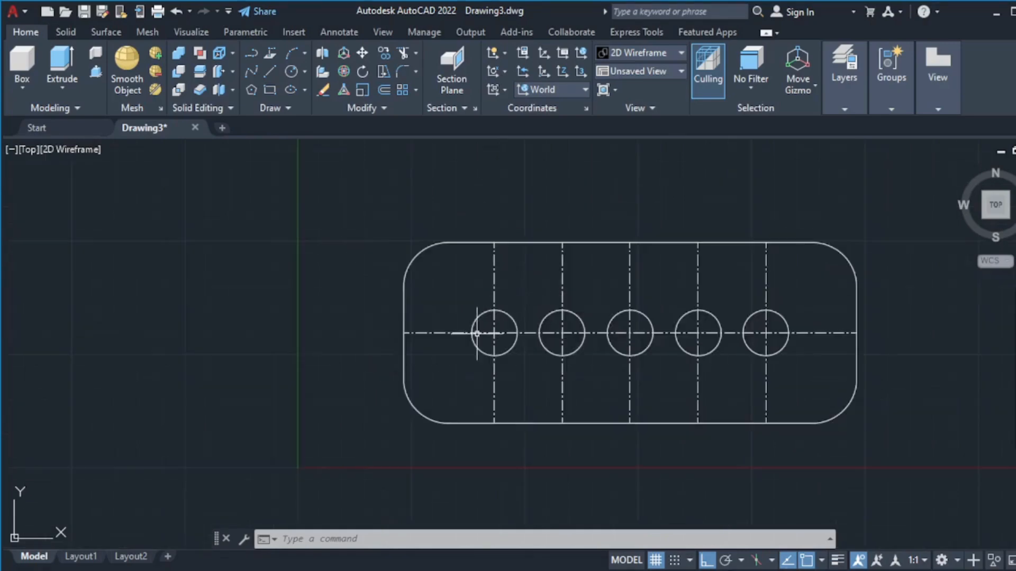
- Draw a horizontal line from 5 mm above the leftmost circle's center to beyond the outline's right edge
scroll(487, 335, "up", 4)
scroll(494, 313, "down", 4)
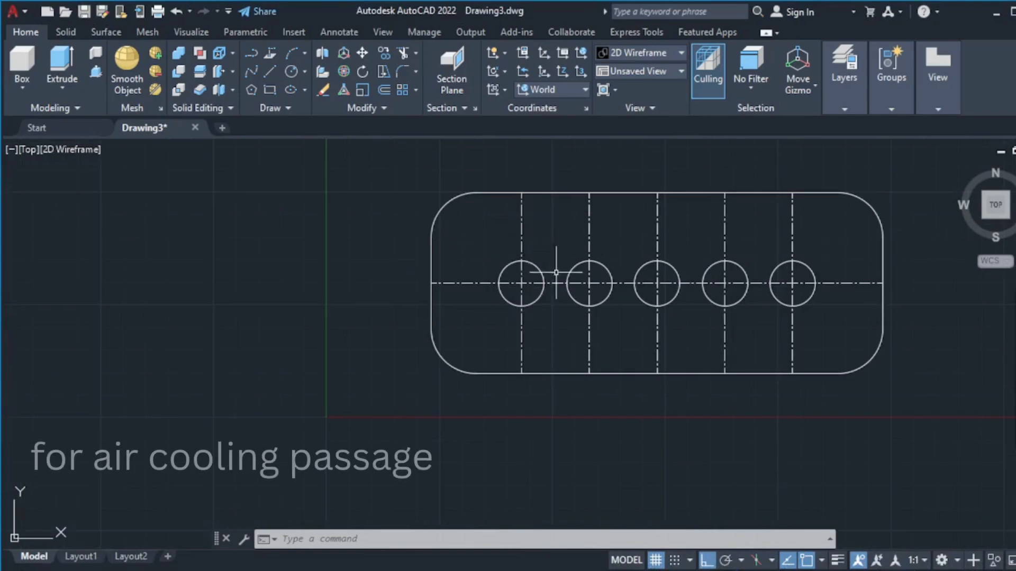
left_click(269, 71)
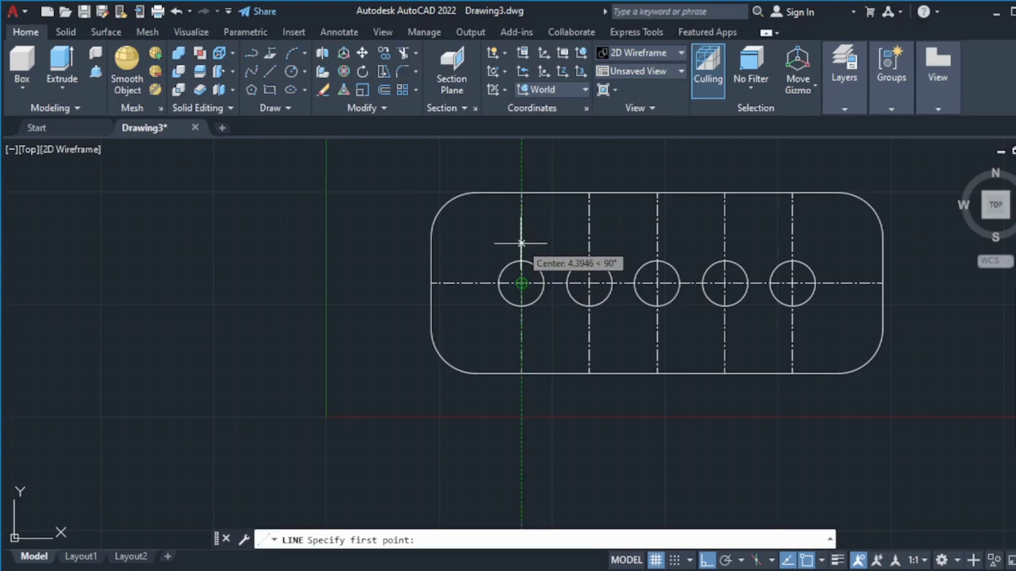
type("5")
key("Return")
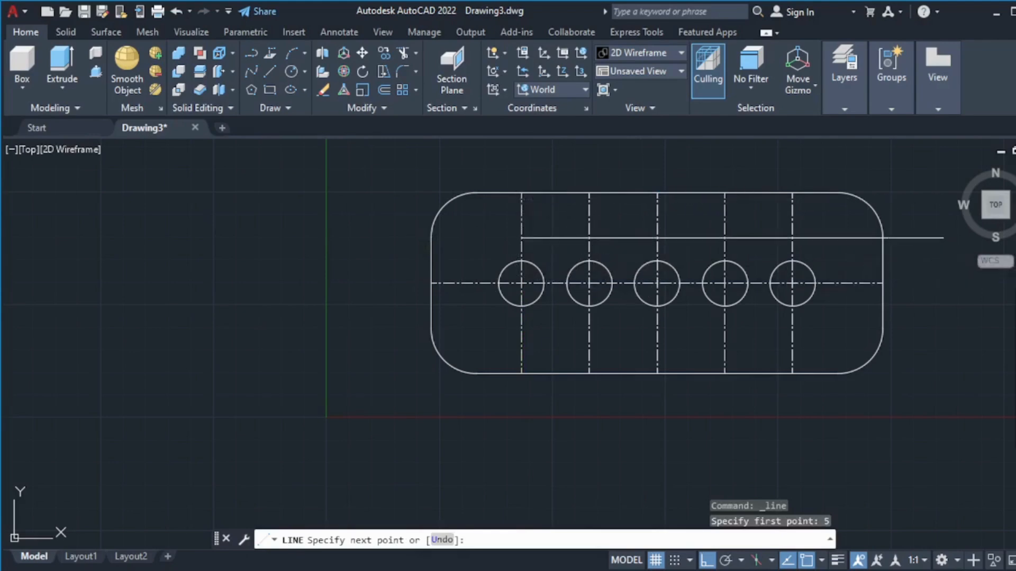
left_click(943, 245)
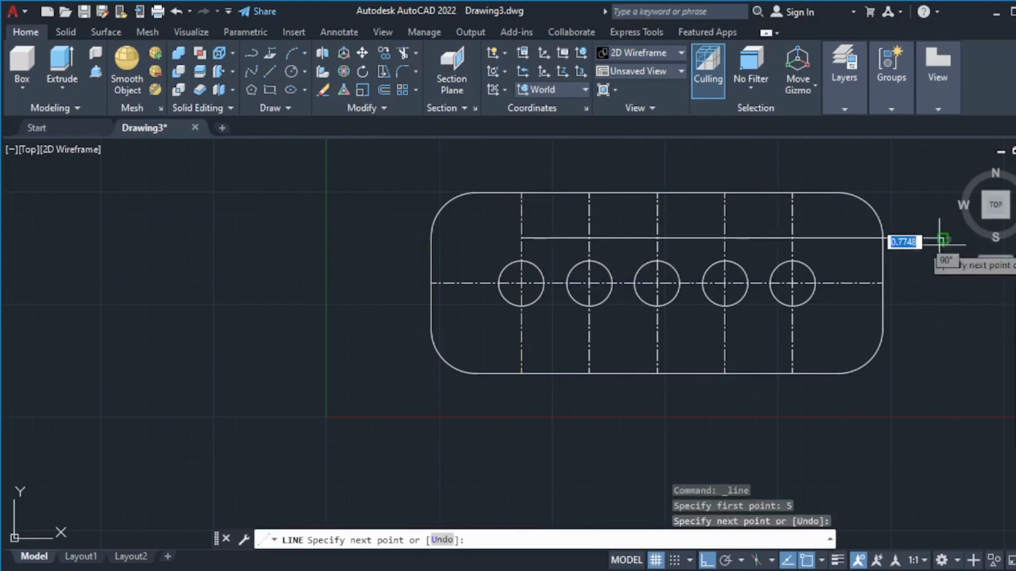
key("Escape")
- Draw a second line from that line's left endpoint horizontally to beyond the outline's left edge and end the Line command
key("Return")
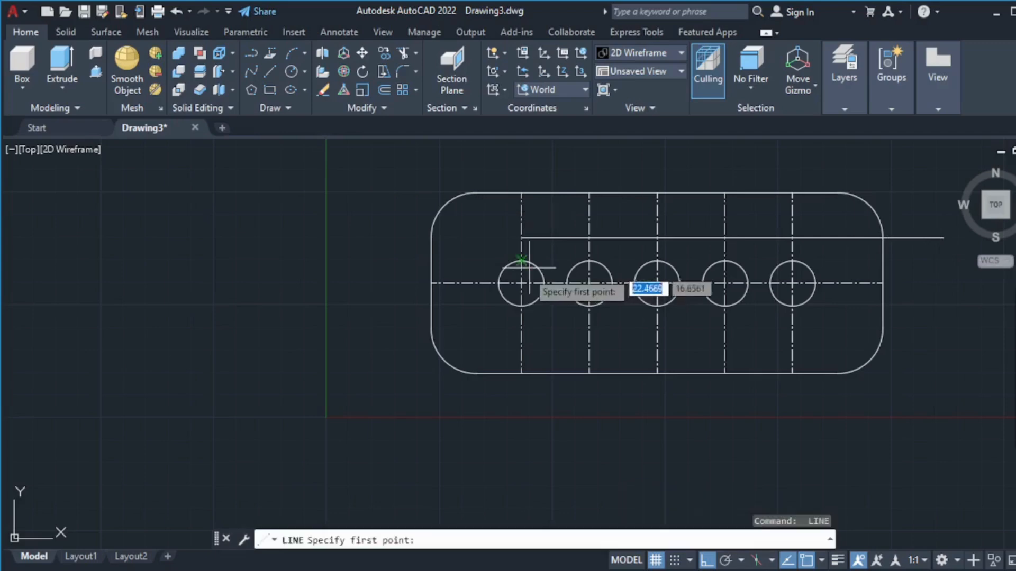
left_click(522, 237)
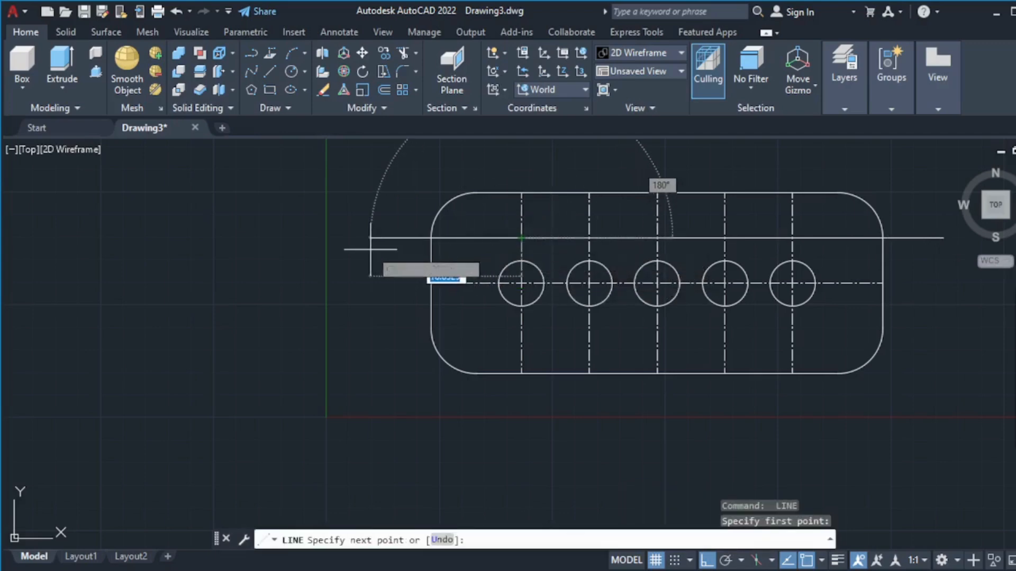
left_click(370, 240)
key("Escape")
scroll(420, 324, "down", 3)
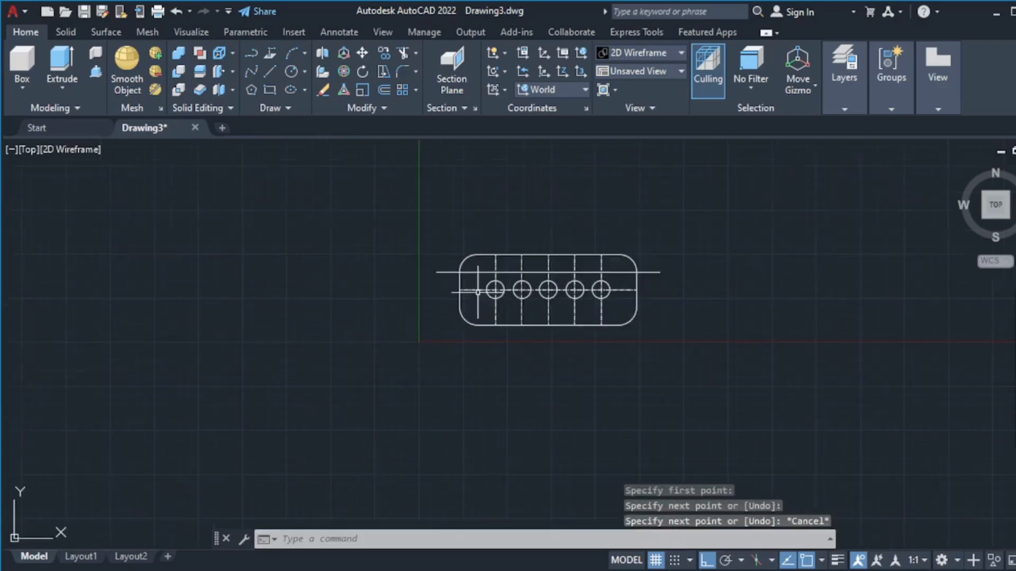
- Match the properties of the leftmost vertical centerline onto both collinear horizontal lines above the circles
scroll(524, 291, "up", 6)
scroll(692, 253, "down", 3)
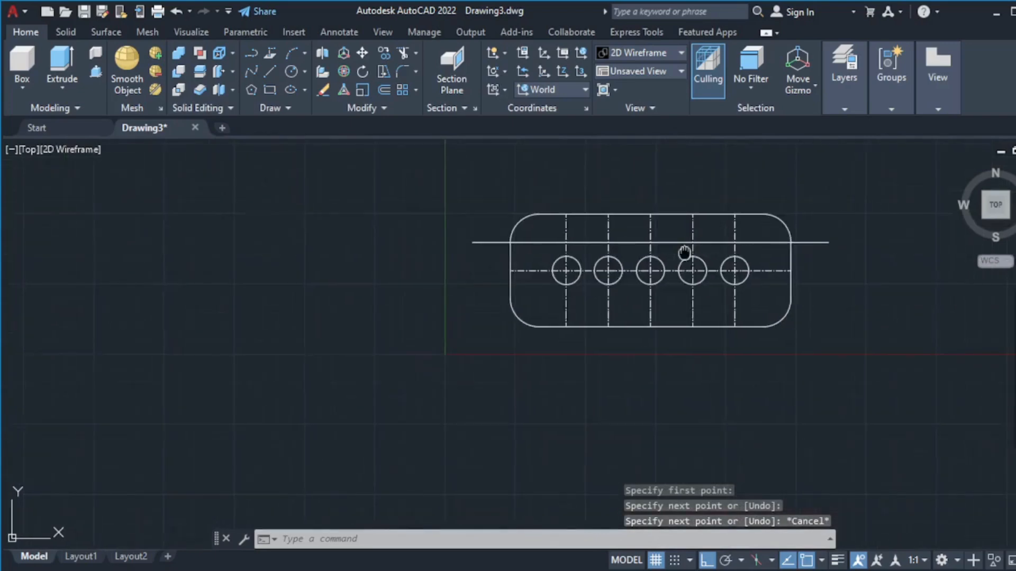
scroll(687, 254, "up", 3)
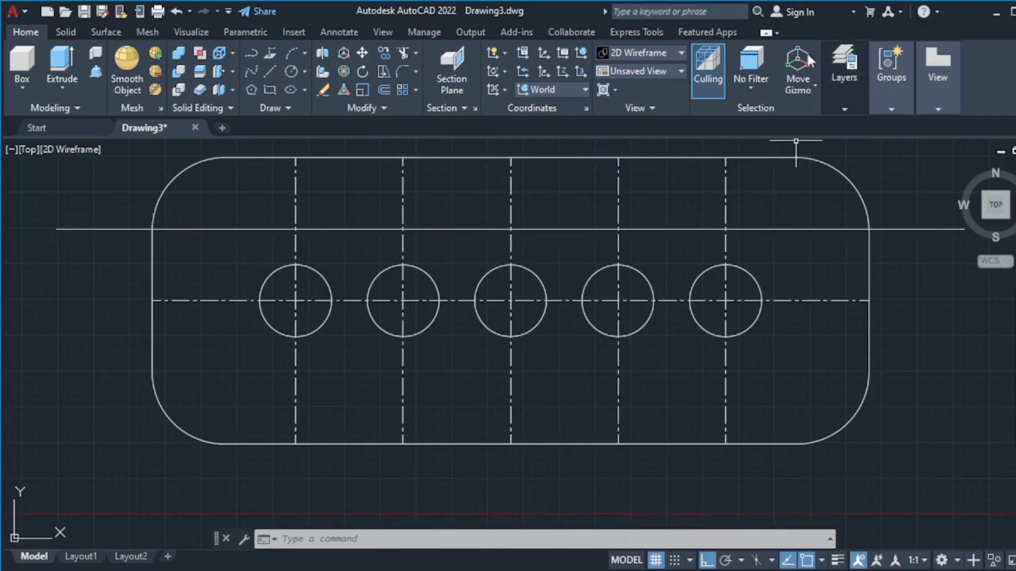
left_click(836, 78)
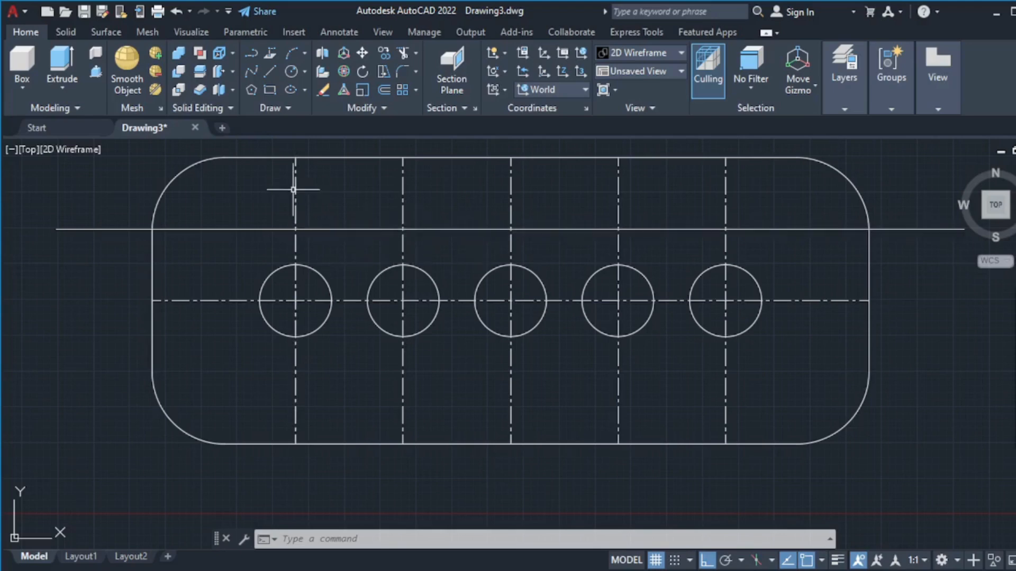
left_click(294, 184)
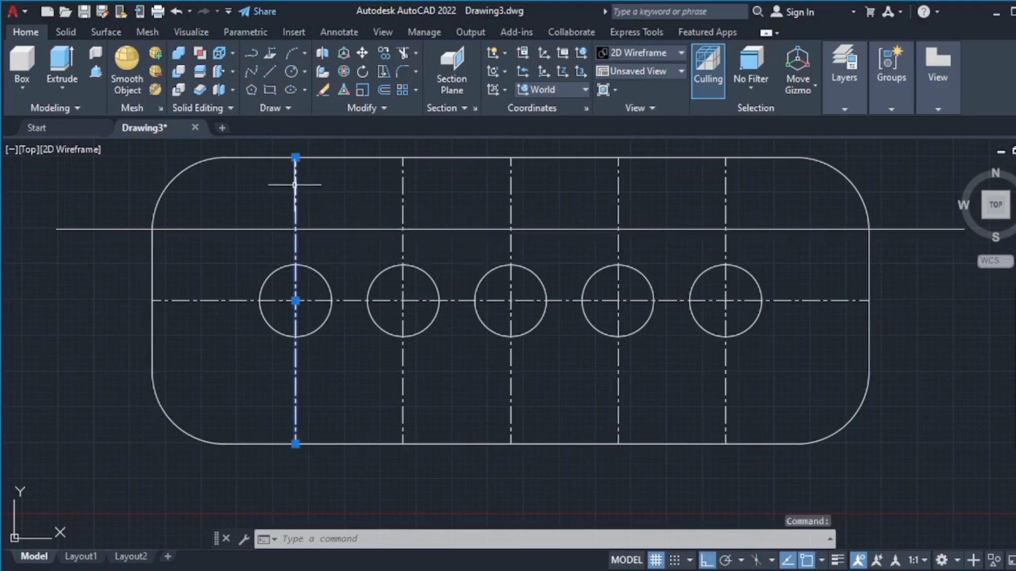
type("MA")
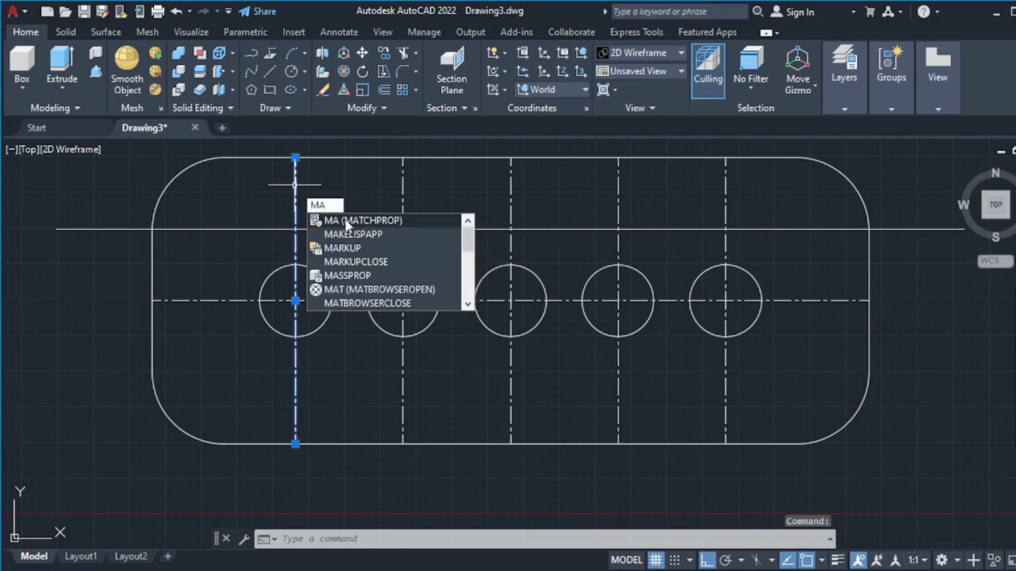
left_click(347, 225)
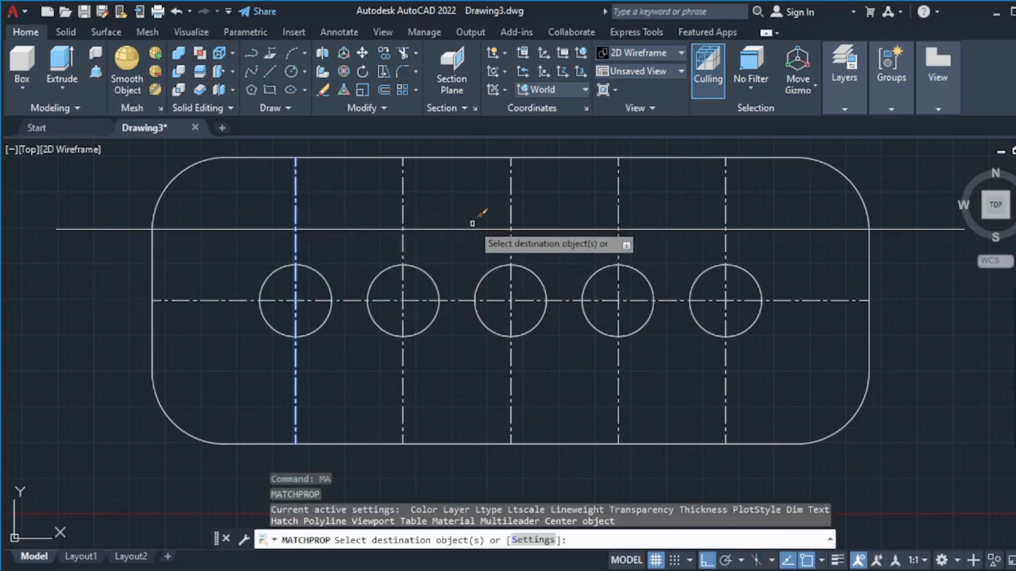
left_click(453, 228)
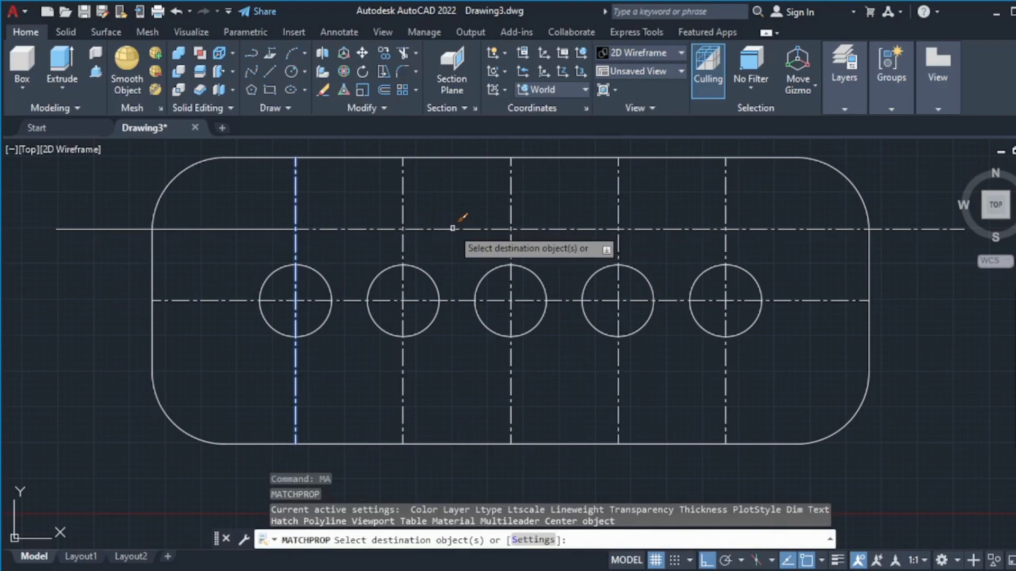
left_click(250, 228)
key("Escape")
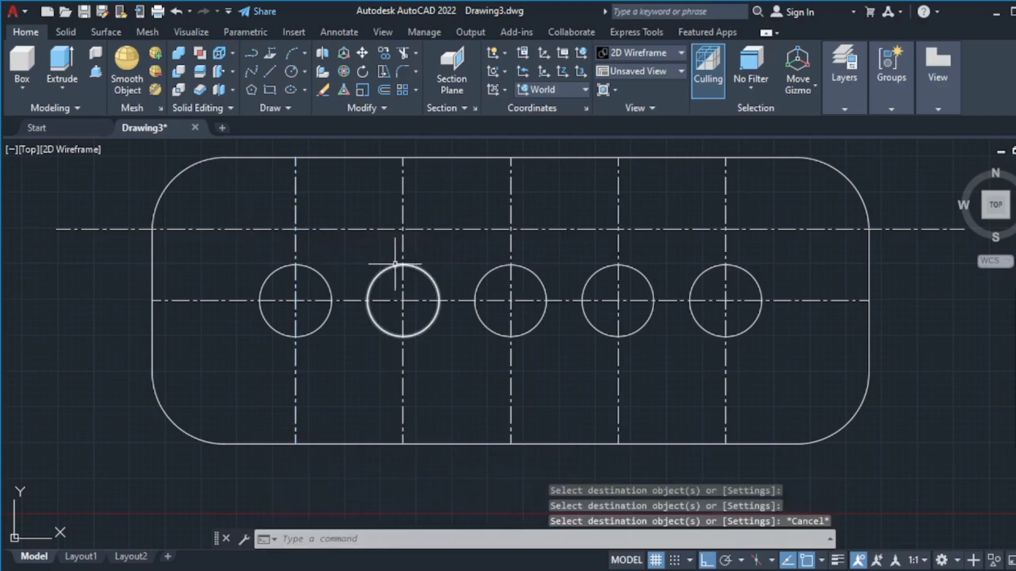
- Join the two collinear horizontal centerline segments above the circles into one line
scroll(408, 225, "down", 2)
scroll(374, 227, "up", 4)
scroll(305, 226, "down", 5)
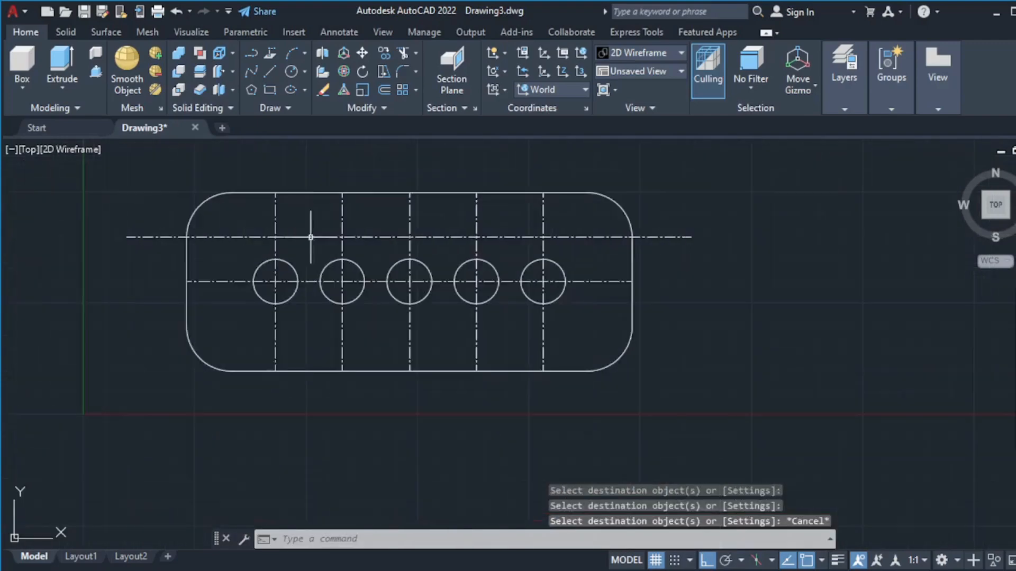
scroll(218, 239, "up", 6)
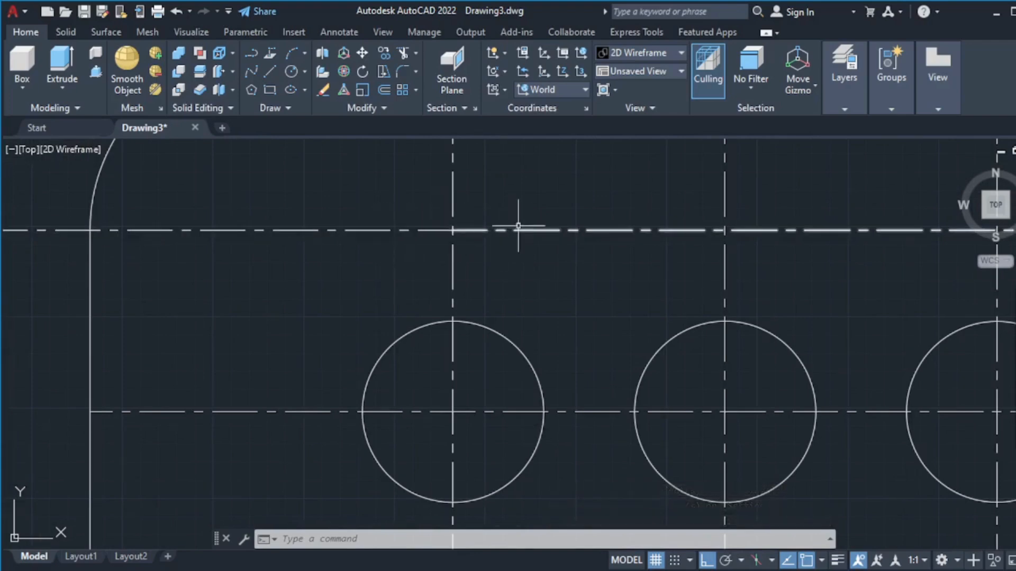
left_click(378, 230)
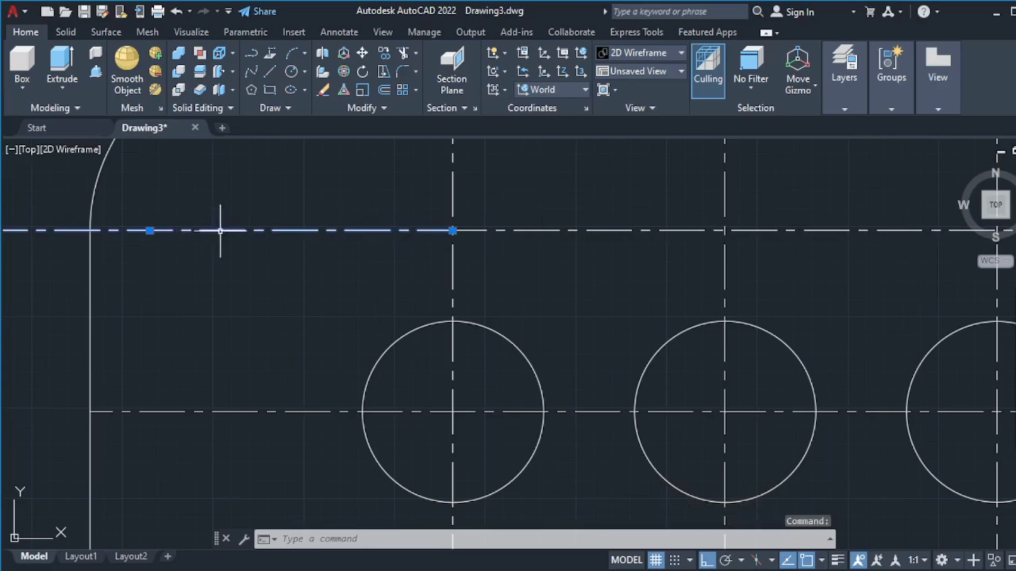
left_click(553, 231)
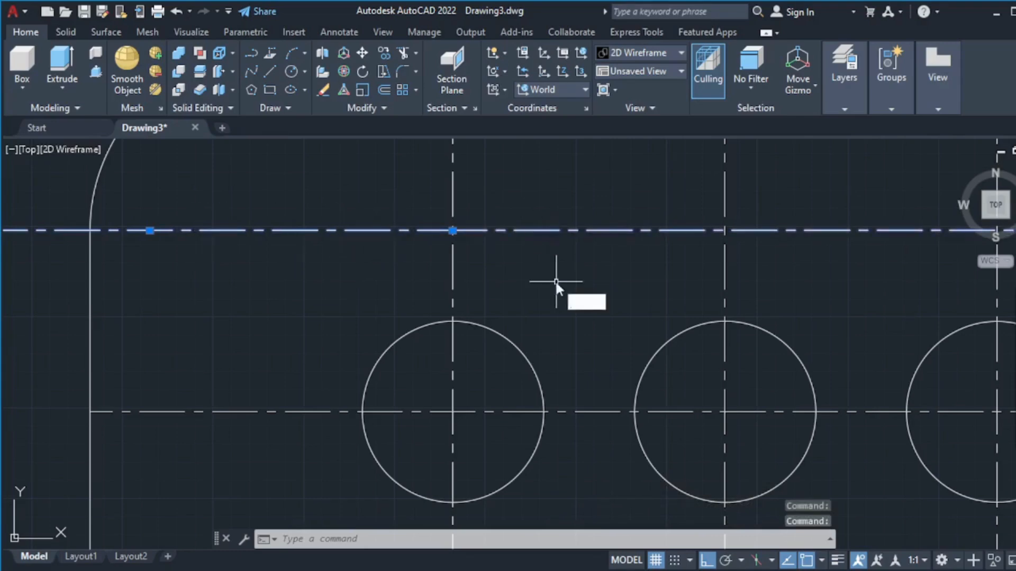
type("JOIN")
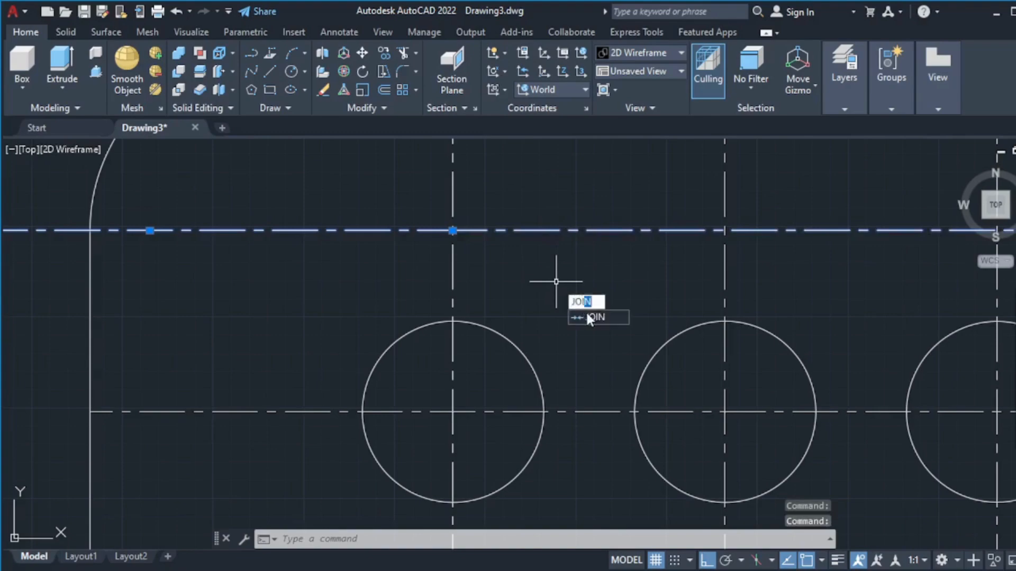
key("Return")
scroll(508, 265, "down", 5)
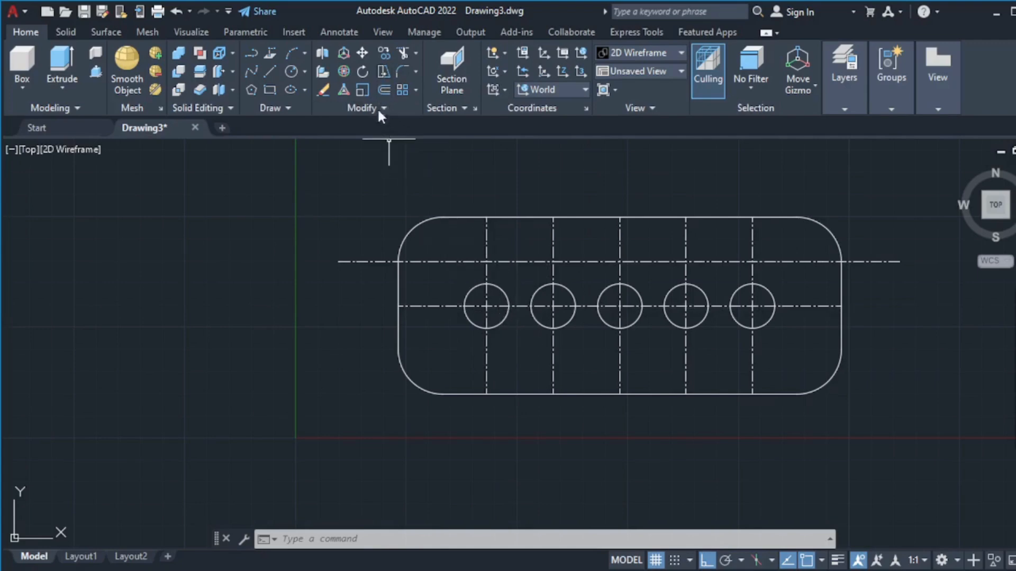
- Offset the joined horizontal centerline 10 mm downward, below the row of circles, and end the Offset command
left_click(380, 91)
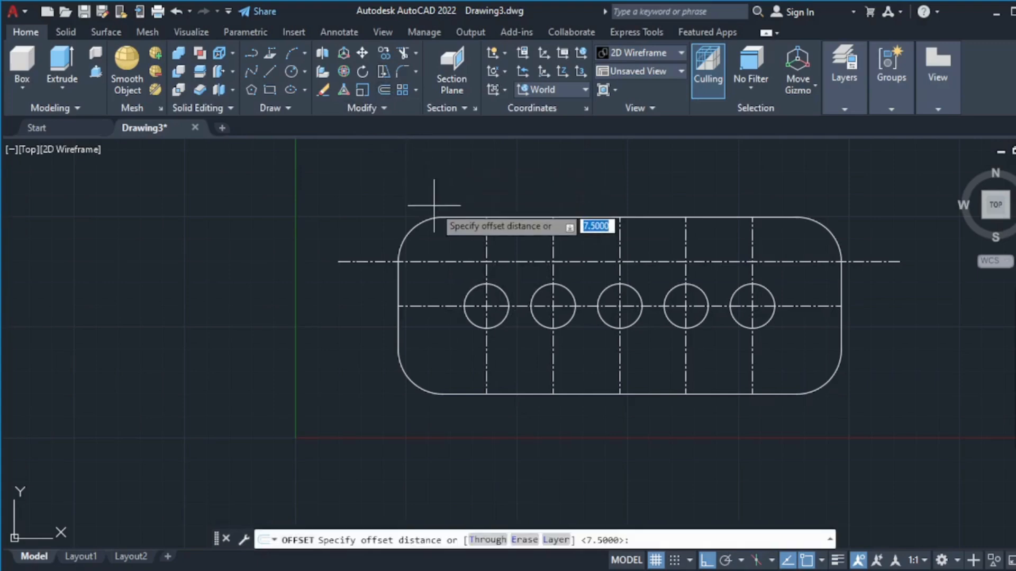
key("BackSpace")
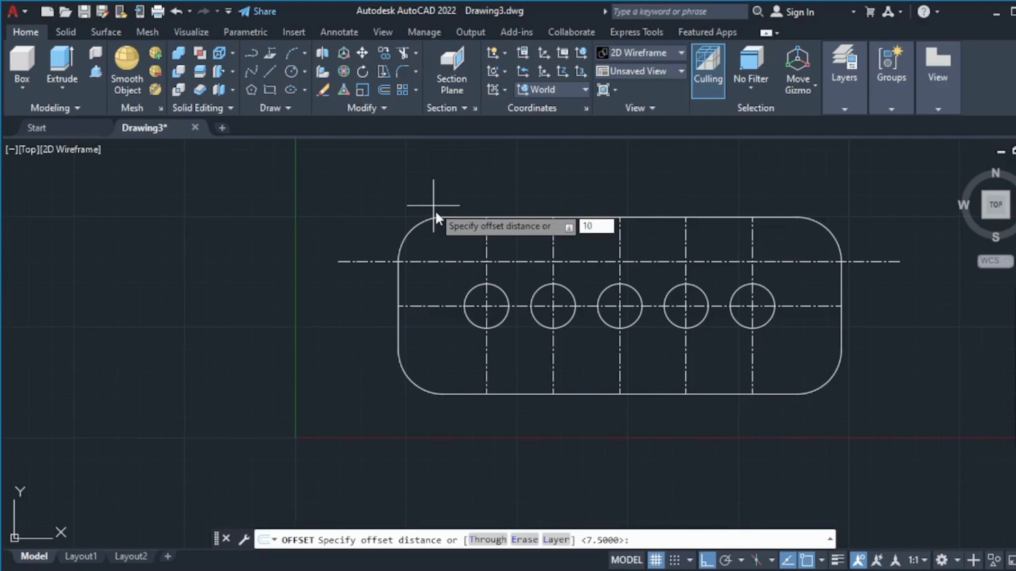
key("Return")
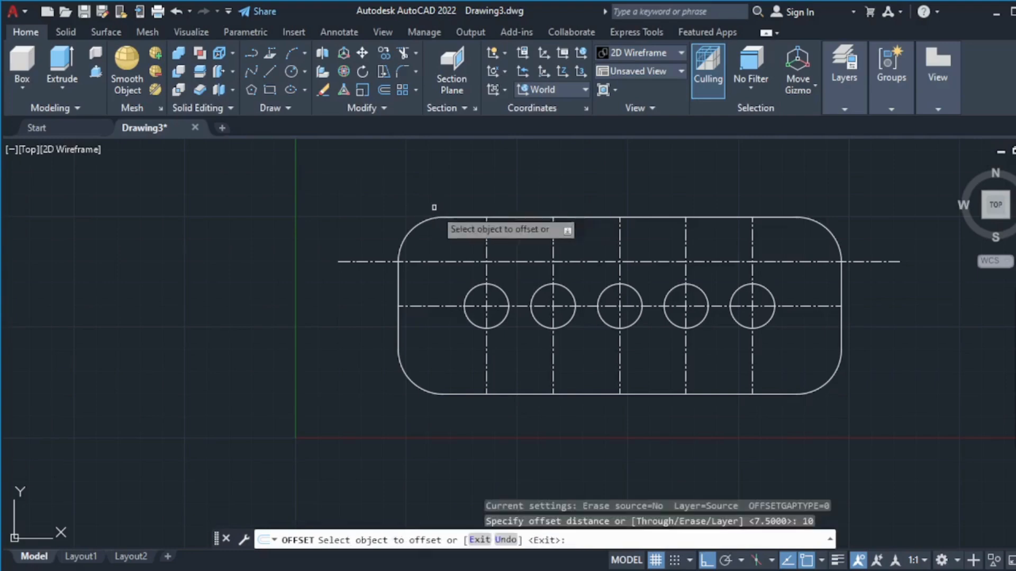
left_click(499, 260)
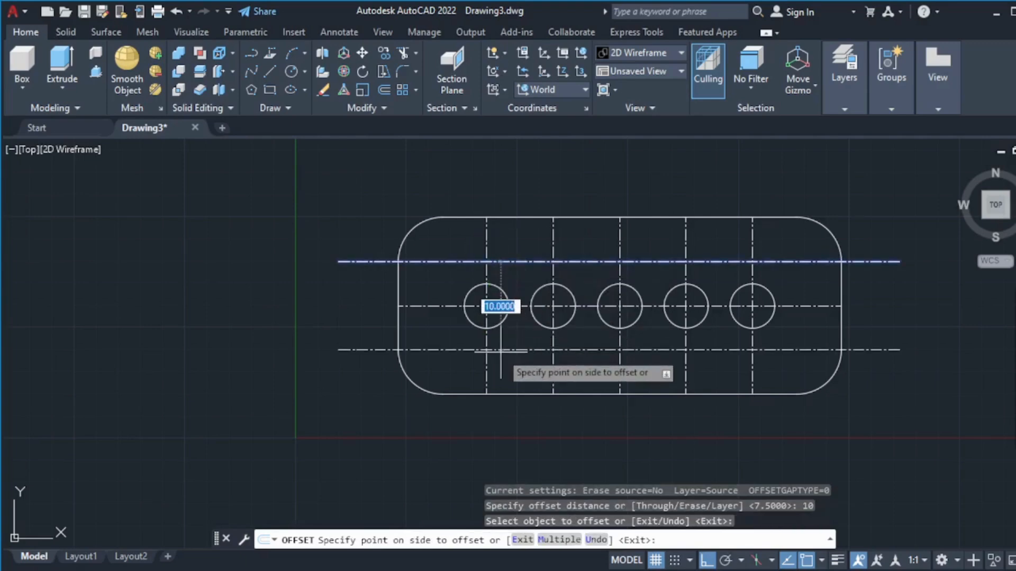
left_click(500, 351)
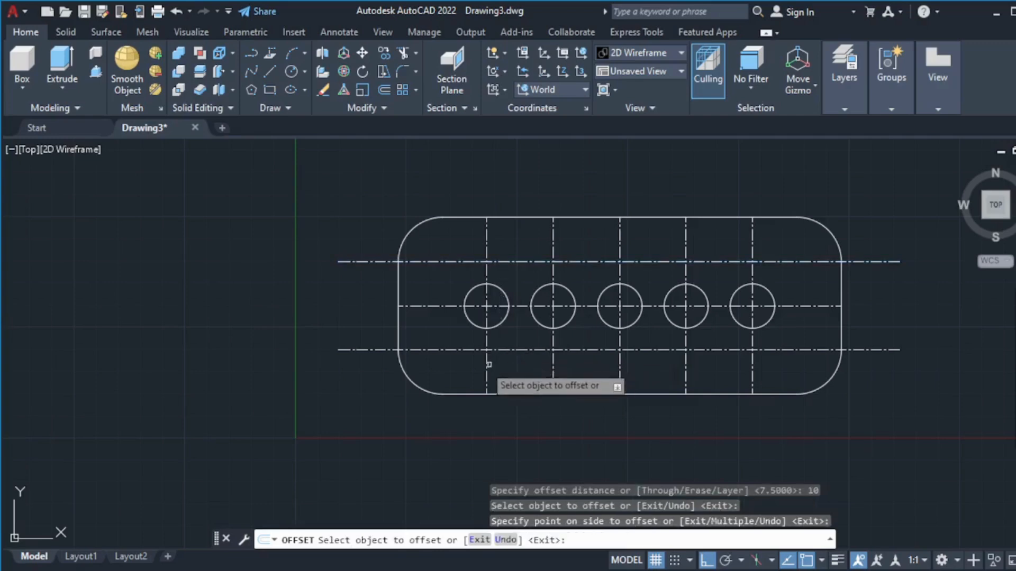
key("Escape")
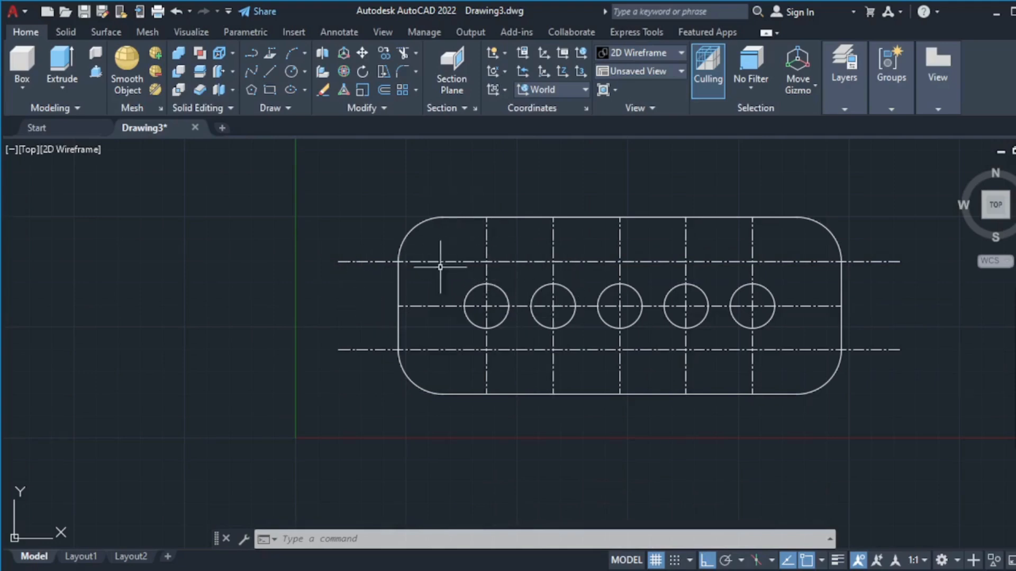
- Switch to the hand sketch image to check the air cooling passages' layout and size, and return to the AutoCAD drawing
mouse_move(461, 569)
left_click(728, 566)
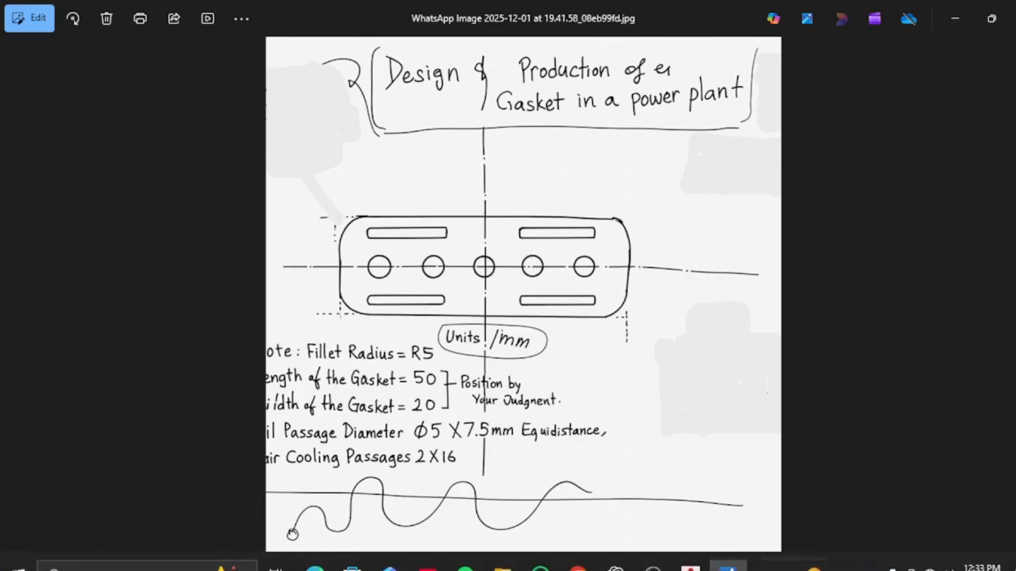
left_click(690, 567)
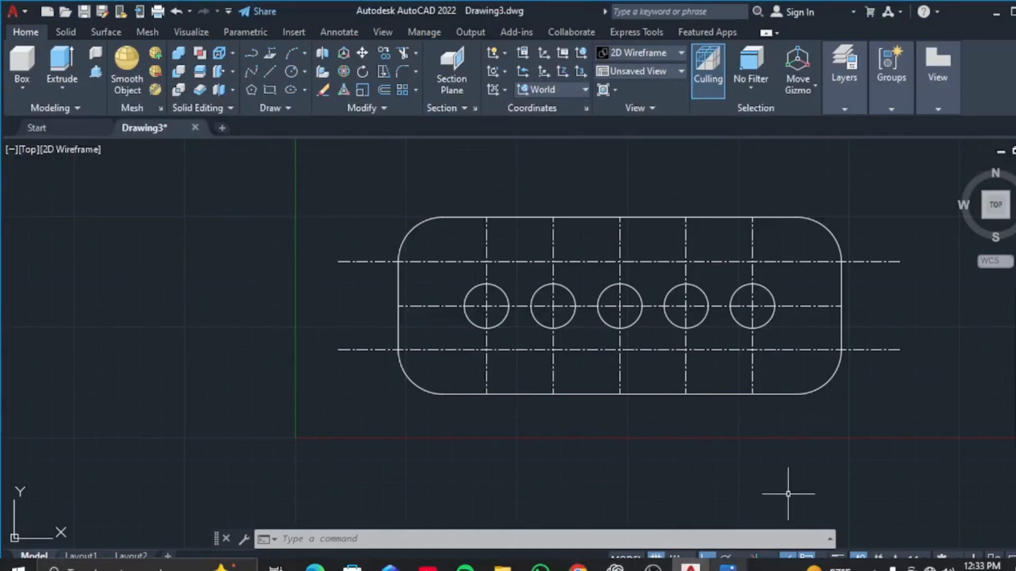
left_click(728, 568)
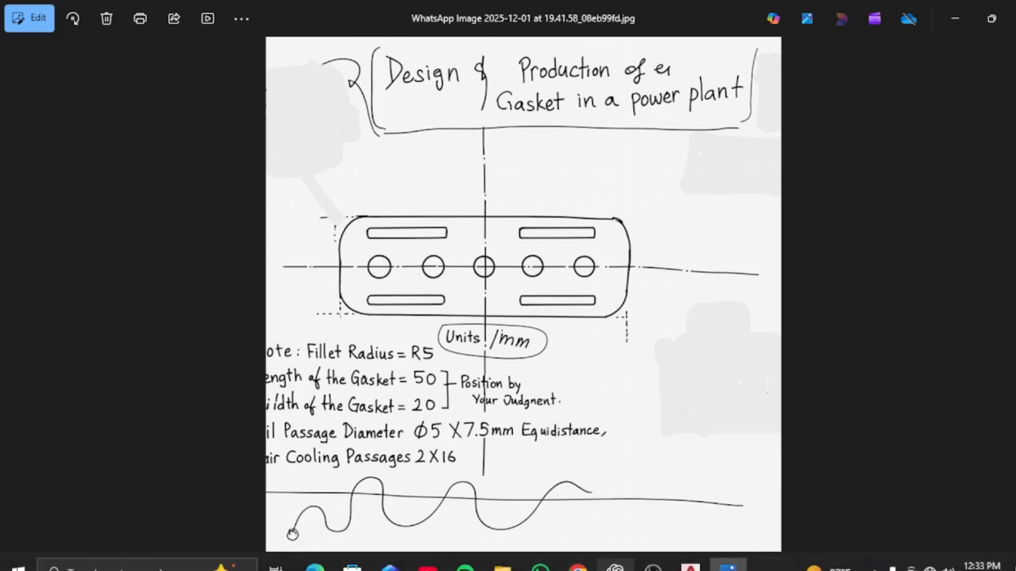
left_click(691, 568)
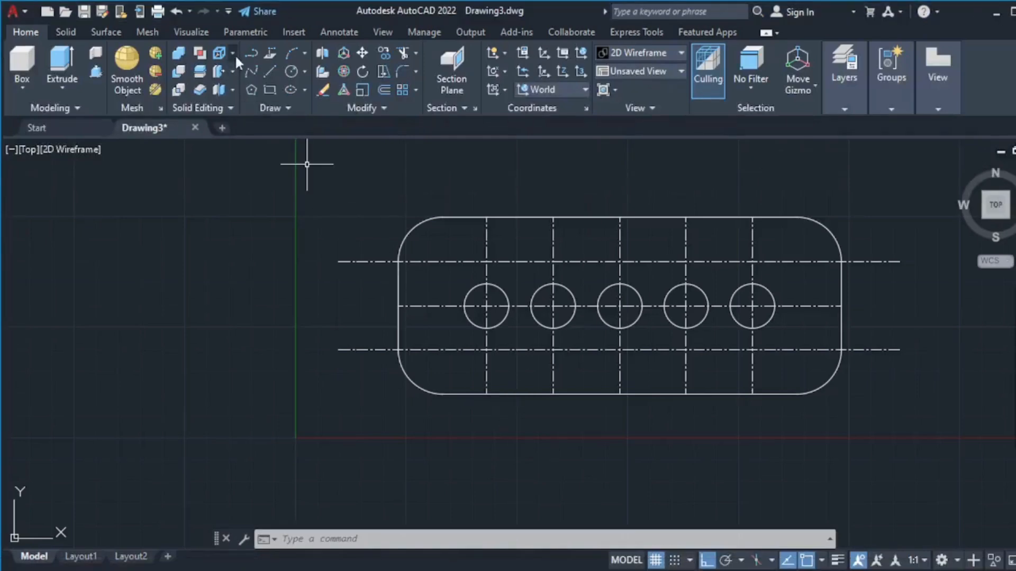
- Draw a 1 mm vertical line upward from the upper-left fillet's center point on the upper horizontal centerline
left_click(272, 69)
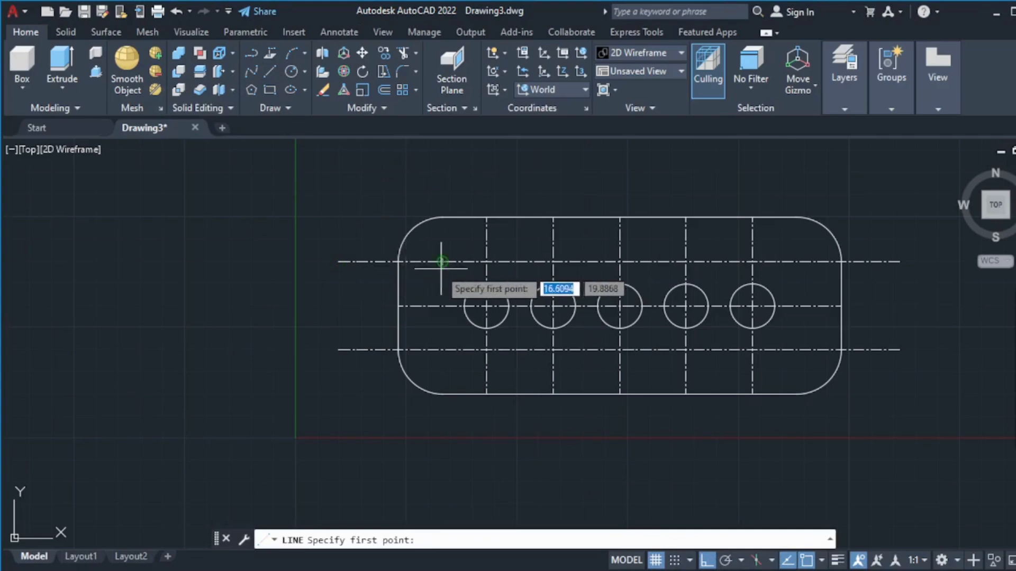
scroll(419, 278, "up", 4)
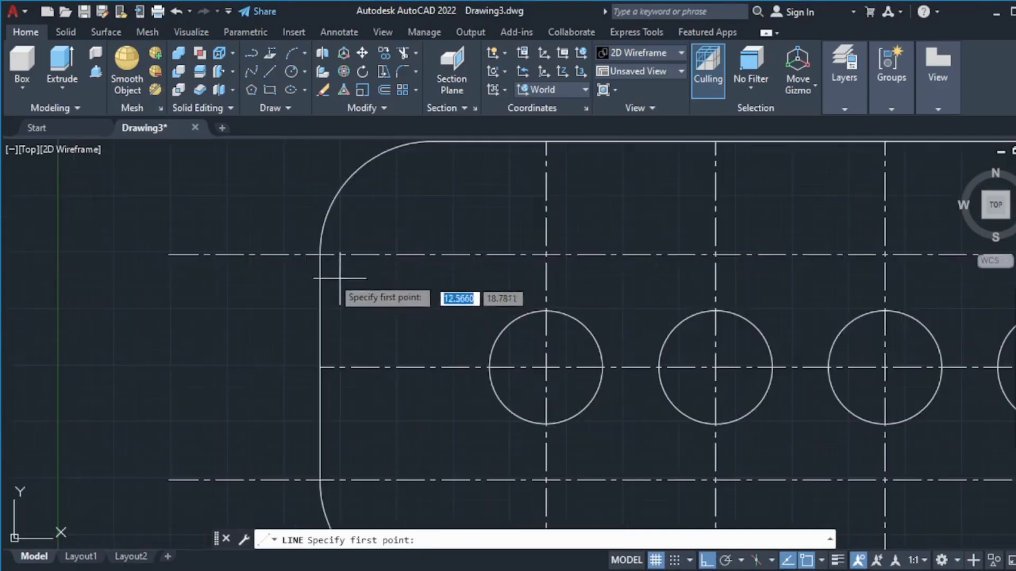
left_click(433, 255)
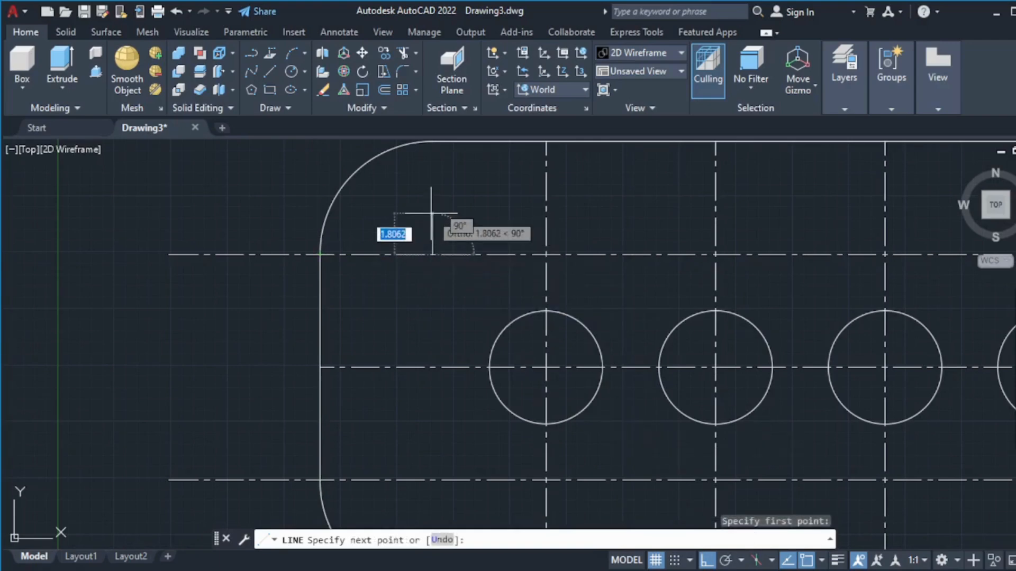
type("1")
key("Return")
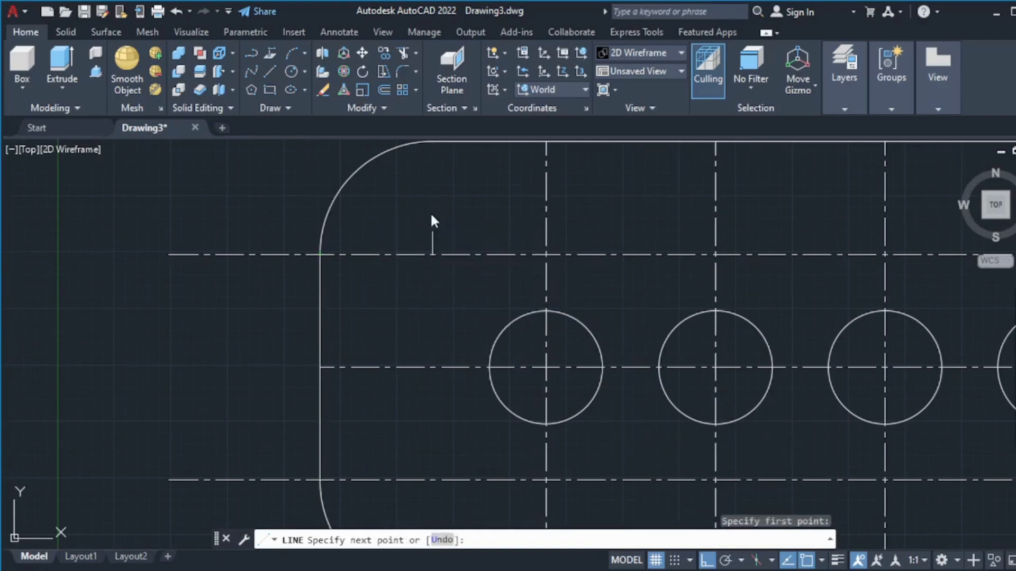
key("Escape")
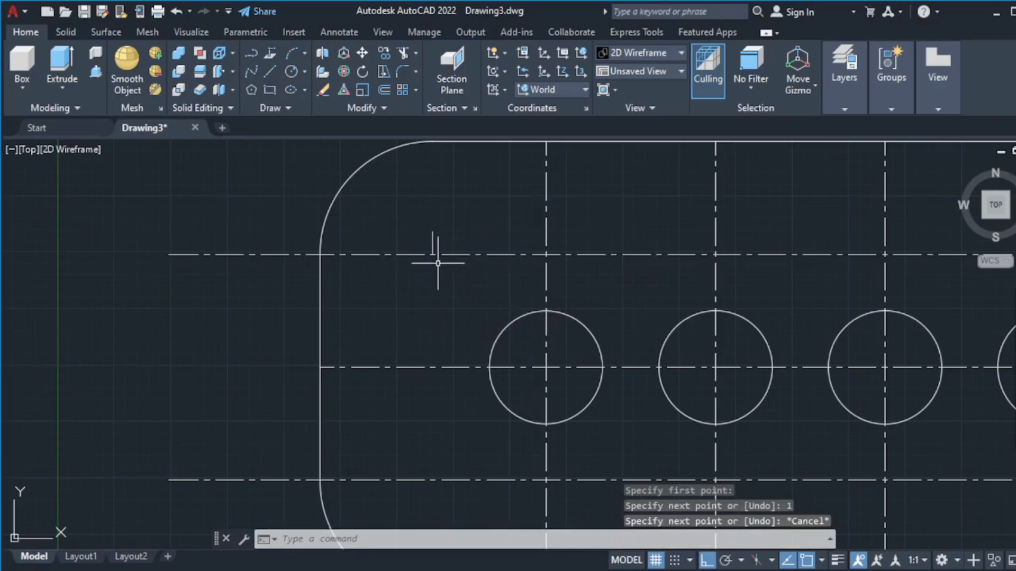
- Complete a 16 x 2 mm rectangle on the upper centerline with lines 1 mm down, 16 mm right, 2 mm up and back to the existing segment
key("Return")
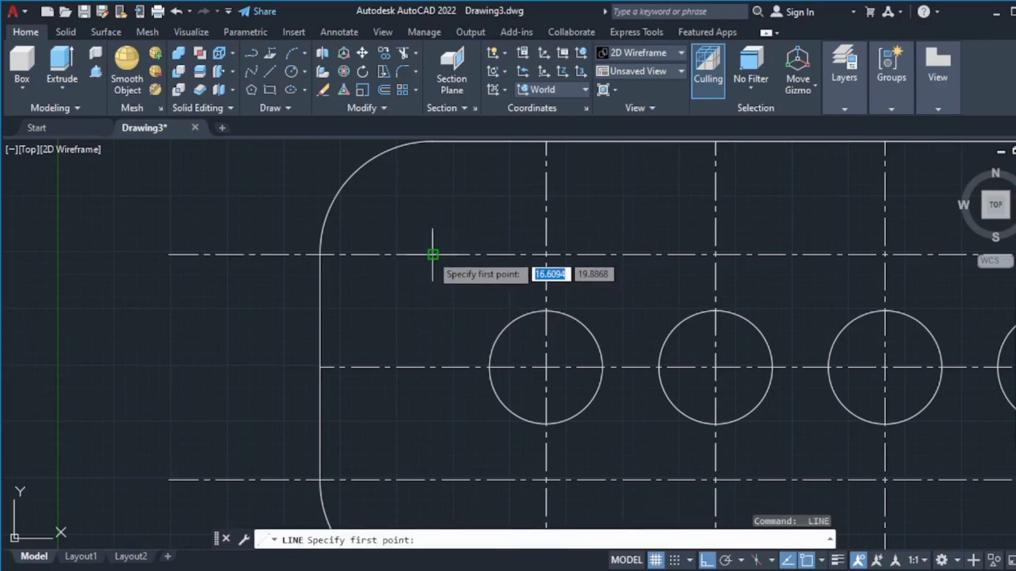
left_click(433, 255)
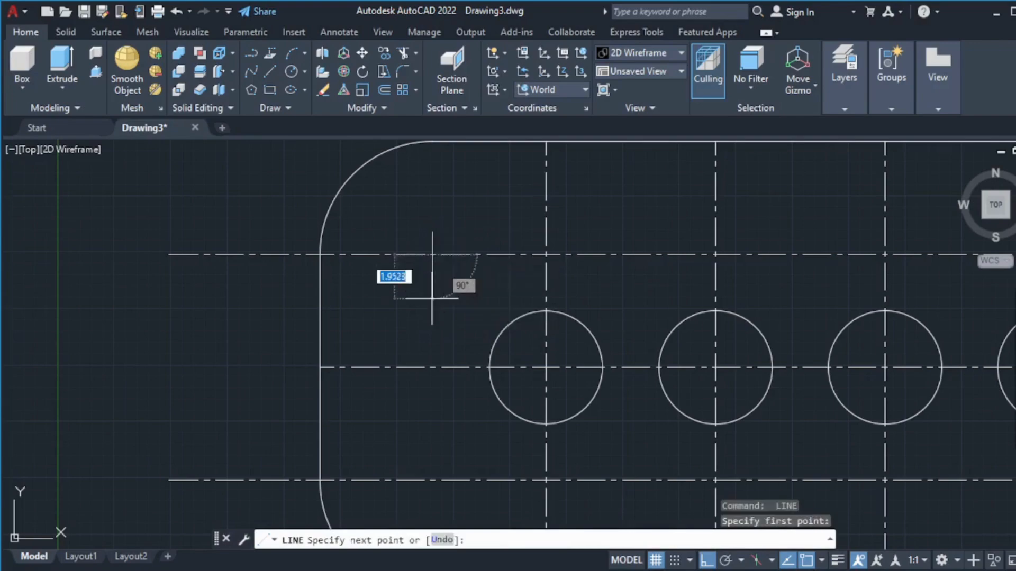
type("1")
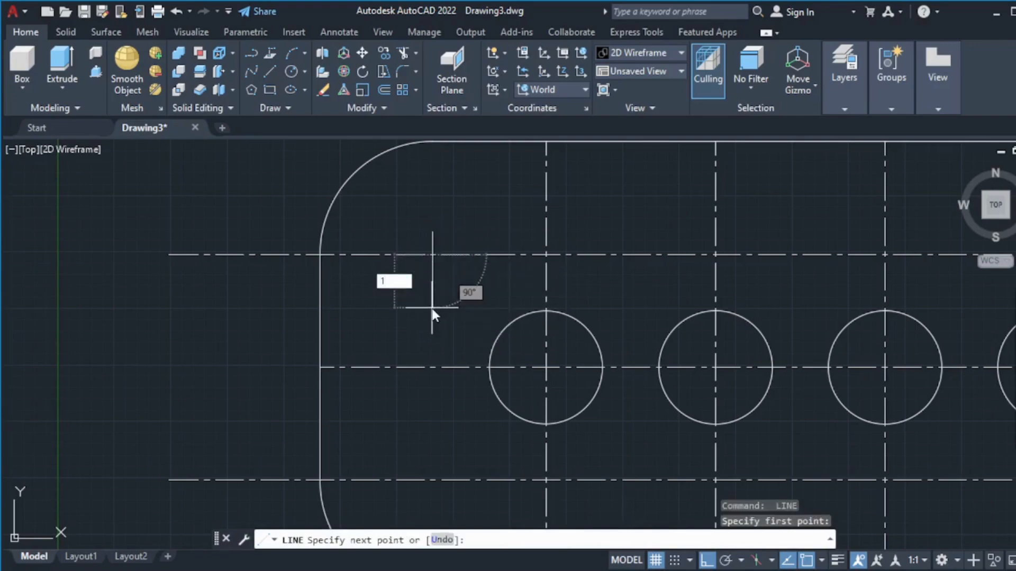
key("Return")
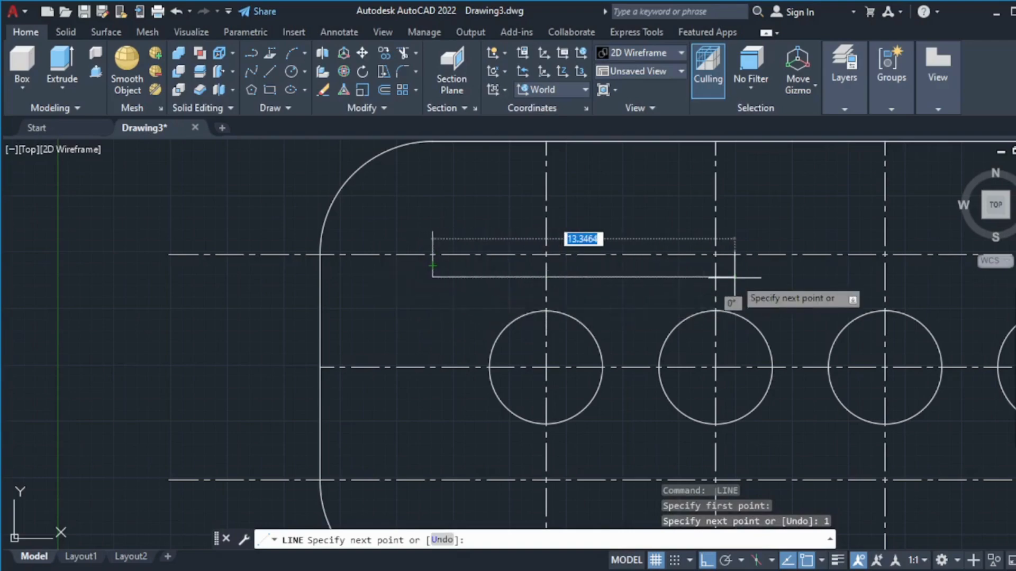
type("16")
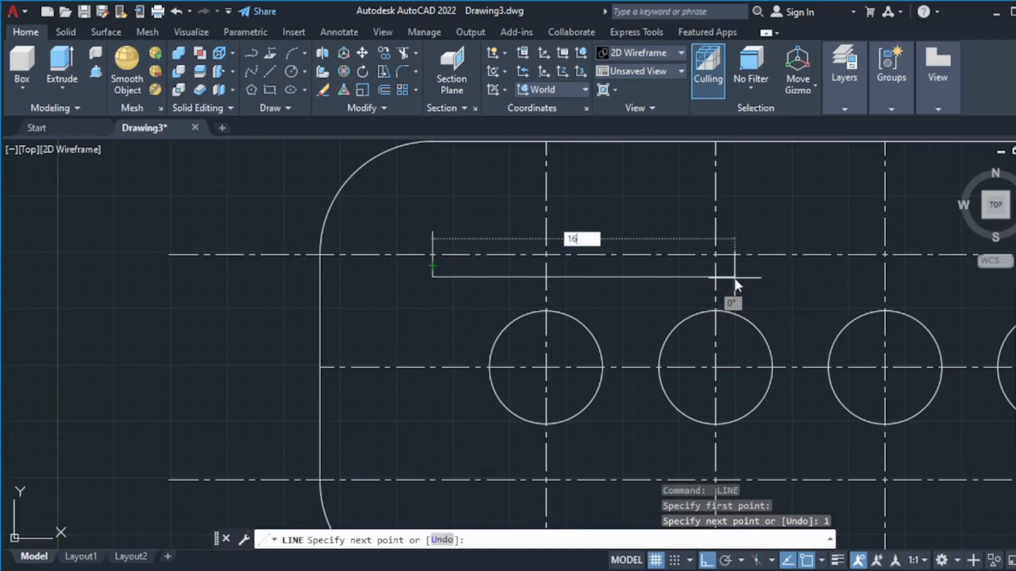
key("Return")
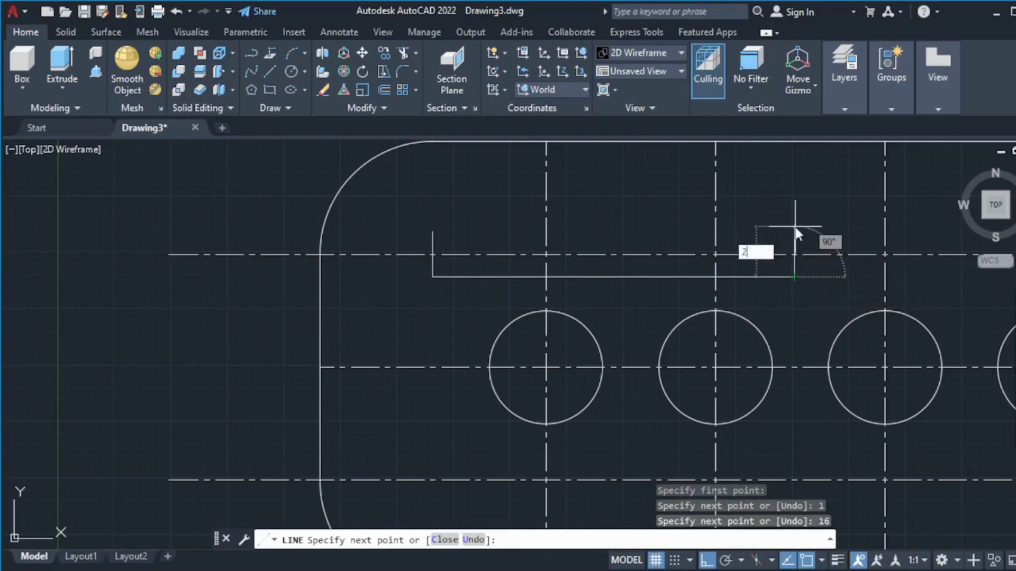
key("Return")
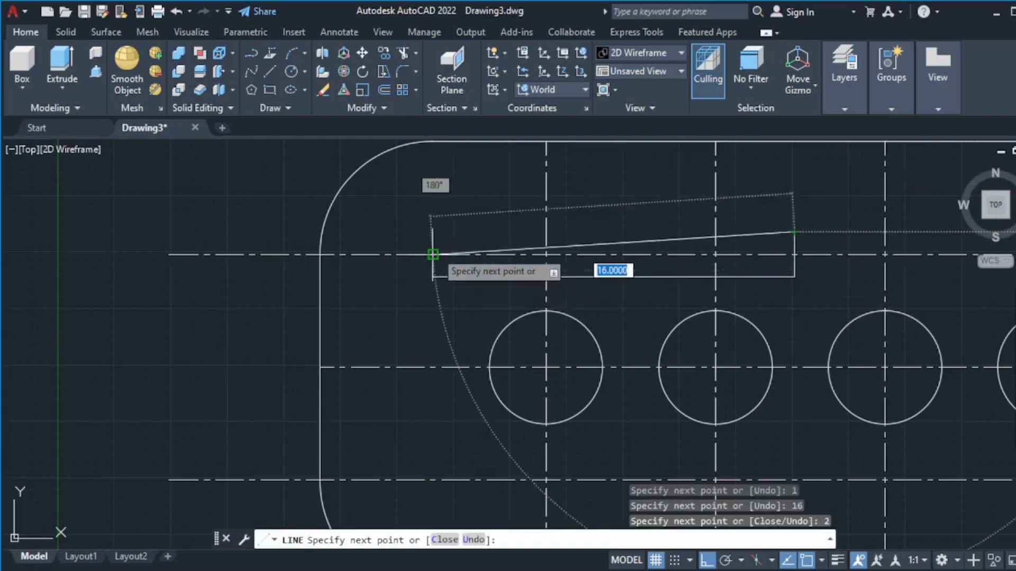
left_click(433, 232)
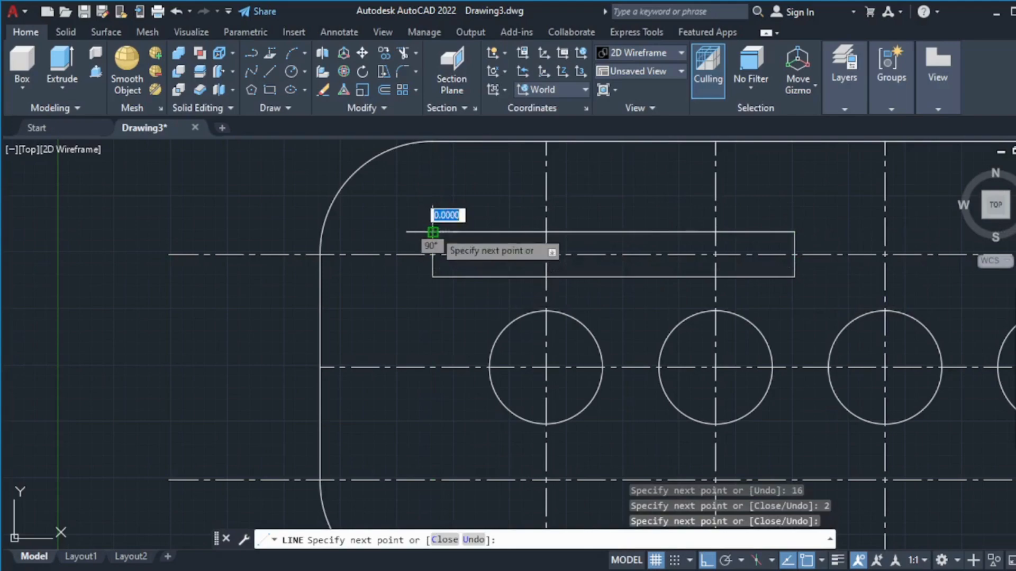
key("Escape")
- Switch to the hand sketch image to check the shape and placement of the air cooling passages, and return to the AutoCAD drawing
scroll(600, 318, "down", 4)
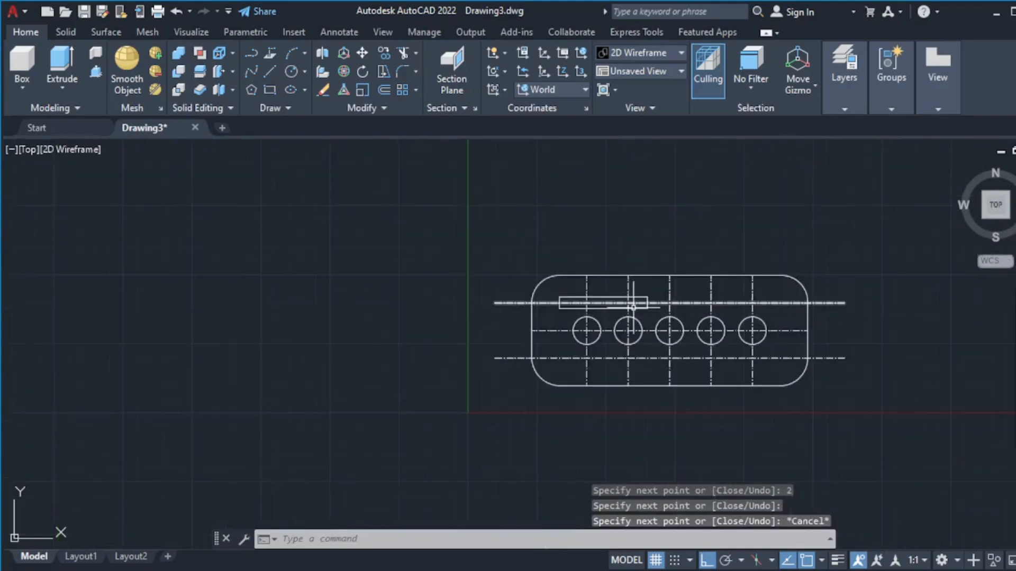
scroll(635, 350, "up", 2)
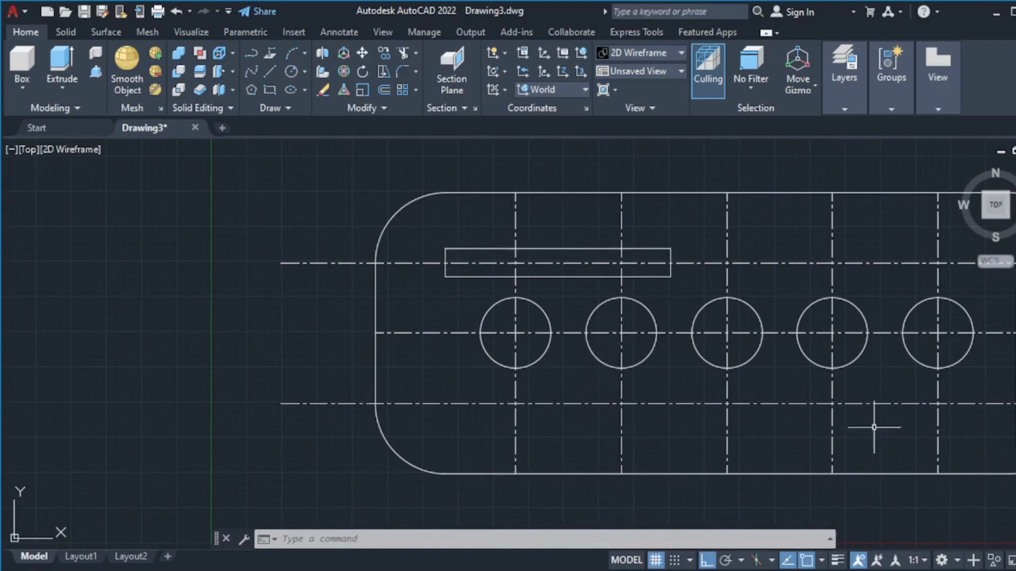
scroll(528, 277, "up", 4)
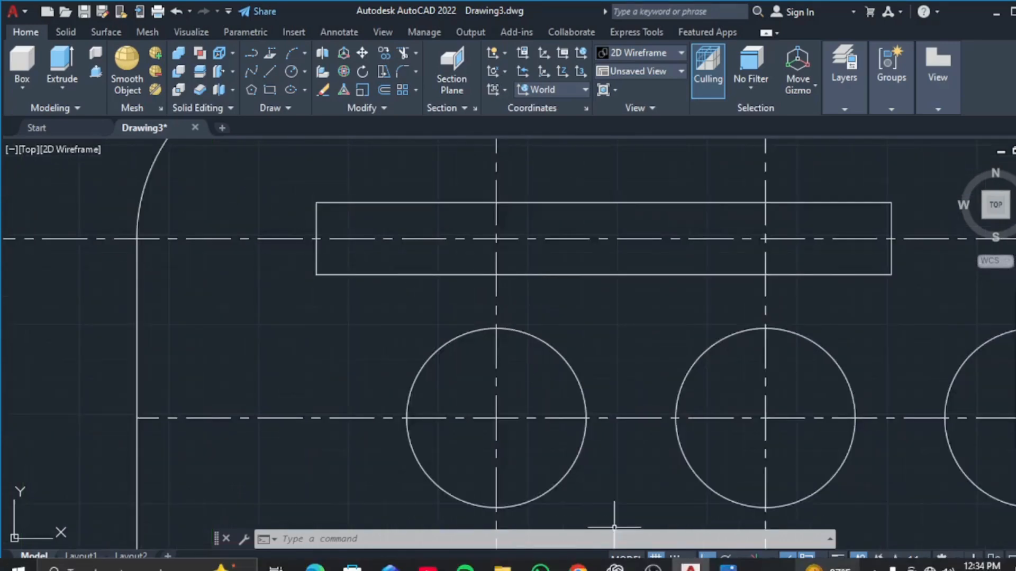
left_click(728, 567)
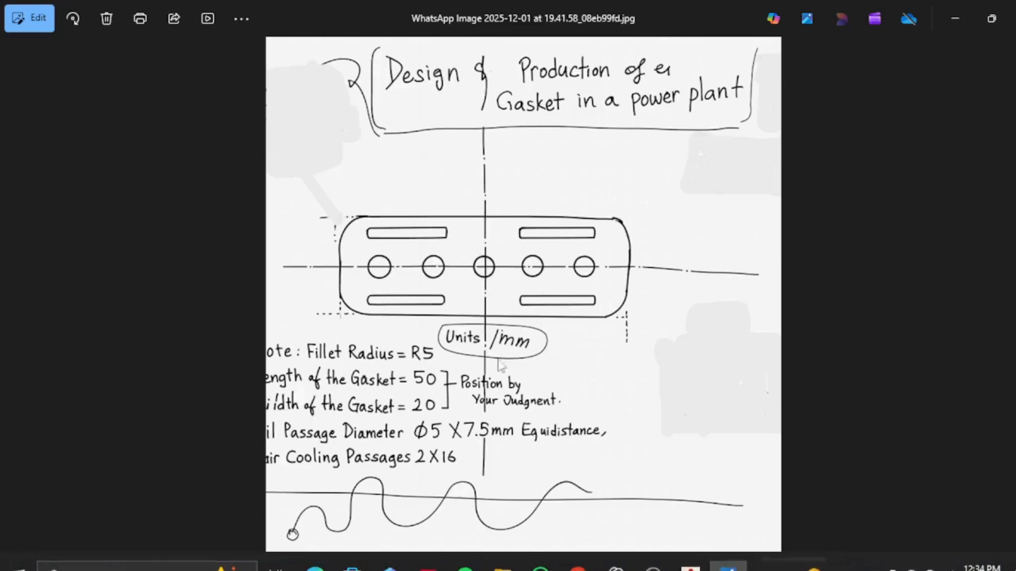
scroll(382, 241, "up", 4)
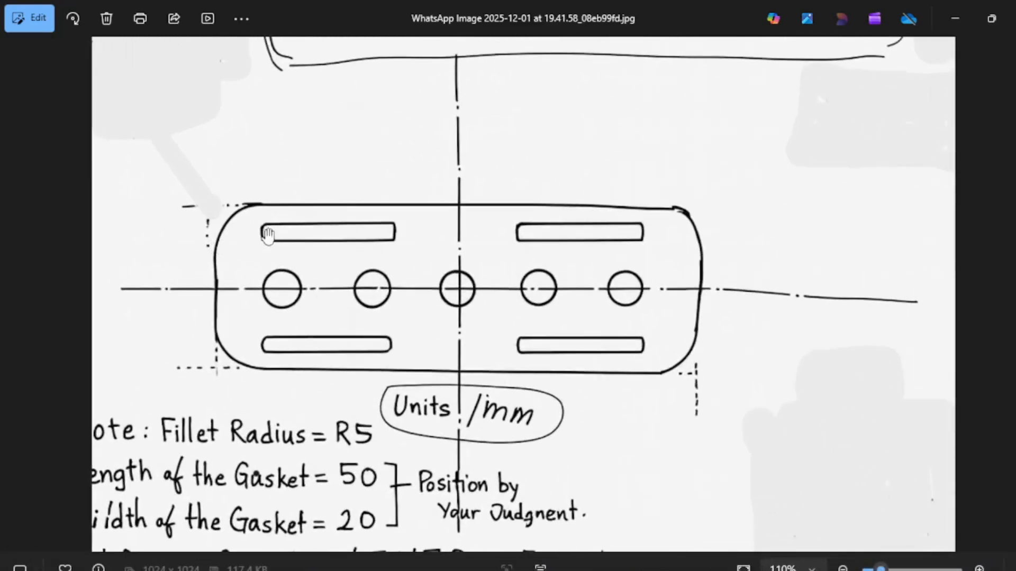
scroll(314, 243, "down", 4)
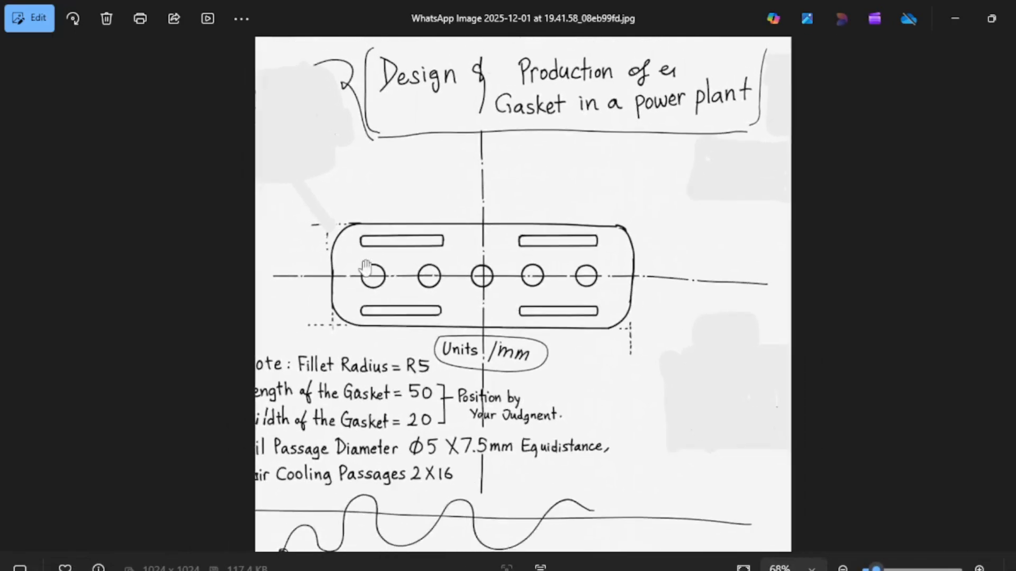
scroll(366, 269, "up", 5)
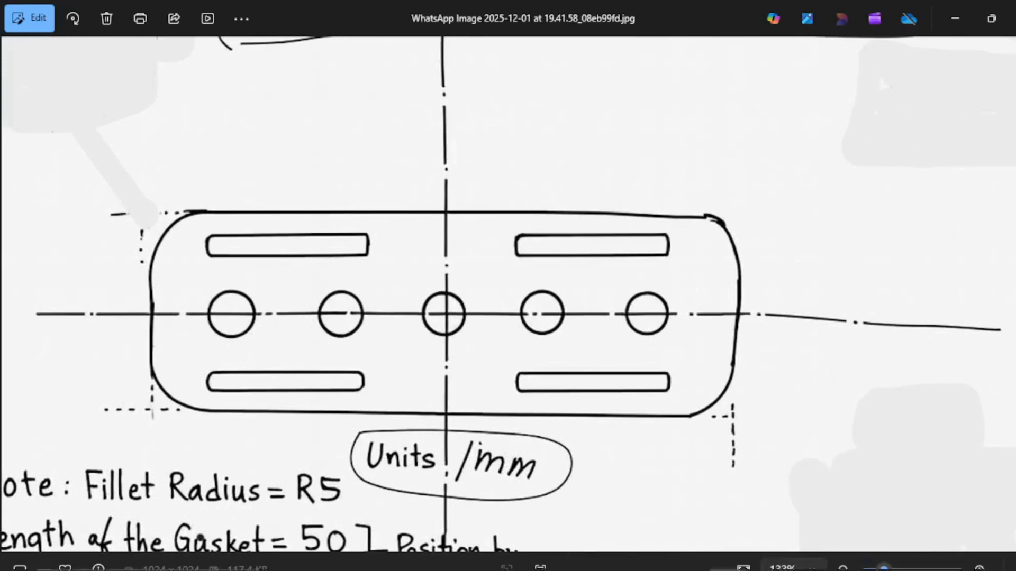
left_click(691, 568)
scroll(479, 391, "down", 8)
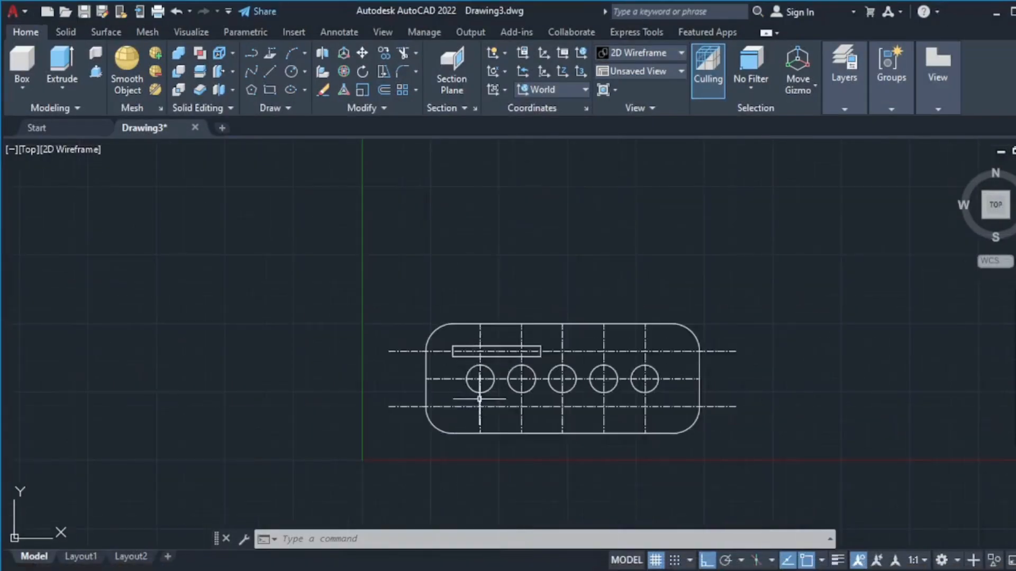
- Enter a Fillet radius of 2 mm, correct it to 1 mm, and round the upper-left corner of the 16 x 2 mm rectangle
scroll(473, 365, "up", 6)
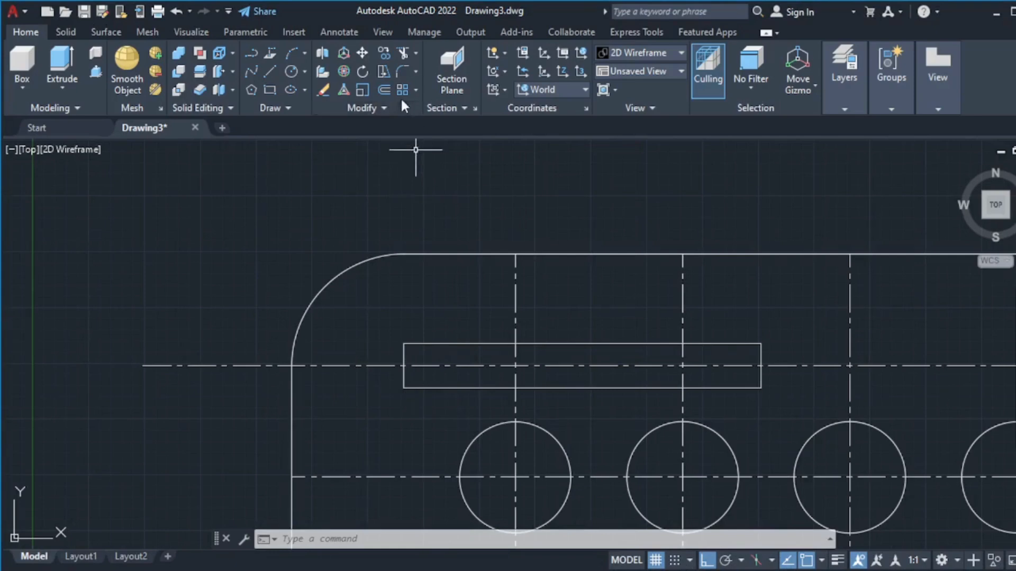
left_click(403, 70)
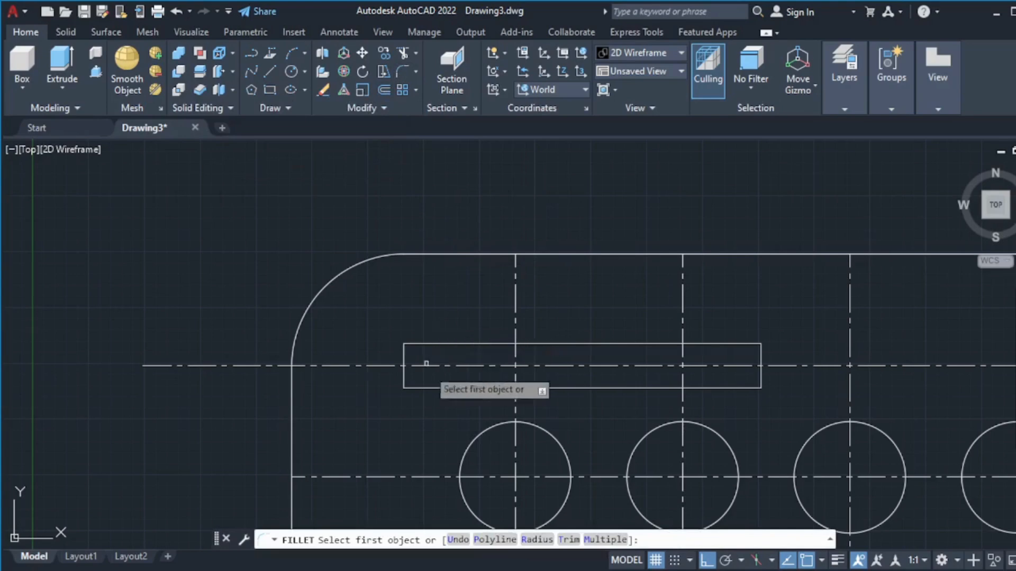
left_click(537, 540)
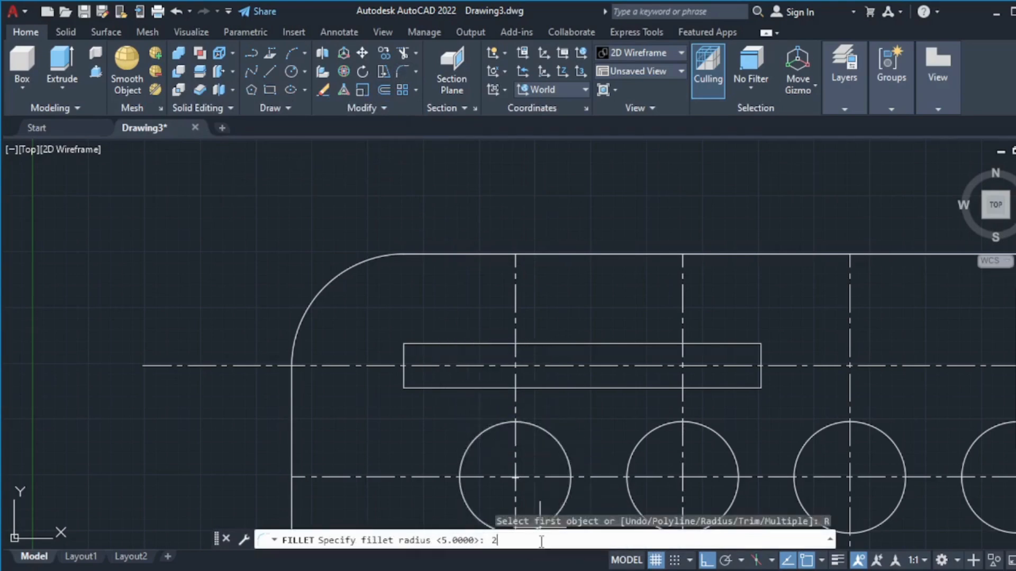
type("2")
key("Return")
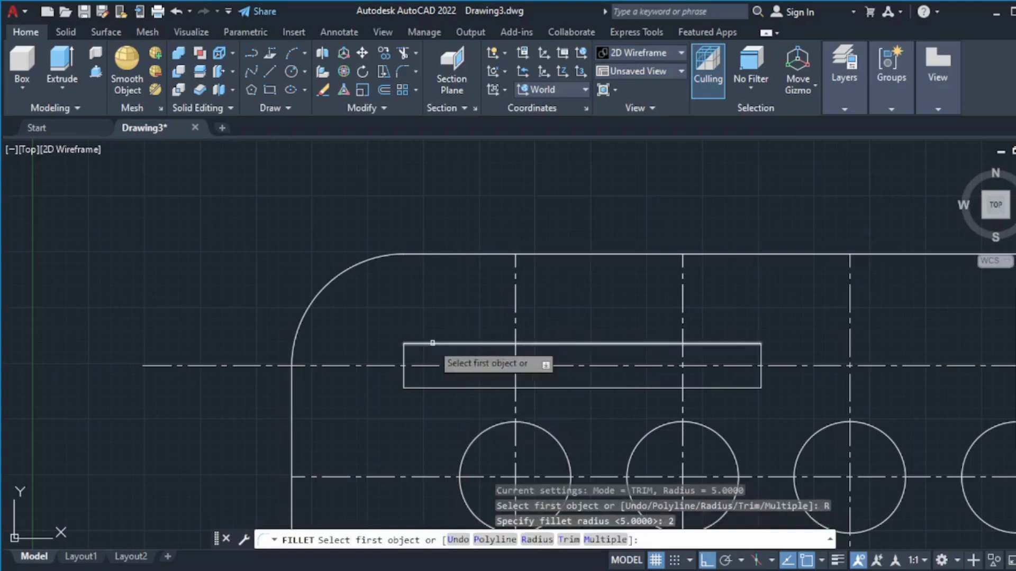
scroll(411, 355, "up", 5)
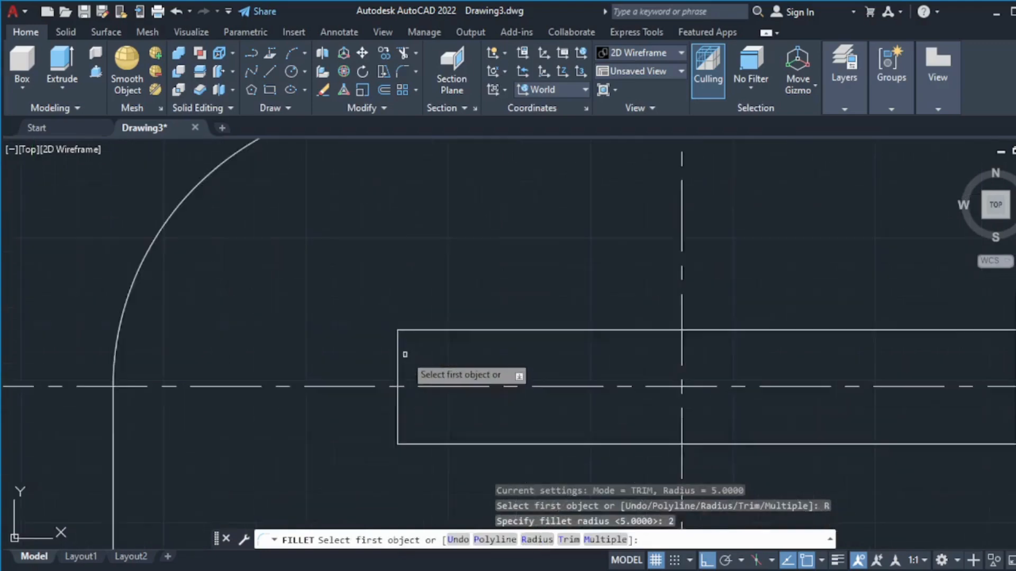
left_click(394, 354)
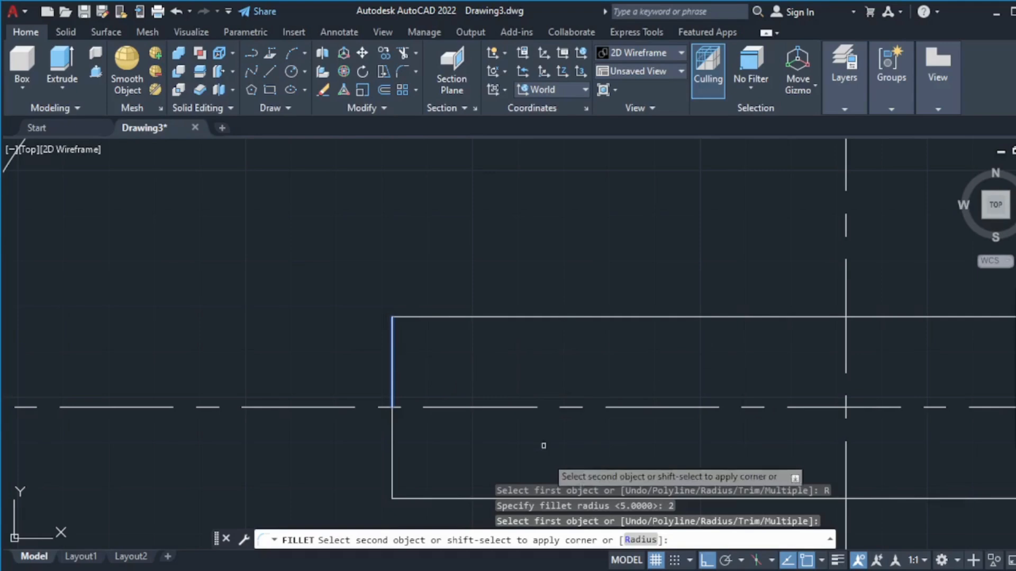
left_click(640, 540)
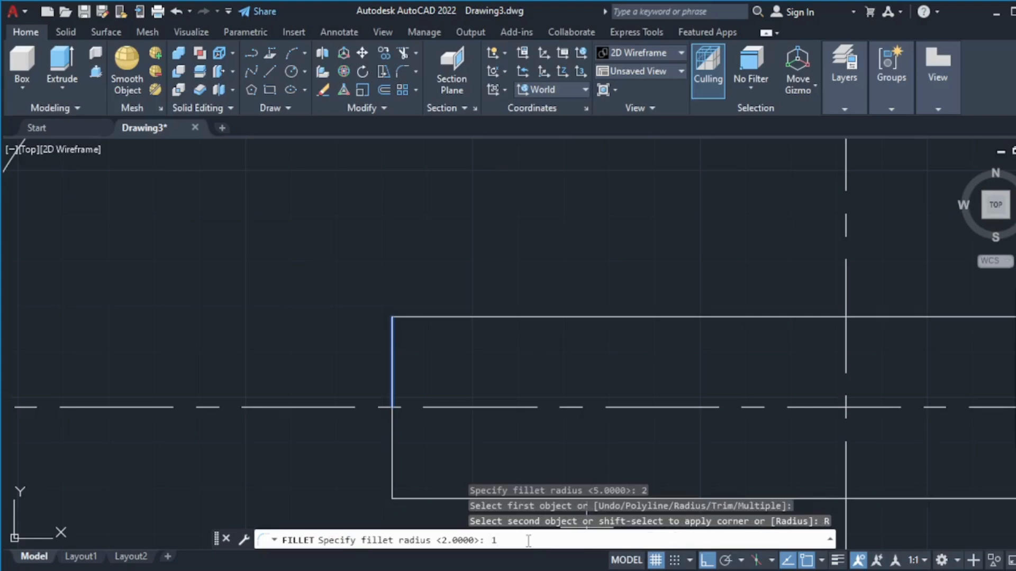
key("Return")
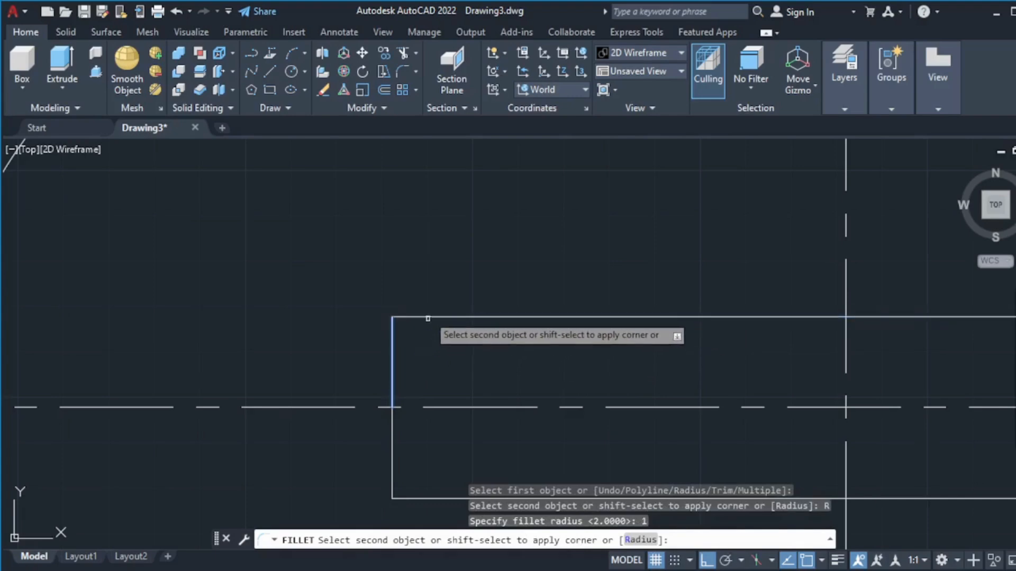
left_click(424, 317)
scroll(425, 314, "down", 8)
scroll(426, 317, "up", 6)
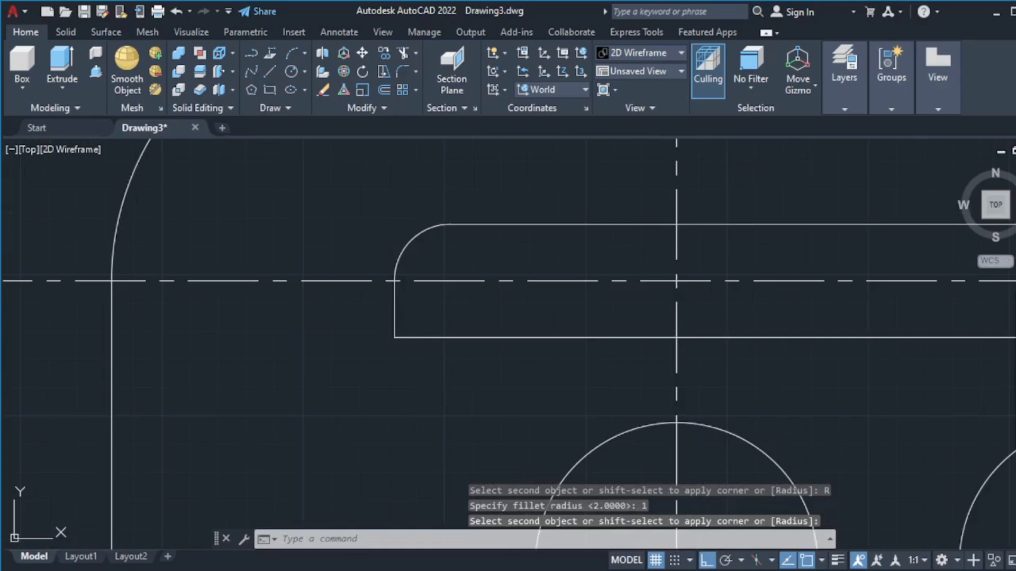
- Fillet the rectangle's lower-left corner with the same 1 mm radius
key("space")
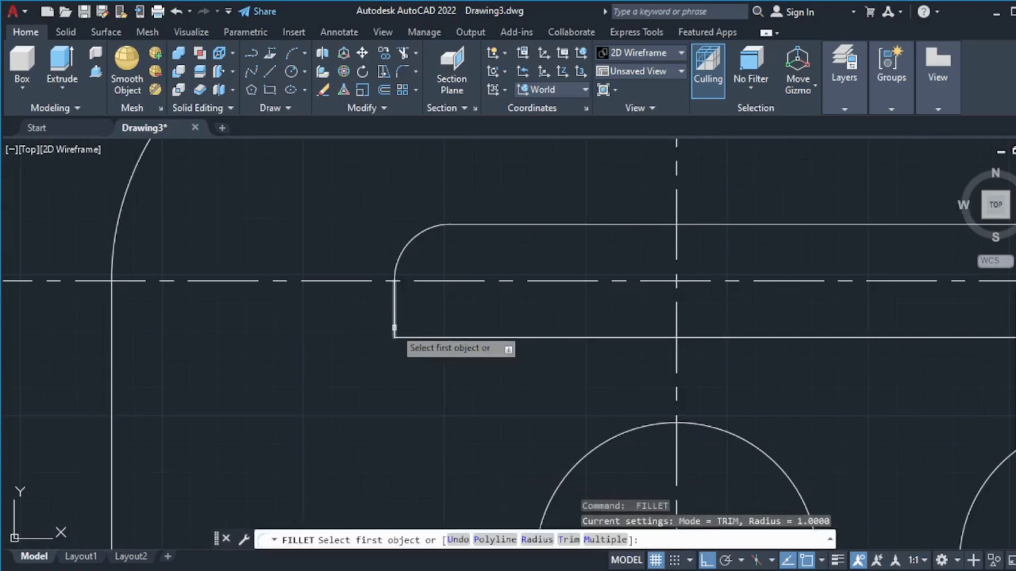
left_click(394, 328)
left_click(431, 337)
scroll(550, 316, "down", 6)
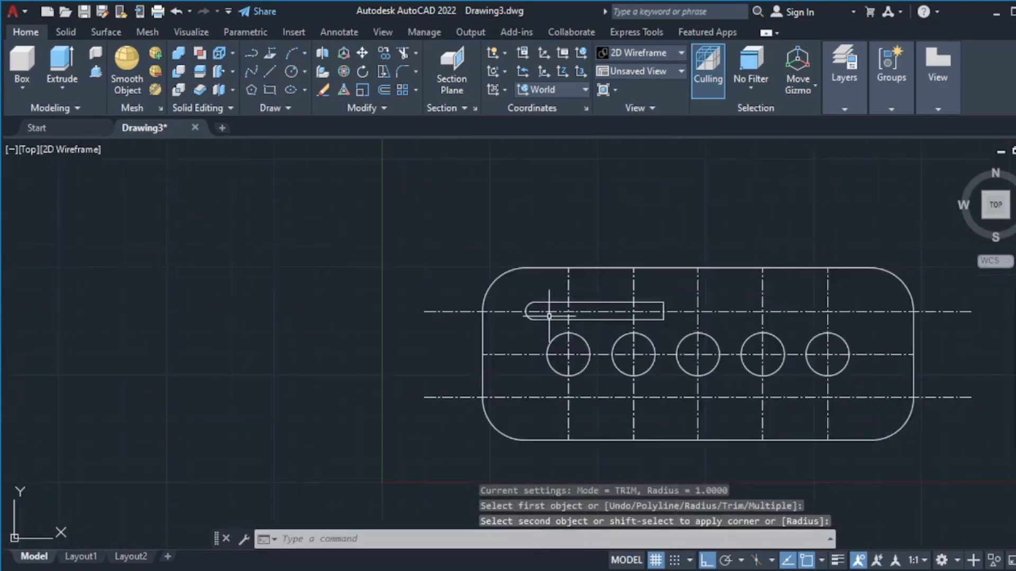
- Fillet the upper-right and lower-right corners of the rectangle with the 1 mm radius to finish the rounded slot
scroll(549, 316, "up", 6)
key("space")
scroll(661, 291, "up", 2)
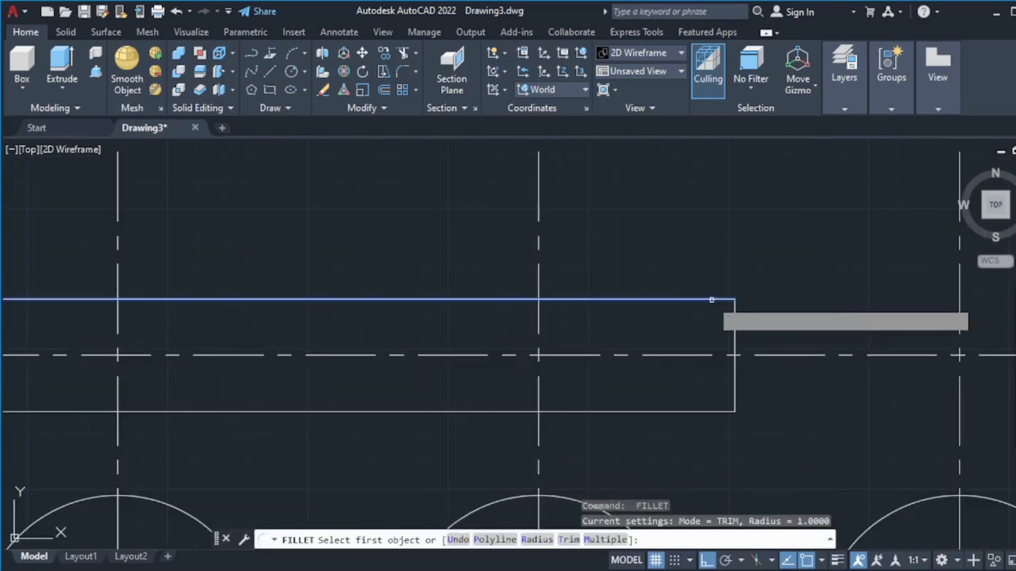
left_click(712, 300)
left_click(735, 320)
key("space")
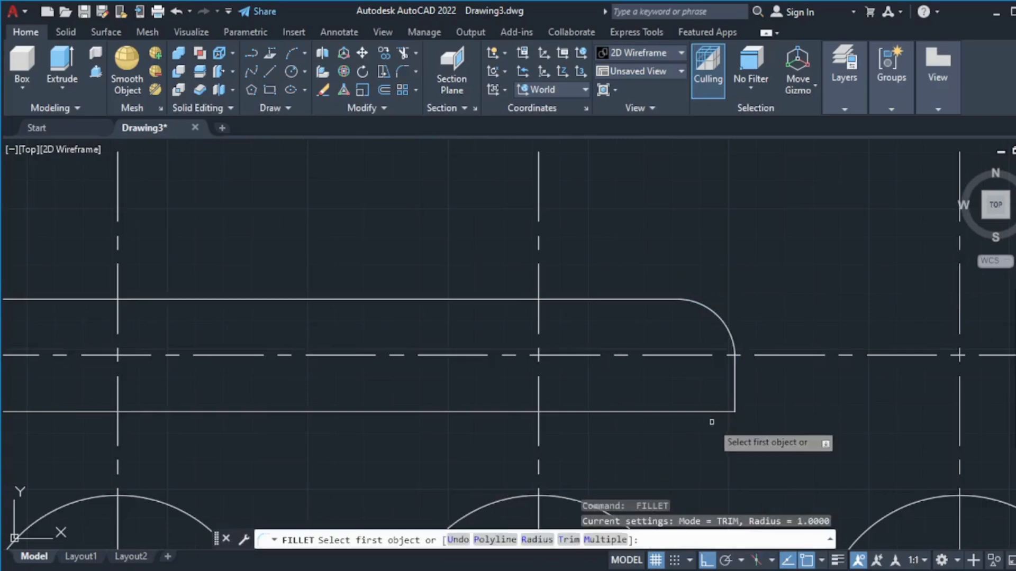
left_click(711, 411)
left_click(734, 382)
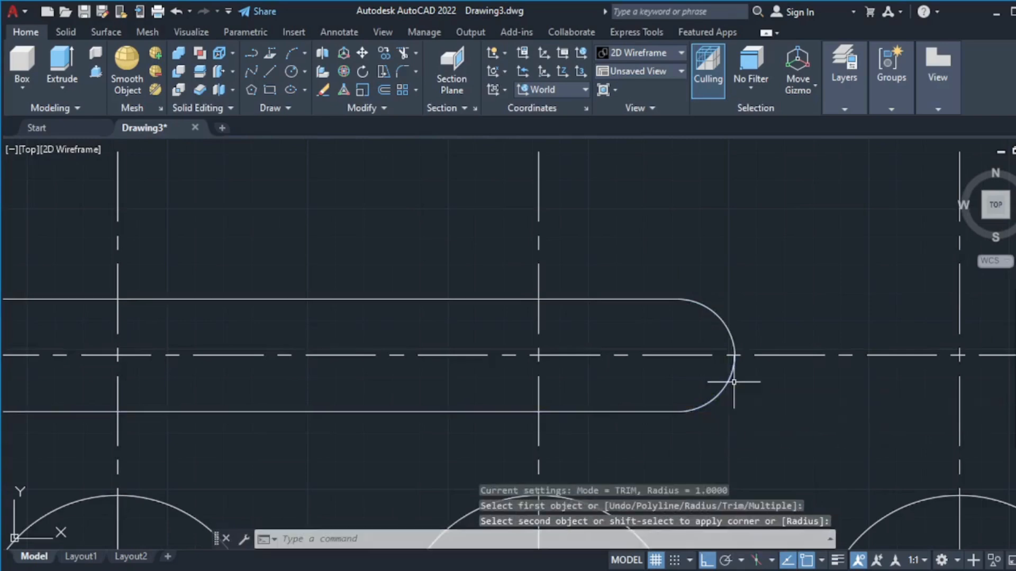
scroll(734, 382, "down", 8)
scroll(635, 381, "up", 4)
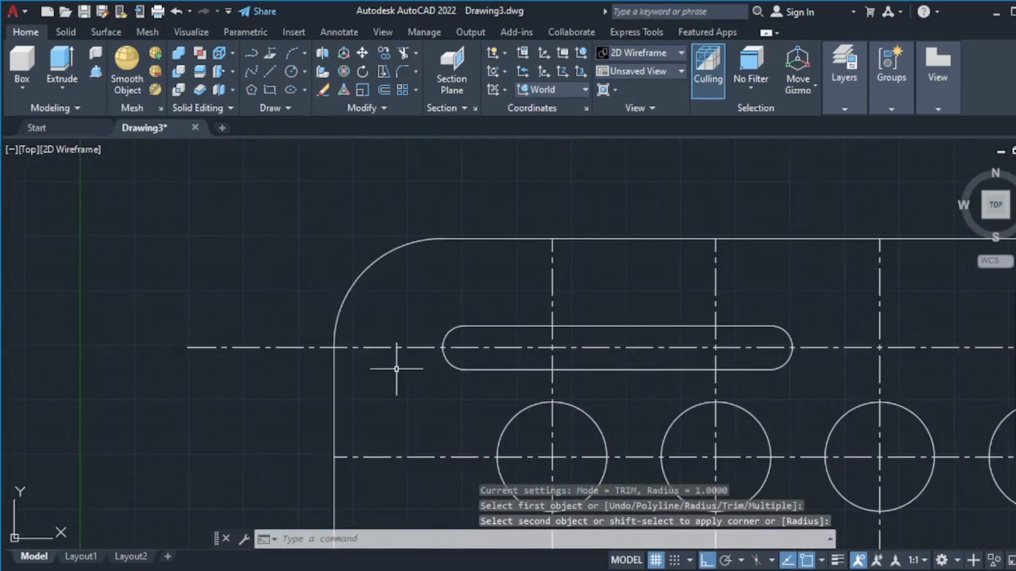
scroll(601, 339, "down", 4)
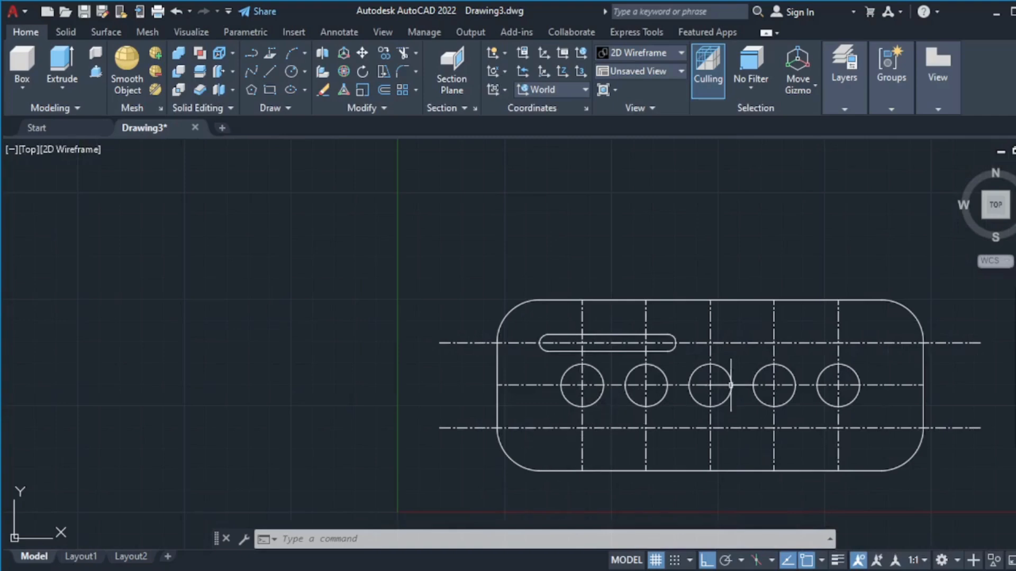
scroll(607, 356, "up", 2)
scroll(607, 355, "up", 2)
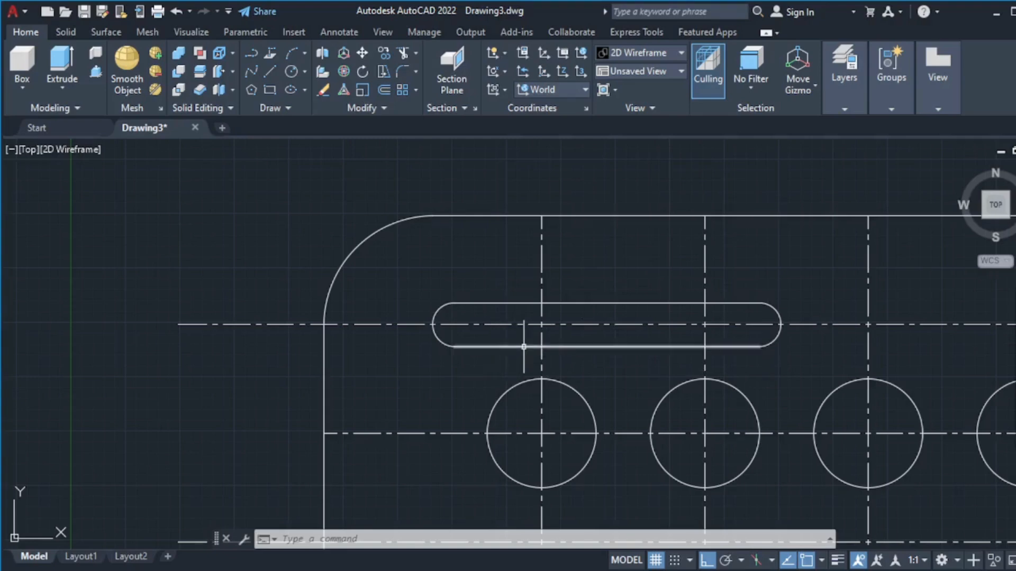
scroll(521, 346, "up", 2)
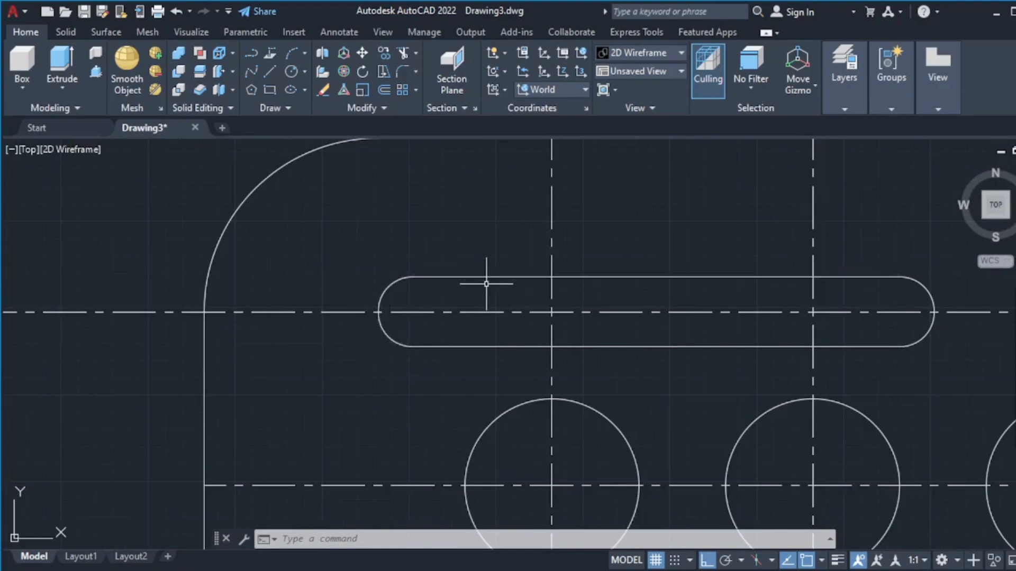
scroll(488, 284, "down", 4)
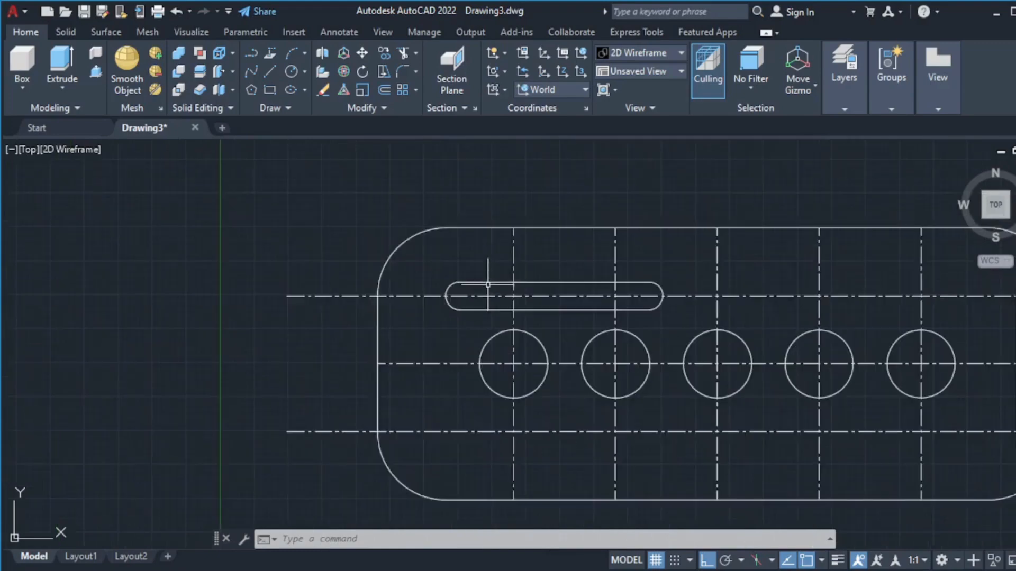
- Join the straight edges and corner arcs of the upper-left slot into a single polyline
left_click(484, 311)
left_click(449, 295)
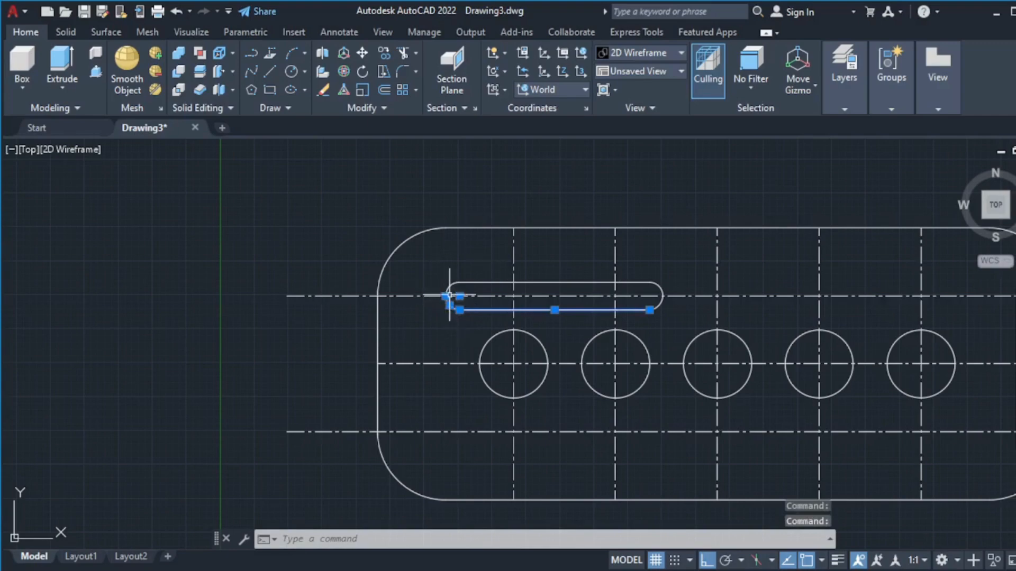
left_click(450, 290)
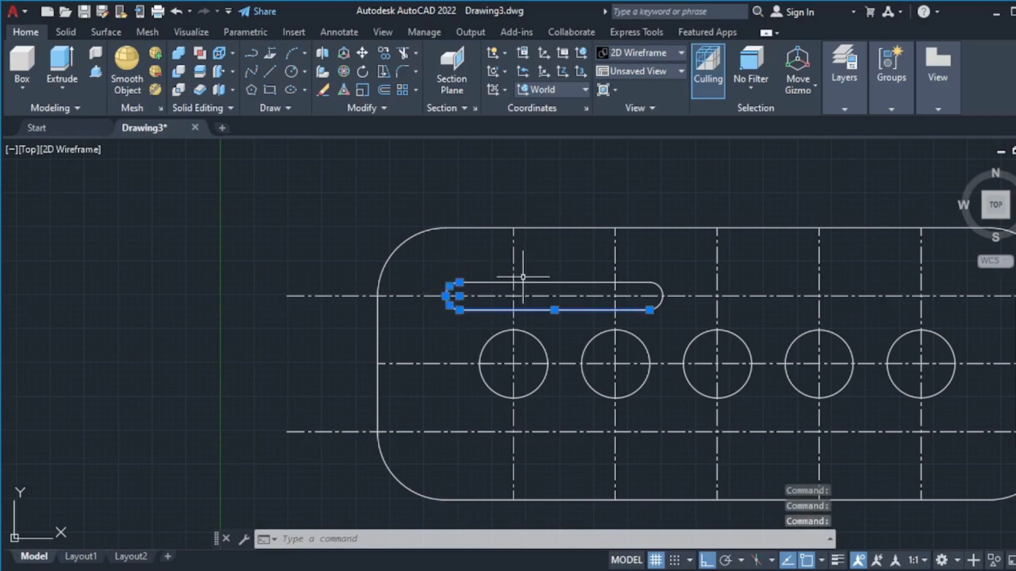
left_click(527, 286)
left_click(532, 281)
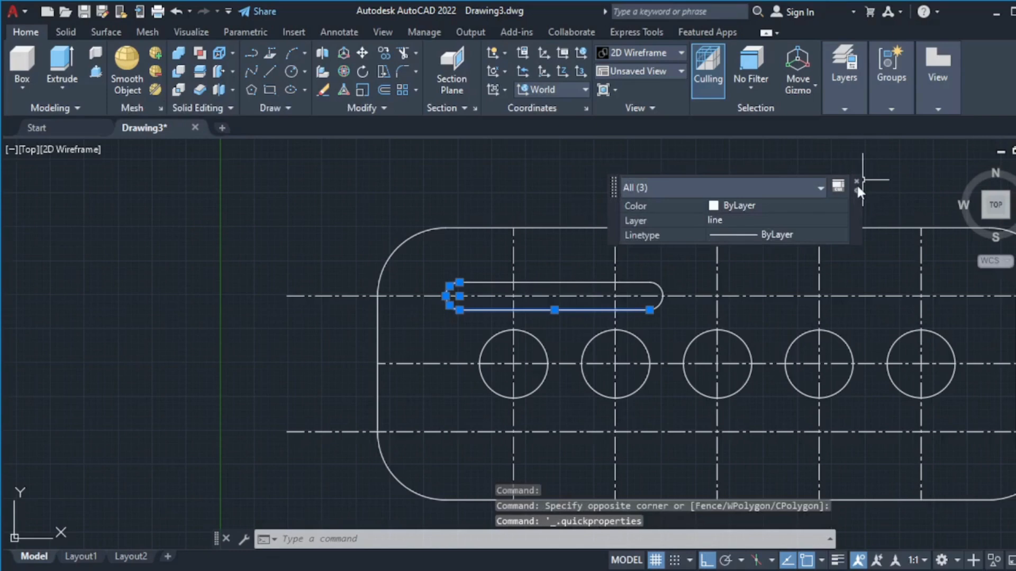
left_click(856, 182)
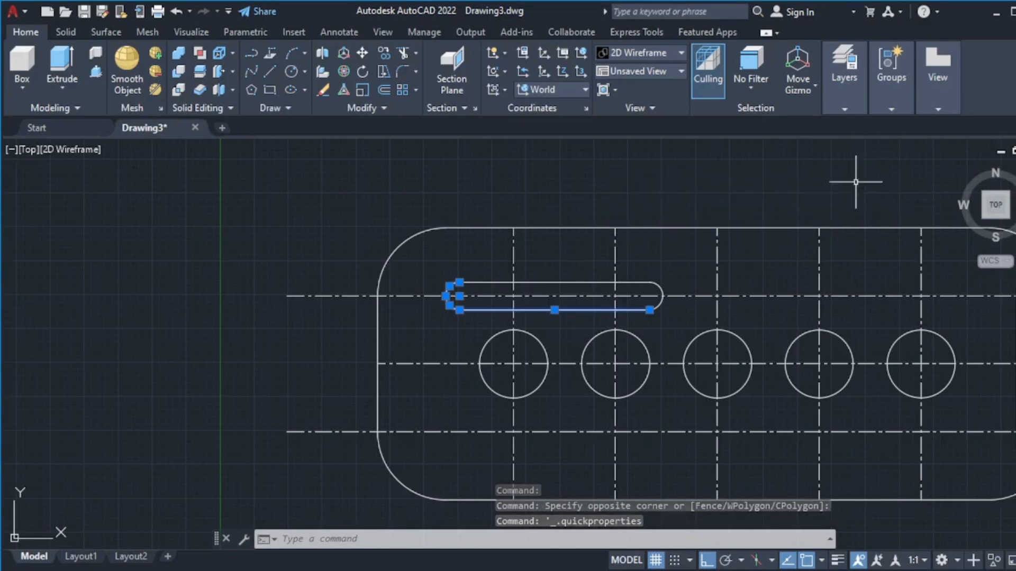
left_click(497, 284)
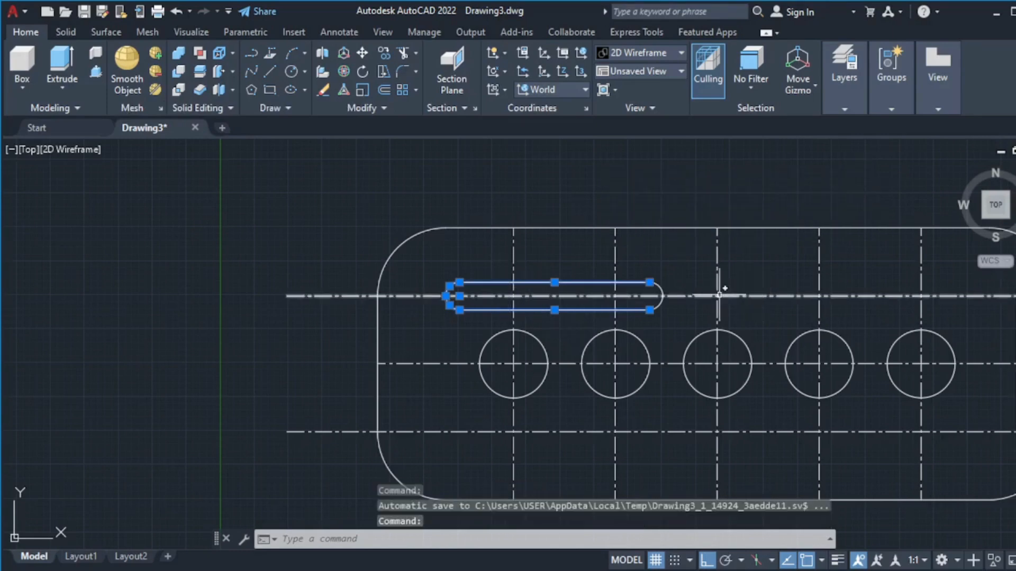
left_click(664, 295)
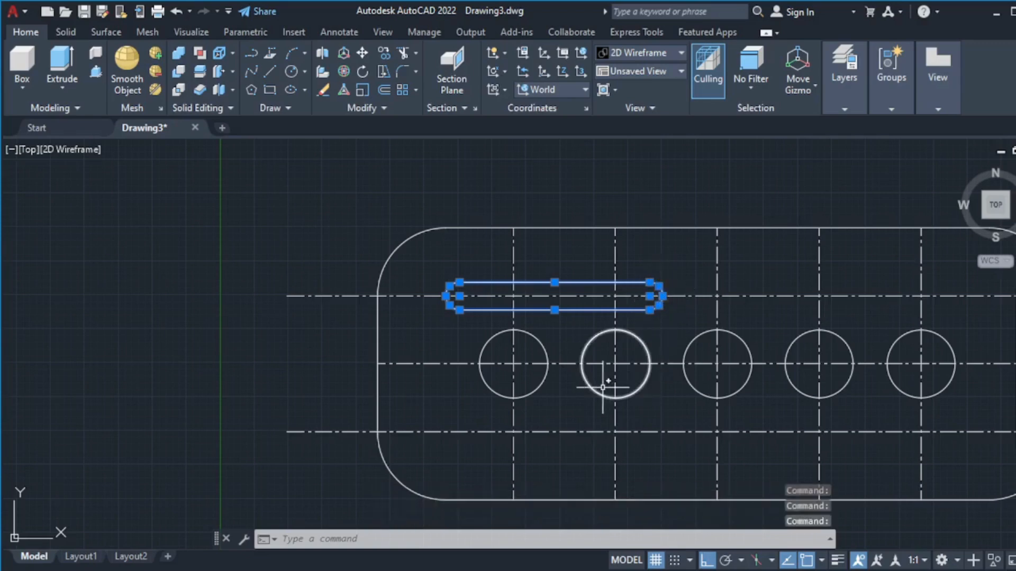
type("J")
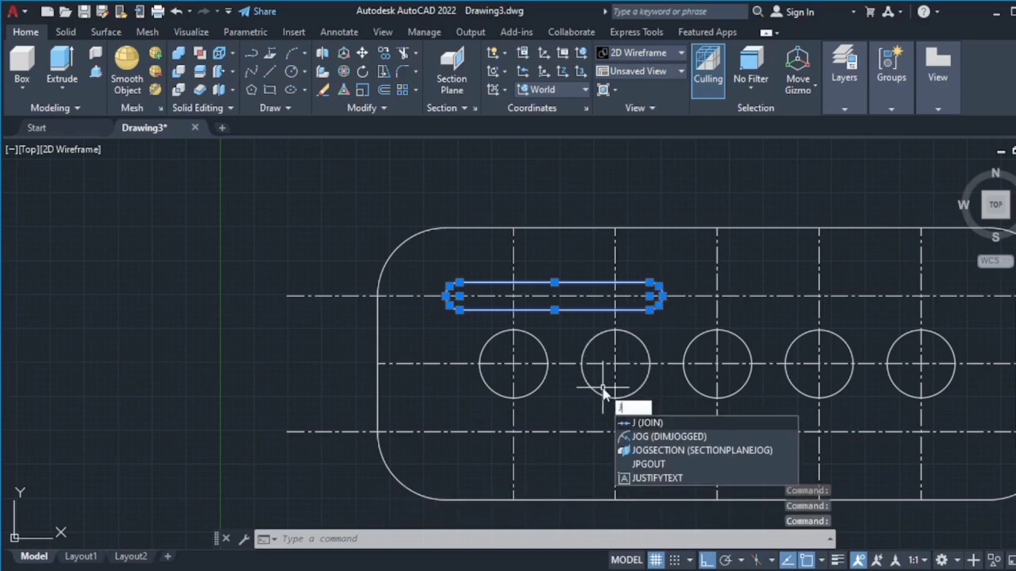
type("o")
key("Return")
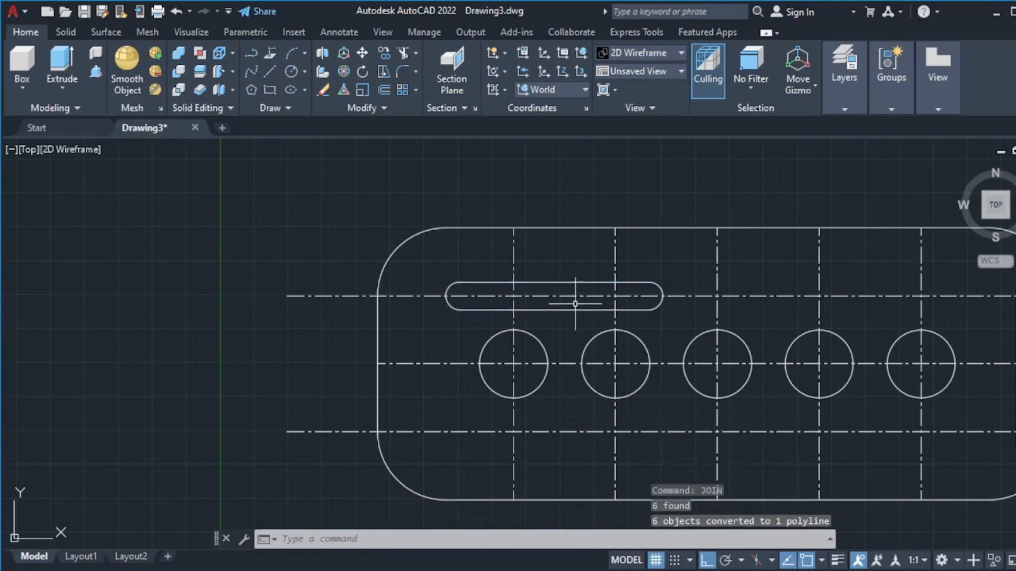
- Inspect the joined slot up close and check that it selects as one object
scroll(566, 283, "up", 4)
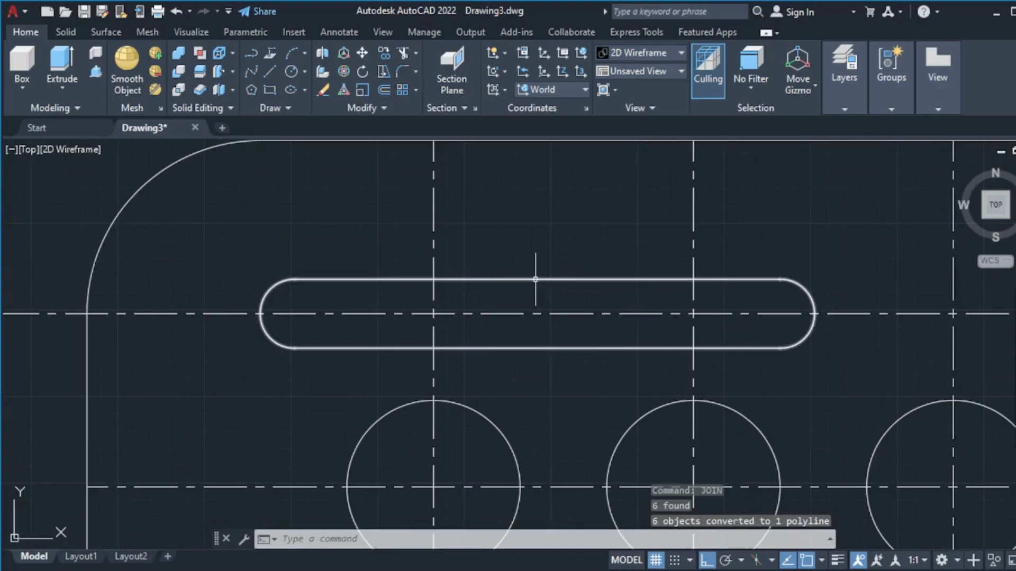
scroll(535, 280, "down", 6)
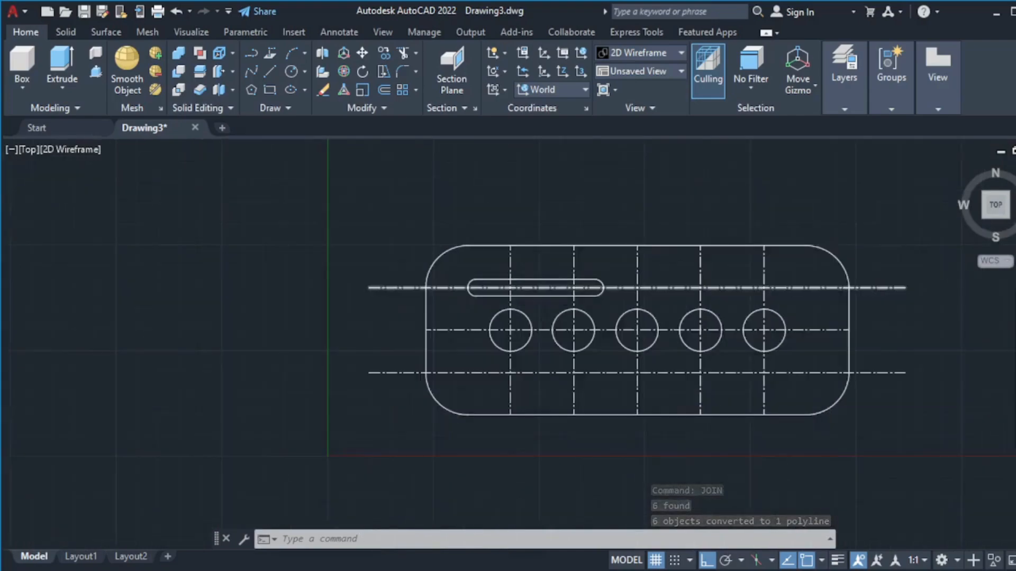
scroll(536, 288, "up", 3)
scroll(536, 287, "down", 3)
scroll(537, 287, "up", 6)
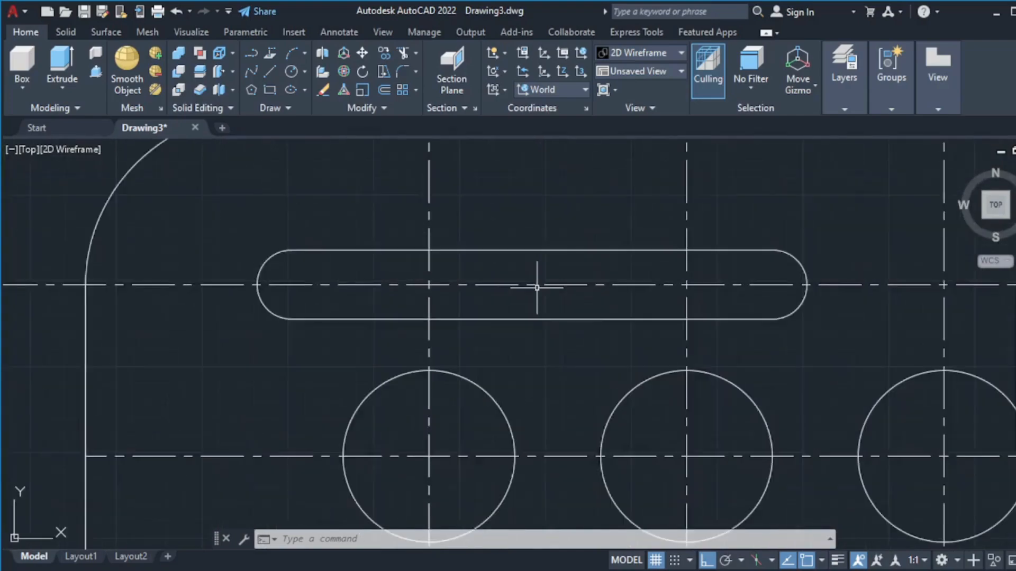
scroll(536, 287, "down", 4)
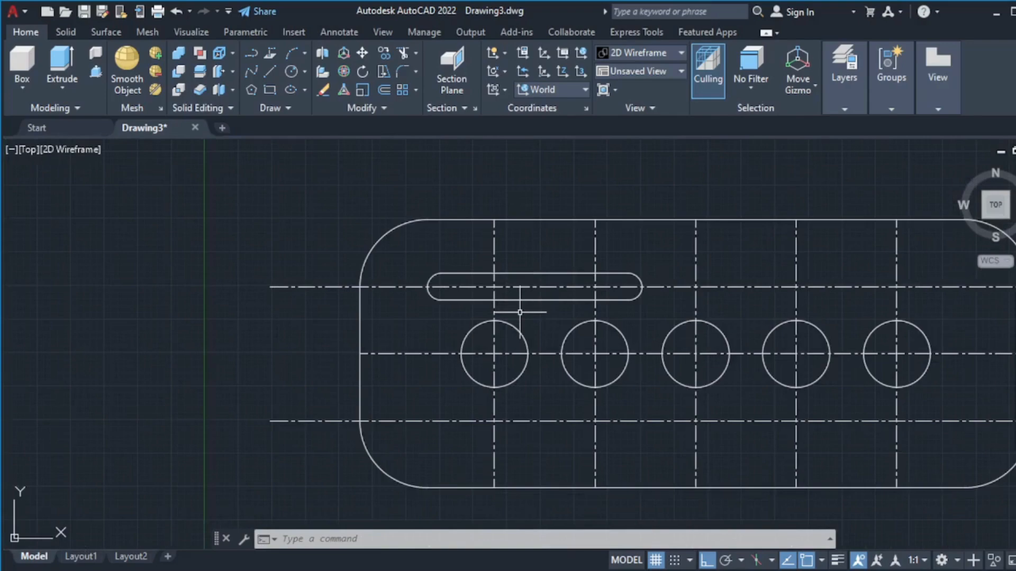
scroll(520, 313, "up", 2)
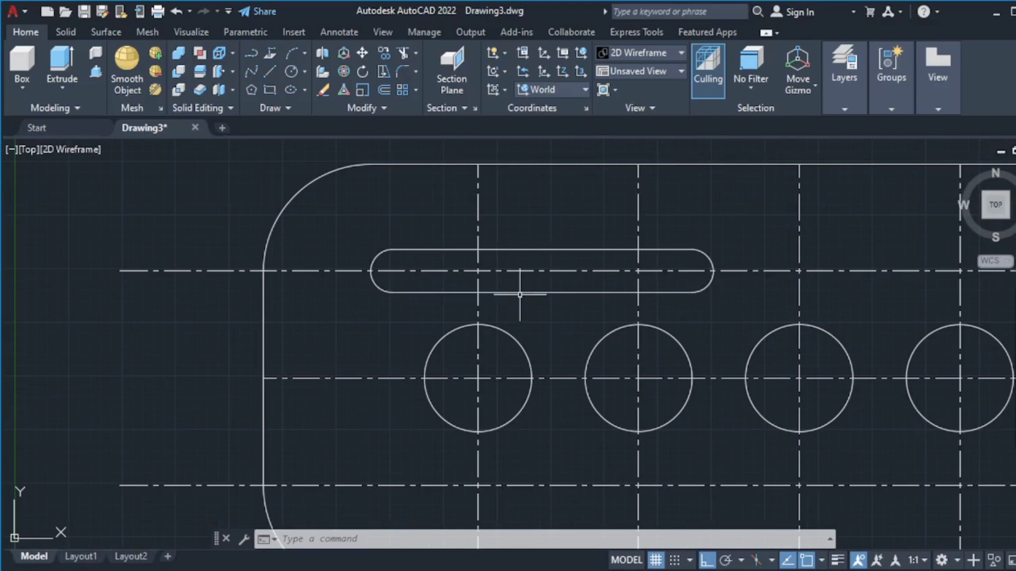
left_click(521, 292)
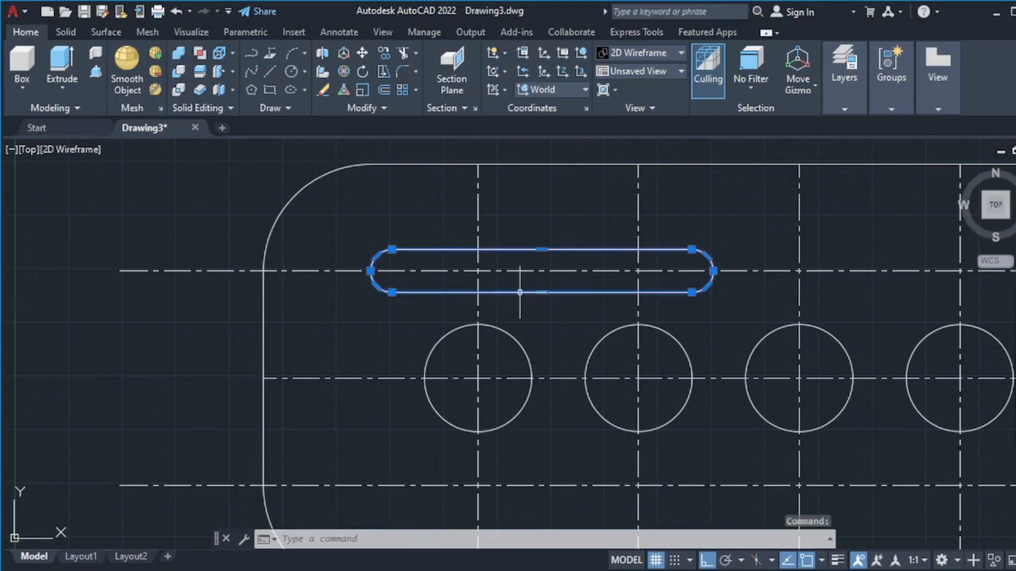
key("Escape")
key("Escape")
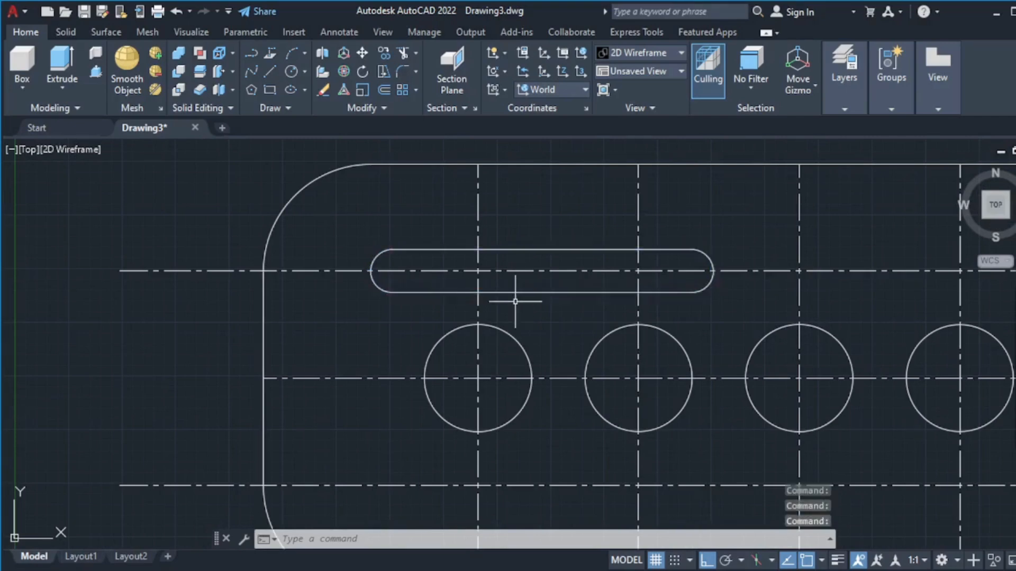
- Copy the slot from the upper centerline's intersection with the first vertical centerline to the matching intersection on the lower centerline, 10 mm below
left_click(515, 301)
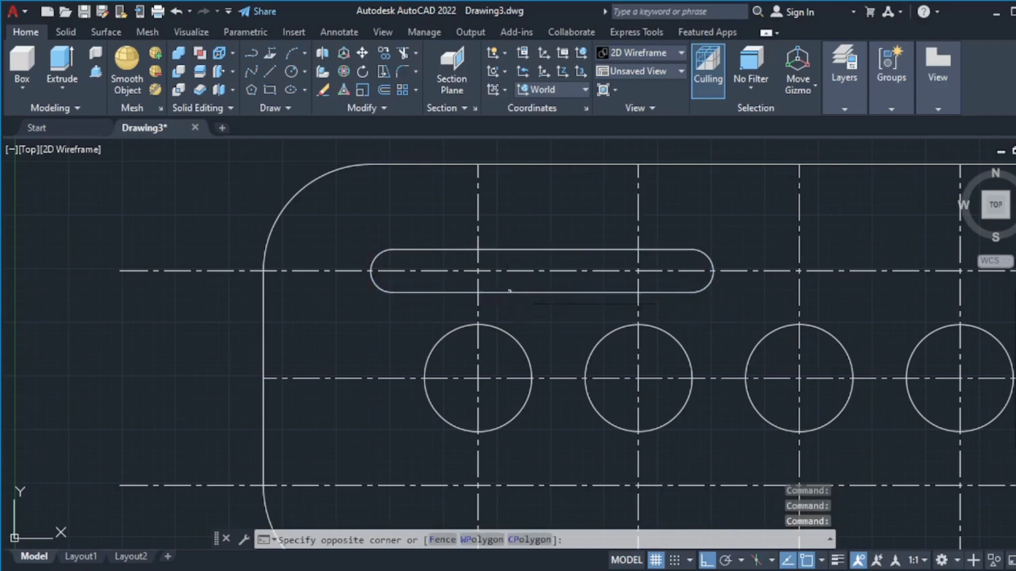
left_click(510, 291)
right_click(510, 289)
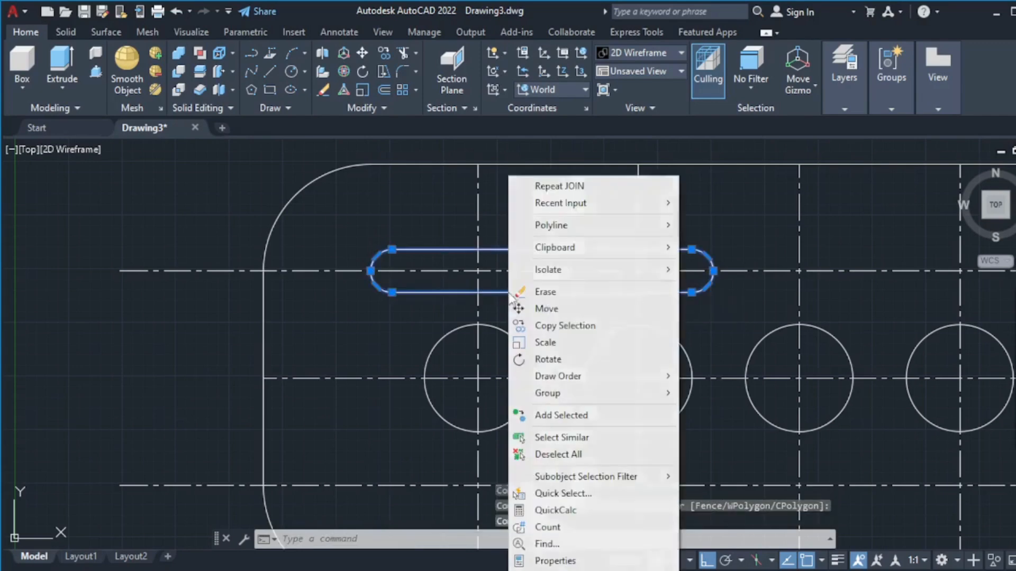
left_click(535, 327)
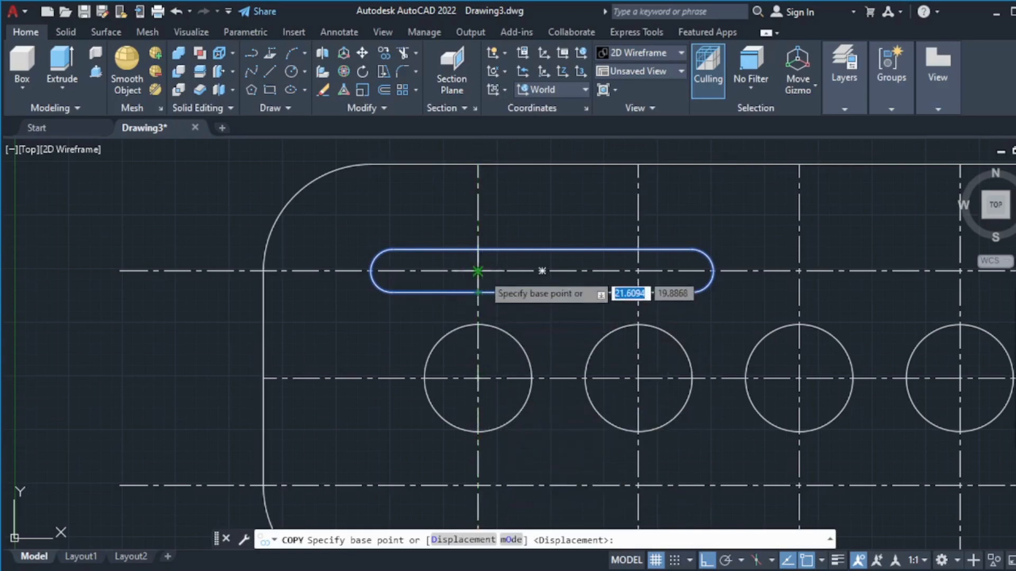
left_click(477, 272)
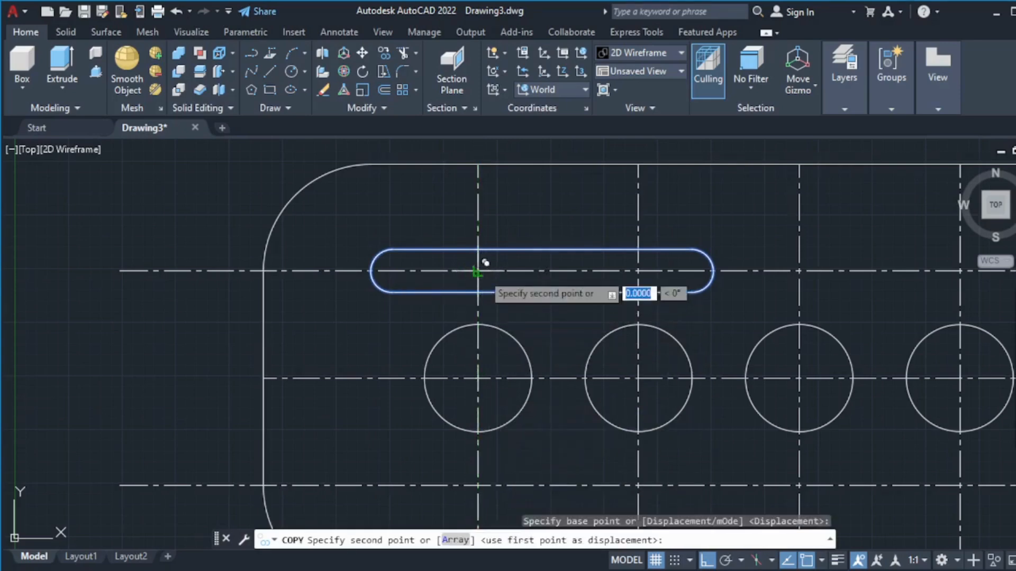
scroll(489, 305, "down", 5)
scroll(494, 360, "up", 3)
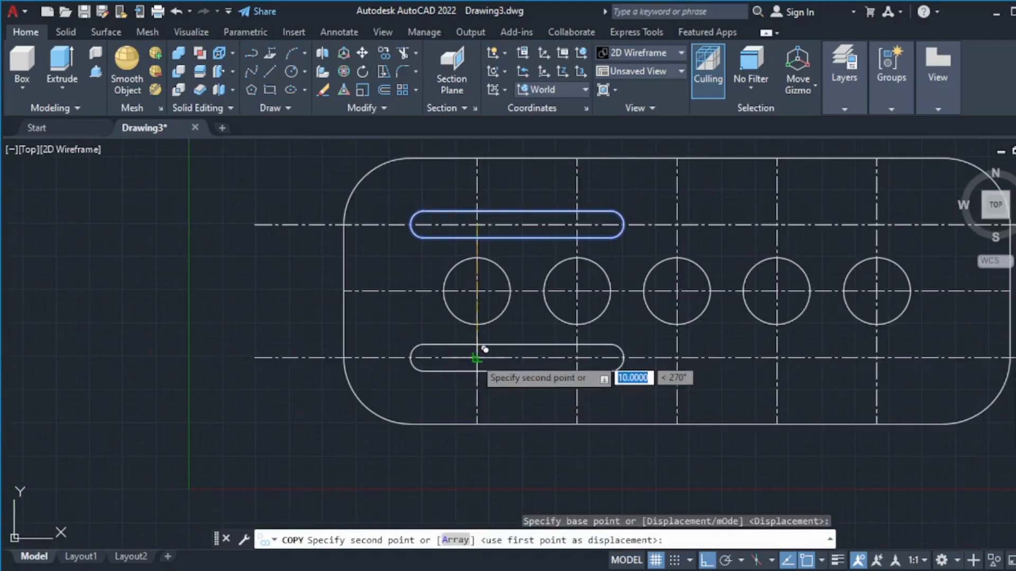
left_click(477, 357)
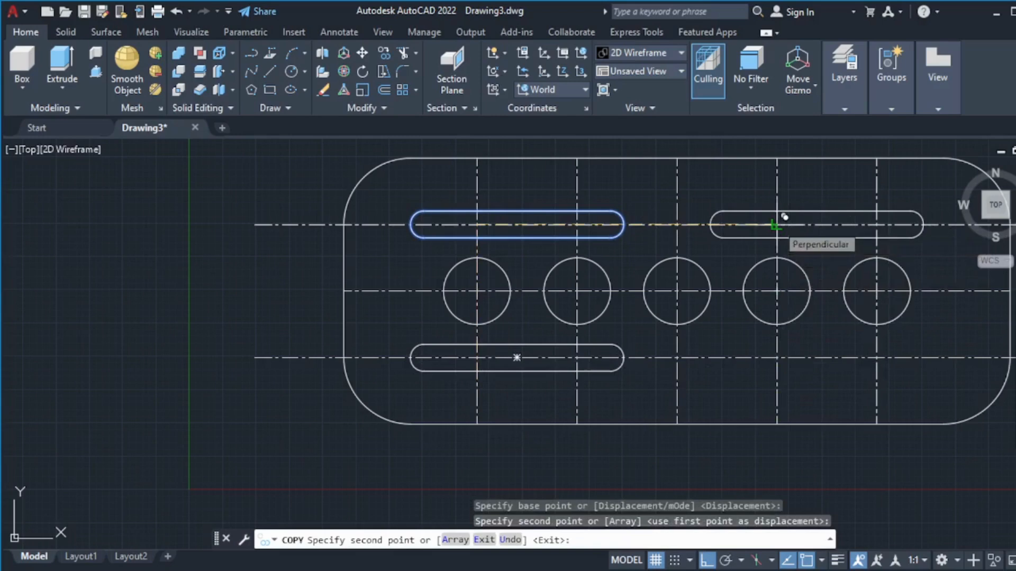
- Place two more slot copies at the fourth vertical centerline, on the upper and lower horizontal centerlines, and finish copying
left_click(785, 217)
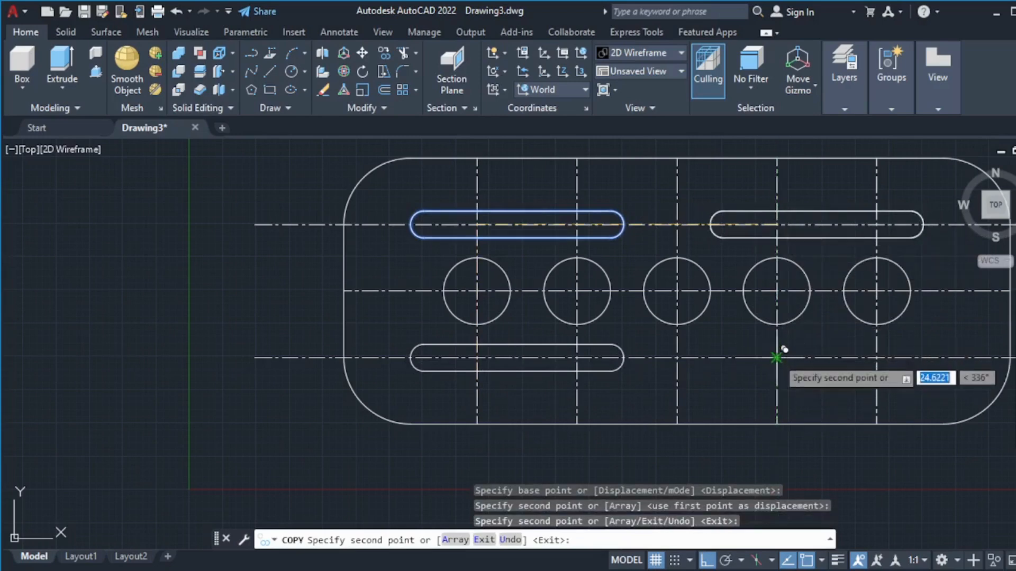
left_click(784, 350)
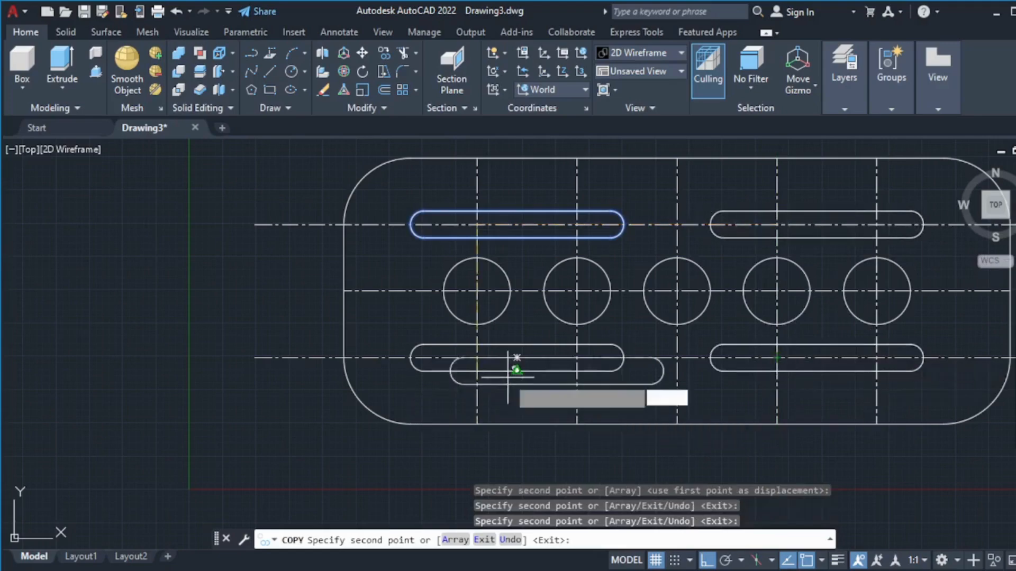
key("Escape")
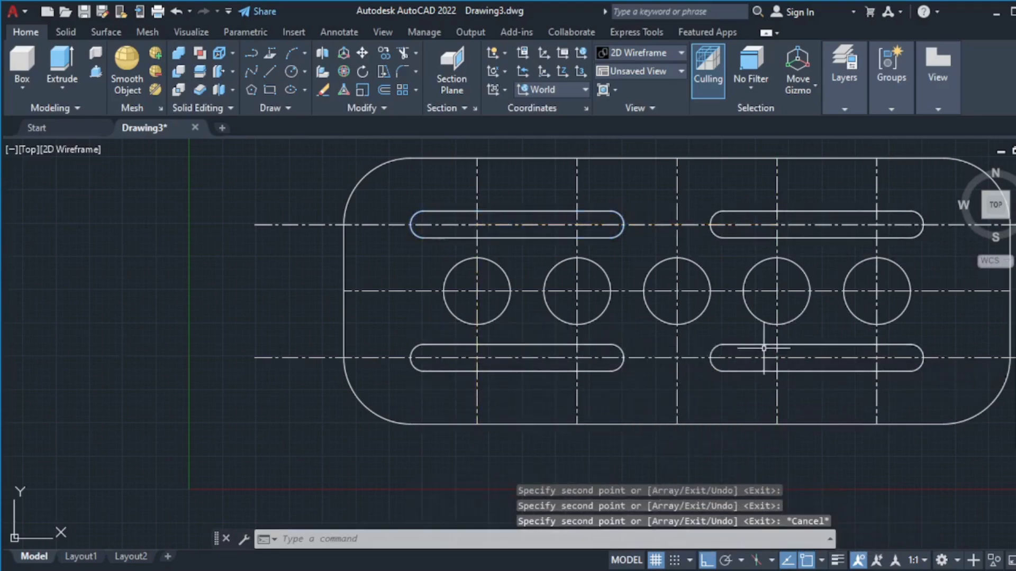
scroll(763, 348, "down", 4)
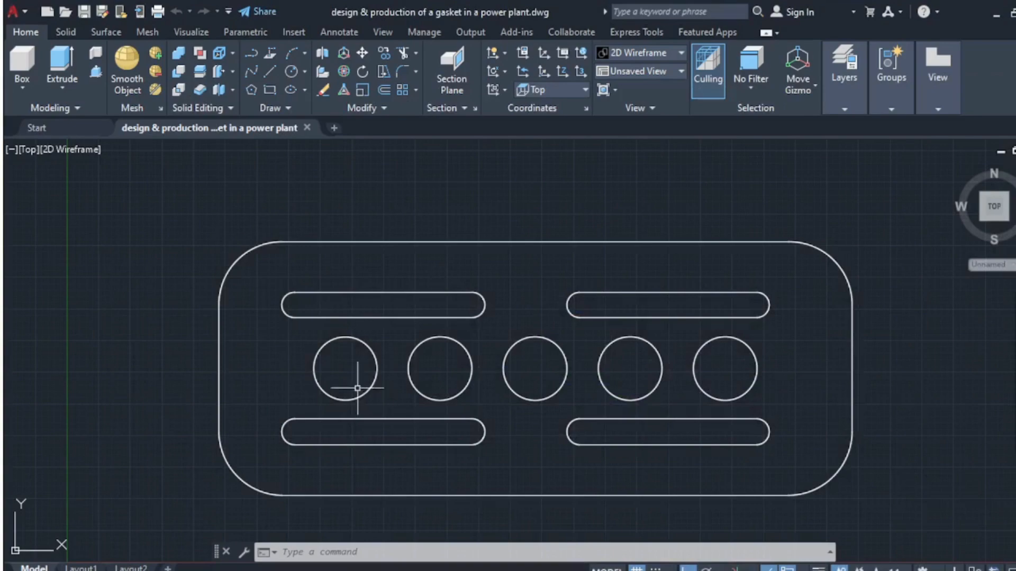
scroll(344, 379, "down", 4)
scroll(335, 371, "up", 5)
scroll(344, 373, "down", 4)
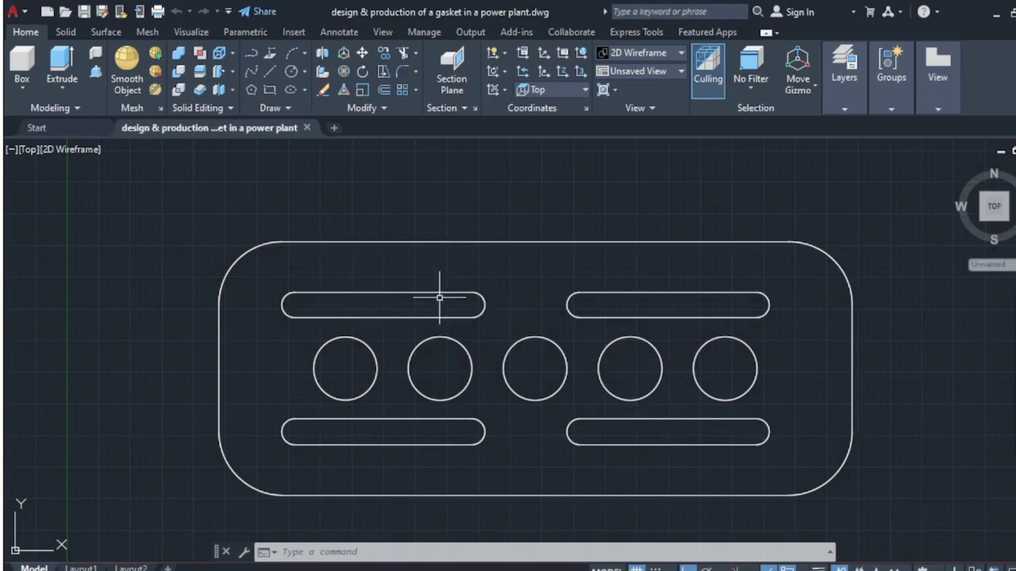
scroll(333, 377, "down", 4)
scroll(329, 370, "up", 5)
scroll(333, 374, "down", 4)
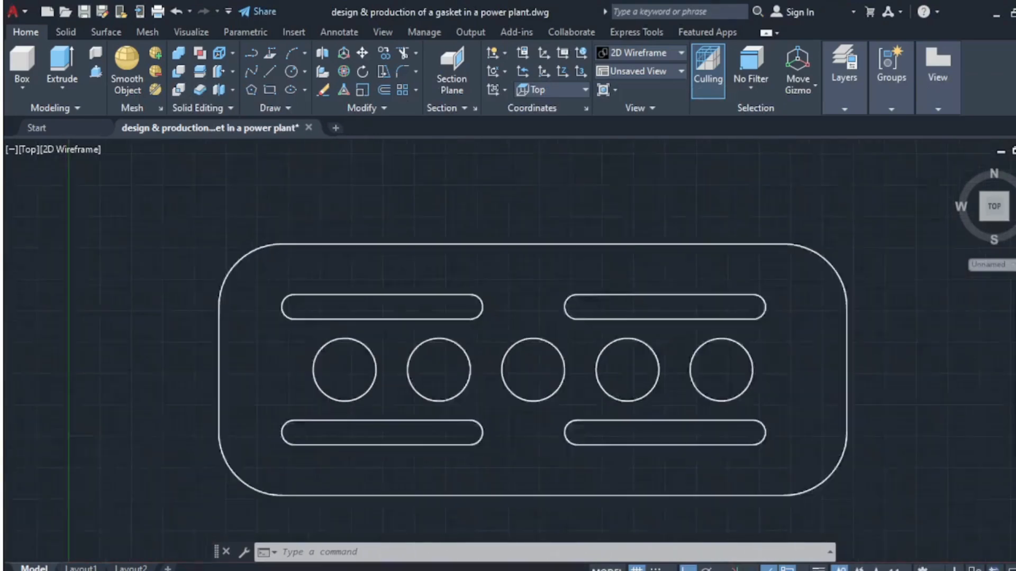